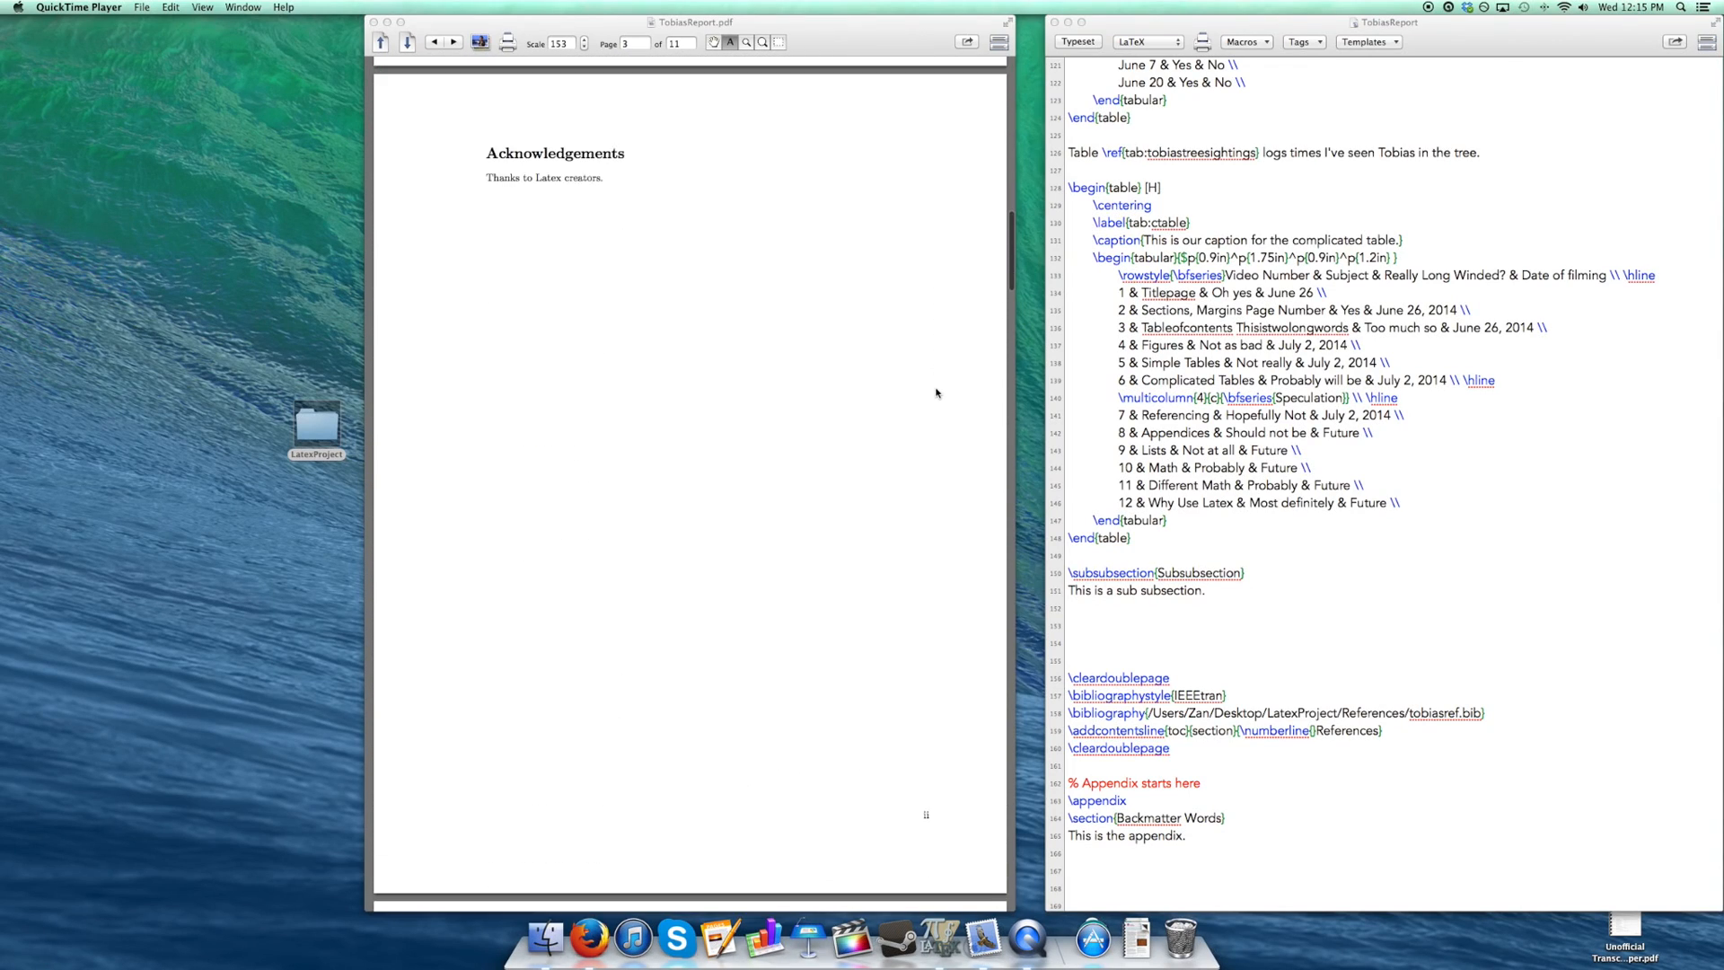
{"action": "scroll", "coordinate": [933, 397], "scroll_direction": "down", "scroll_amount": 5}
- Jump to the Subsubsection page of the typeset report from the table of contents
{"action": "left_click", "coordinate": [588, 179]}
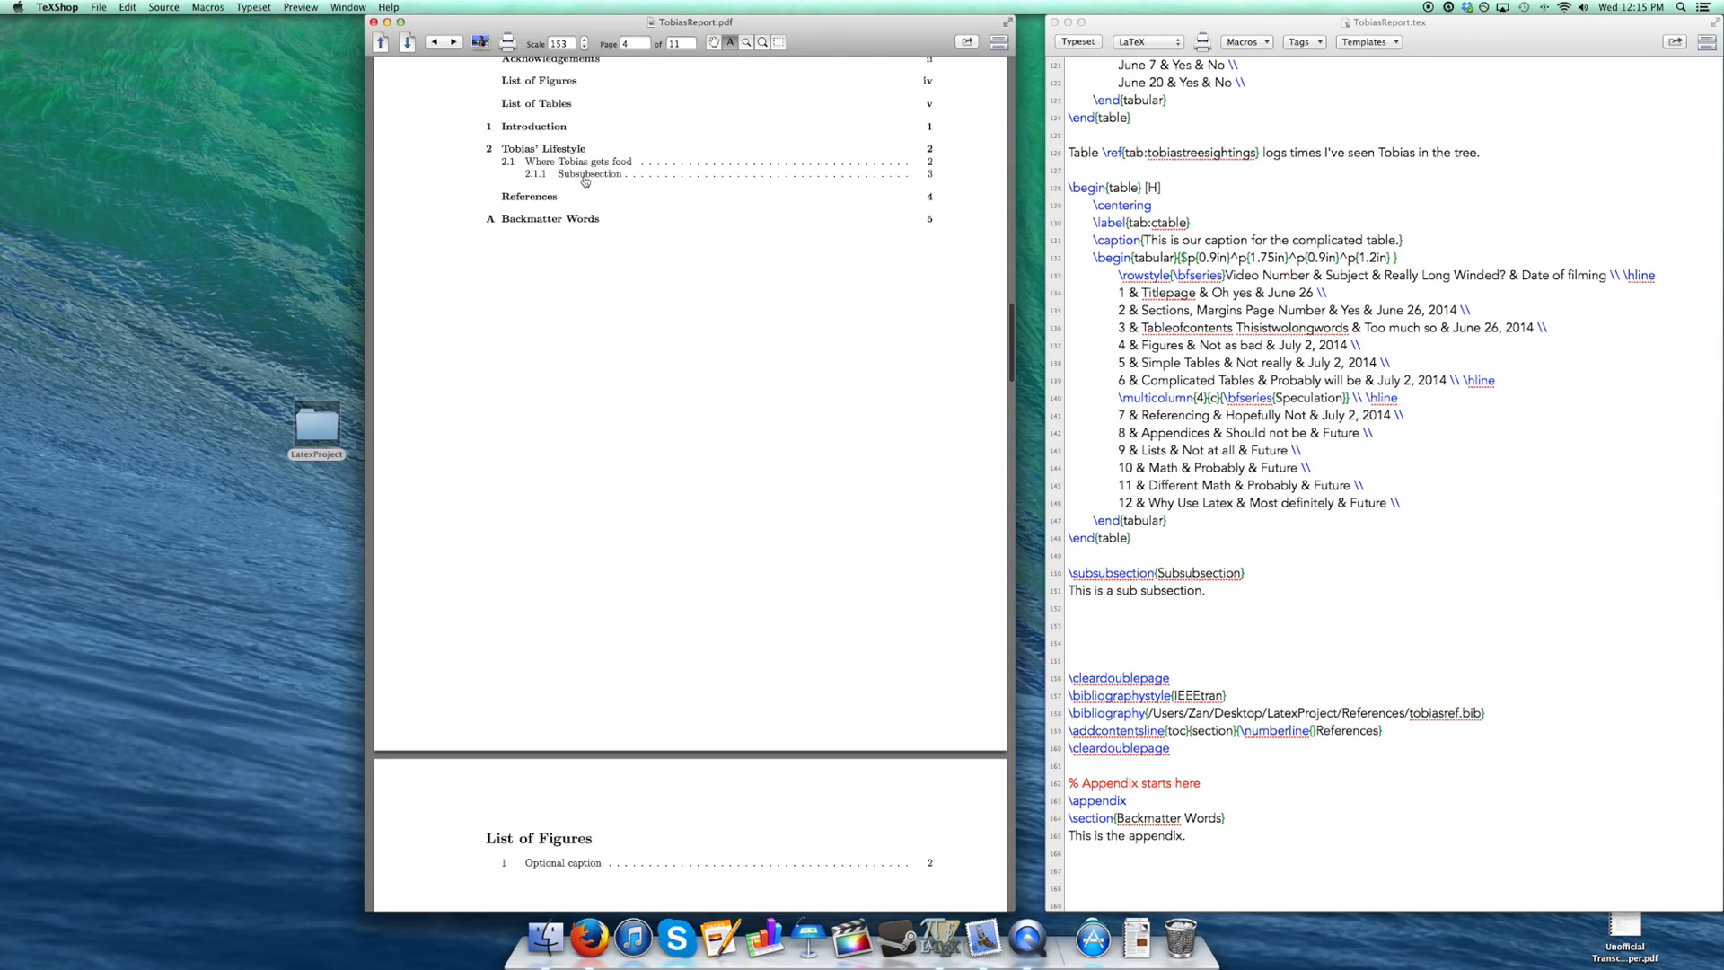
{"action": "scroll", "coordinate": [793, 143], "scroll_direction": "up", "scroll_amount": 4}
{"action": "scroll", "coordinate": [792, 142], "scroll_direction": "up", "scroll_amount": 4}
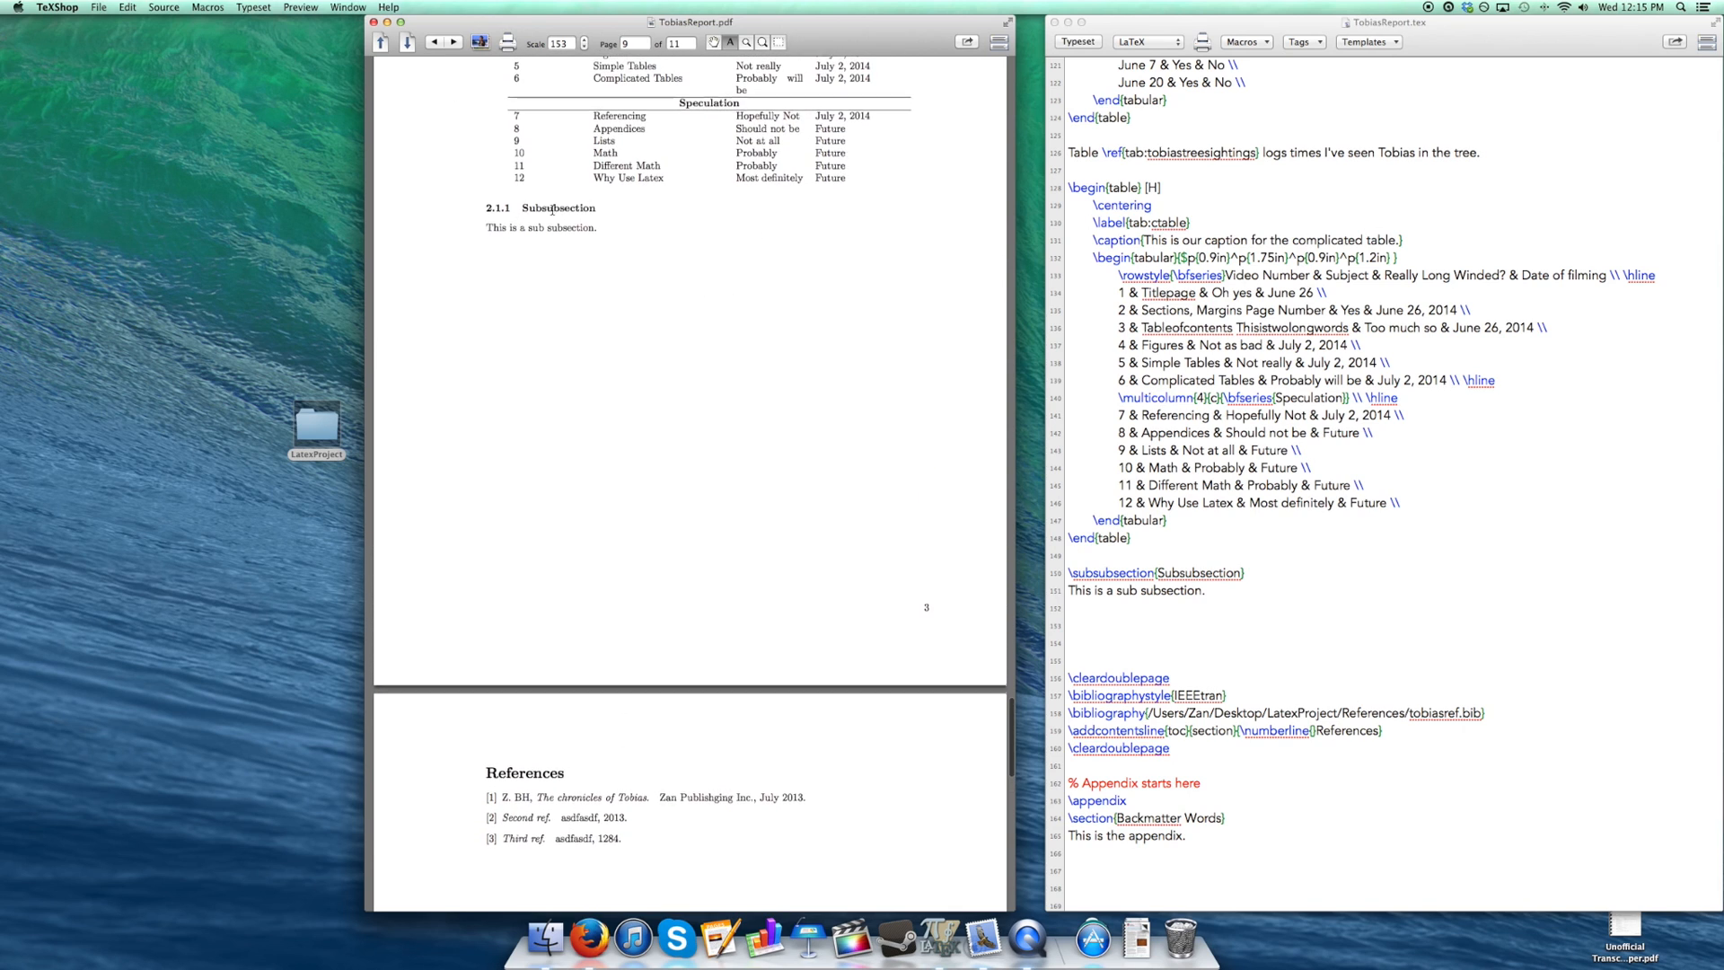
- Write "This sub subsection will be used for containing a list!" on a new line under the subsubsection text
{"action": "left_click", "coordinate": [1252, 599]}
{"action": "key", "text": "Return"}
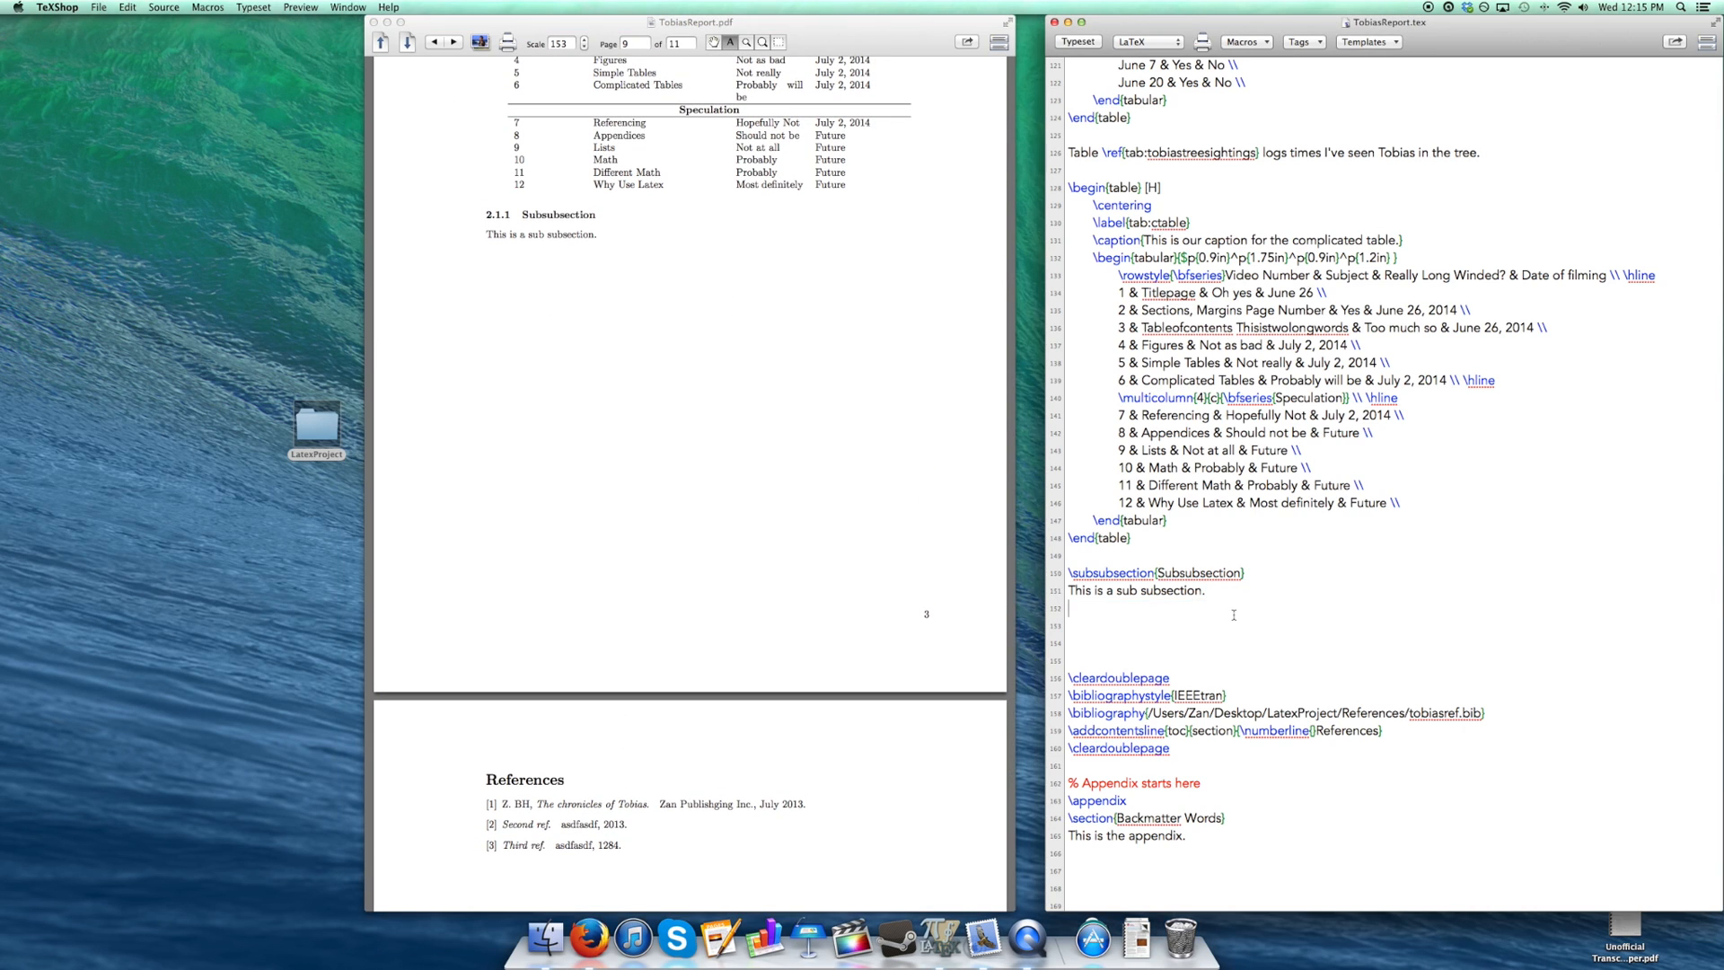
{"action": "type", "text": "This subj"}
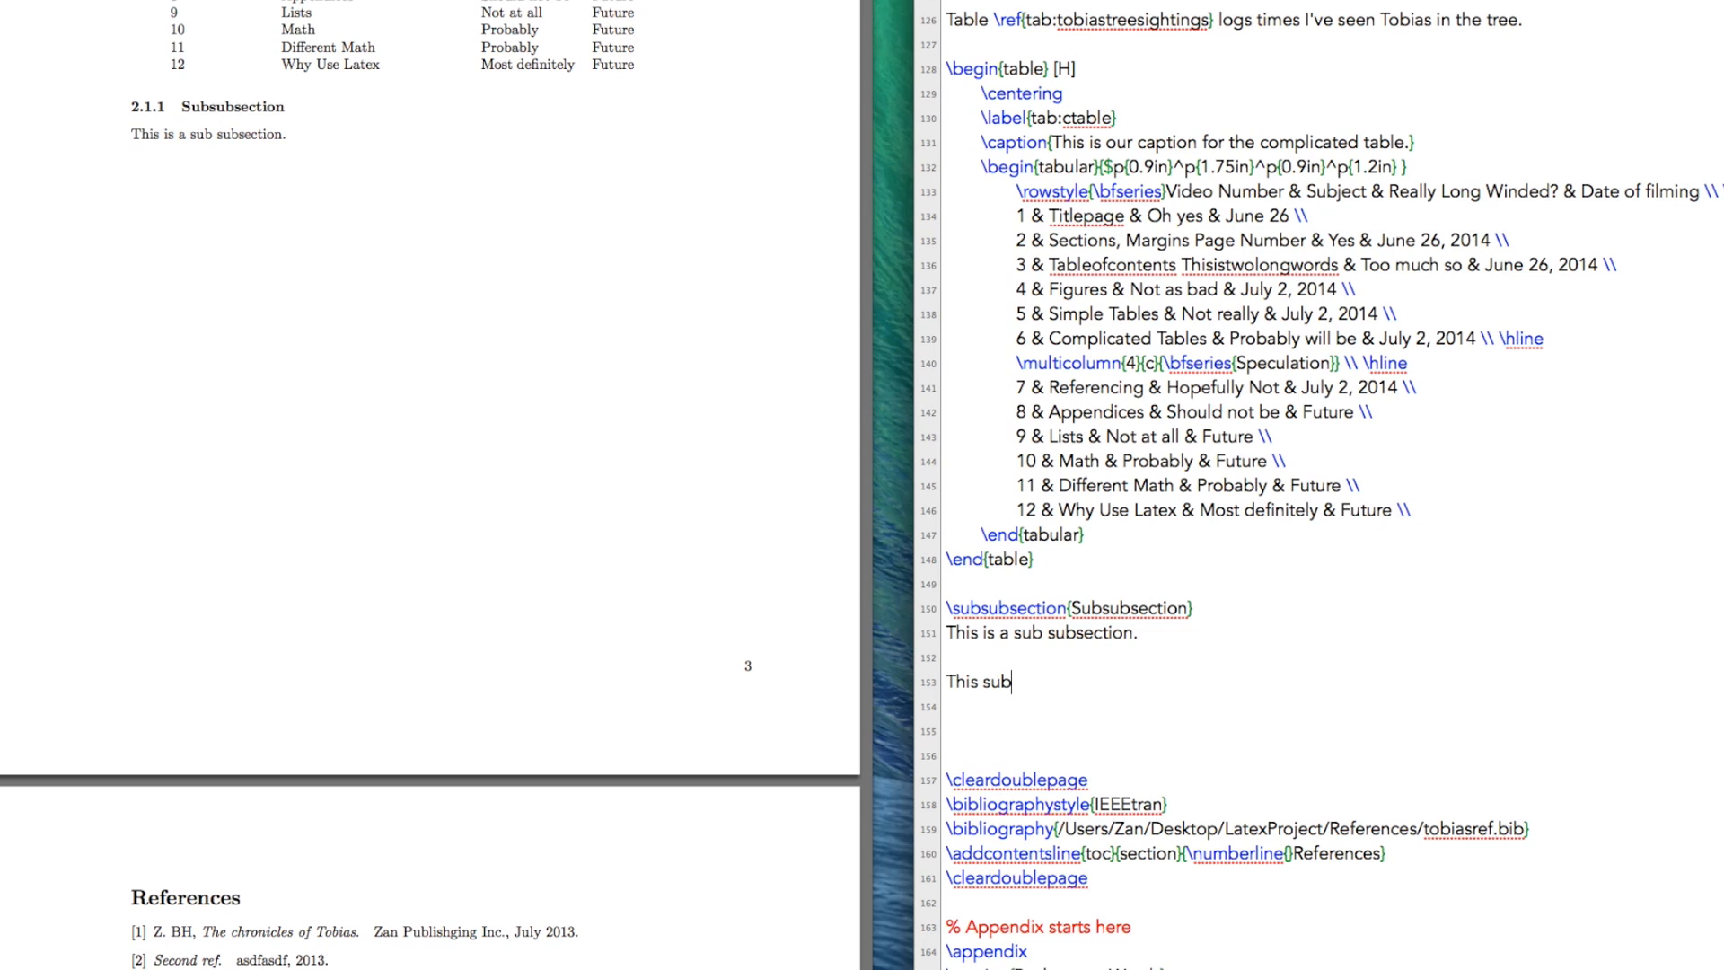
{"action": "key", "text": "BackSpace"}
{"action": "type", "text": "subsection "}
{"action": "type", "text": "will be used for "}
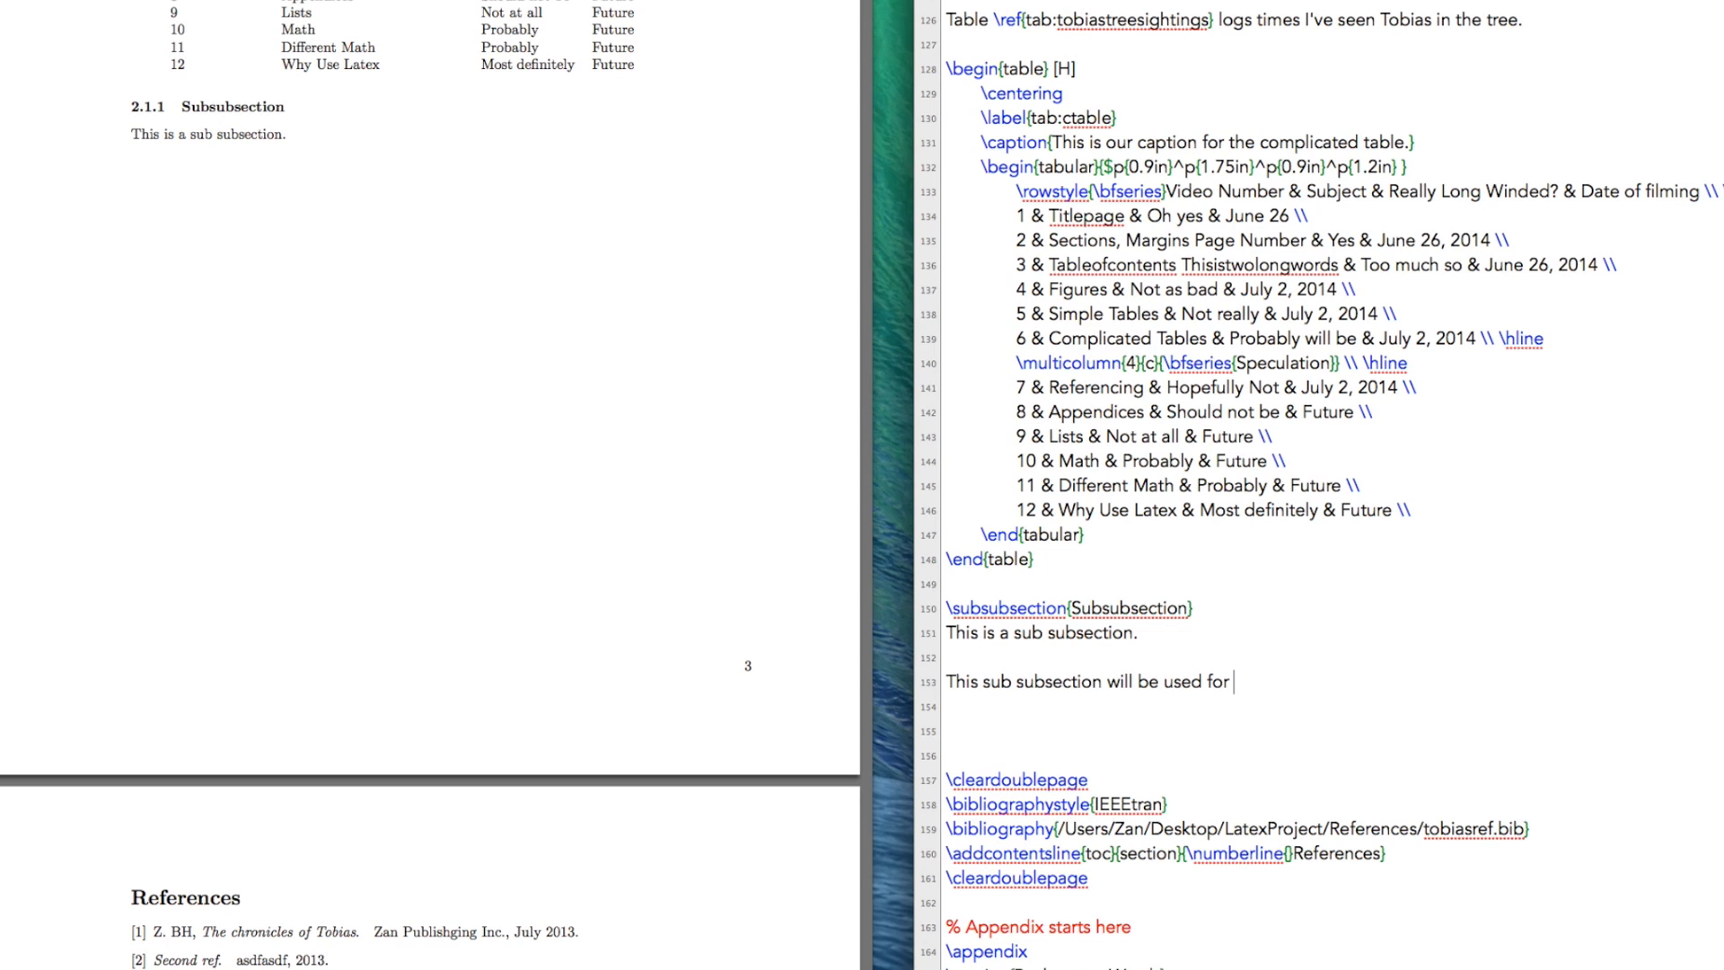
{"action": "type", "text": "containing a "}
{"action": "type", "text": "list!"}
{"action": "key", "text": "Return"}
{"action": "key", "text": "Return"}
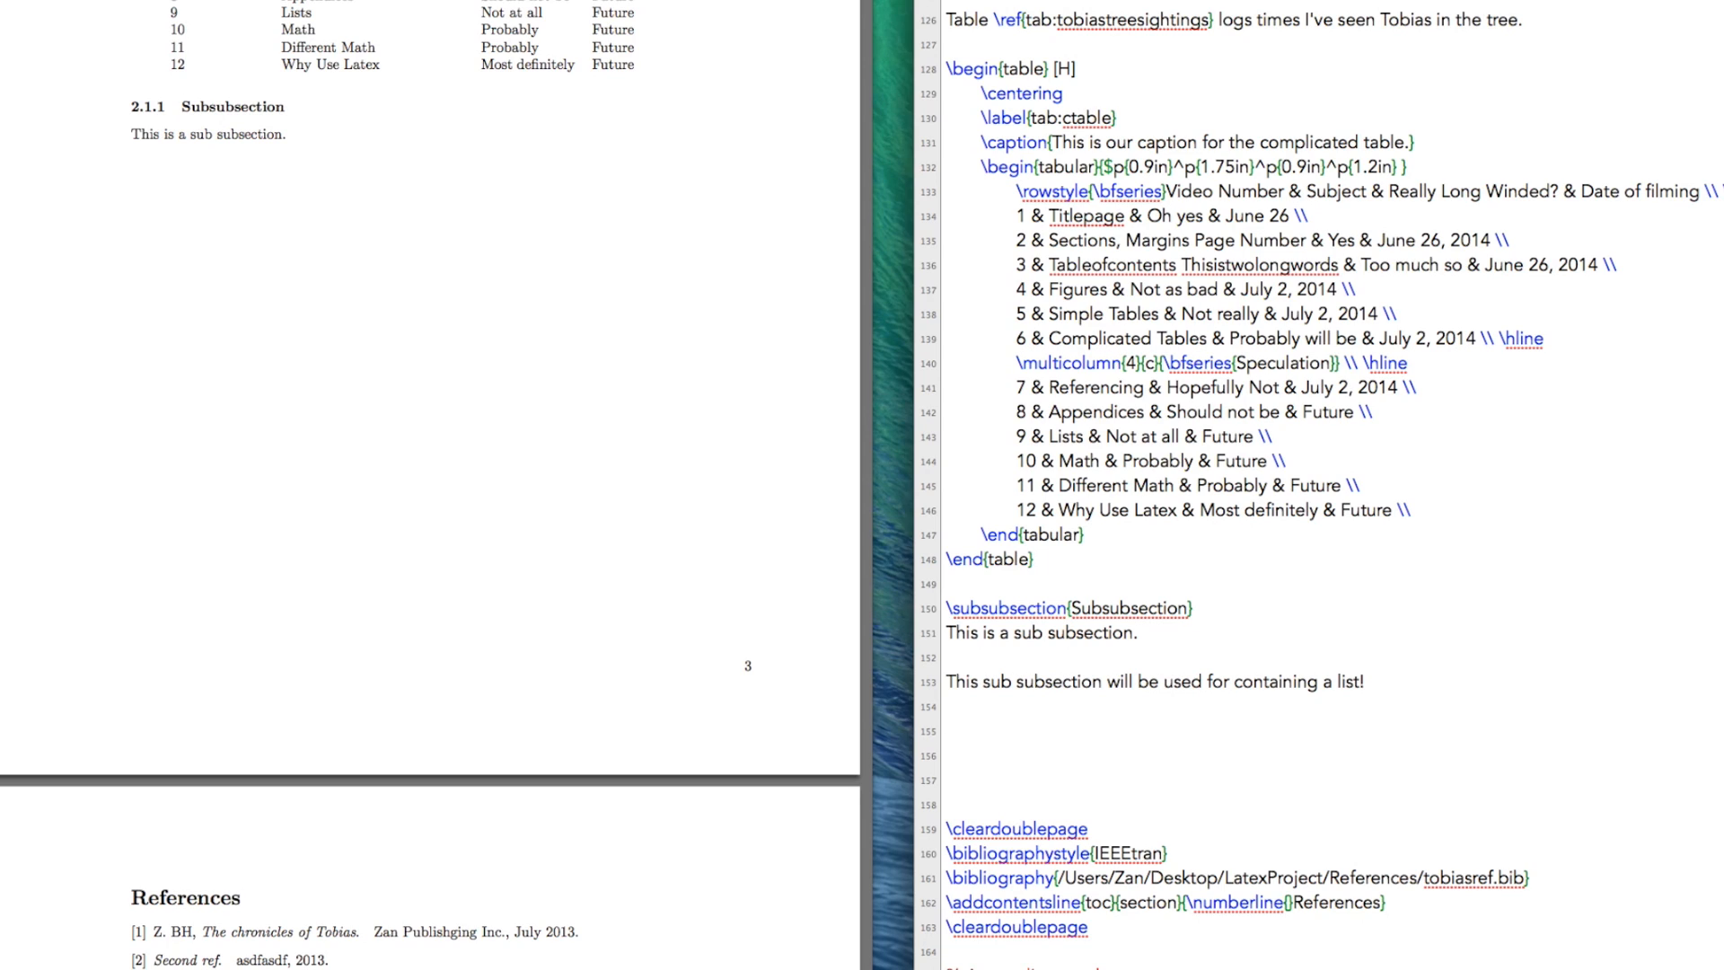
{"action": "type", "text": "\begin{"}
{"action": "type", "text": "itemize"}
{"action": "type", "text": "d"}
- Add an itemize environment with three \item lines, the last reading "Good things come in threes."
{"action": "key", "text": "BackSpace"}
{"action": "type", "text": "}"}
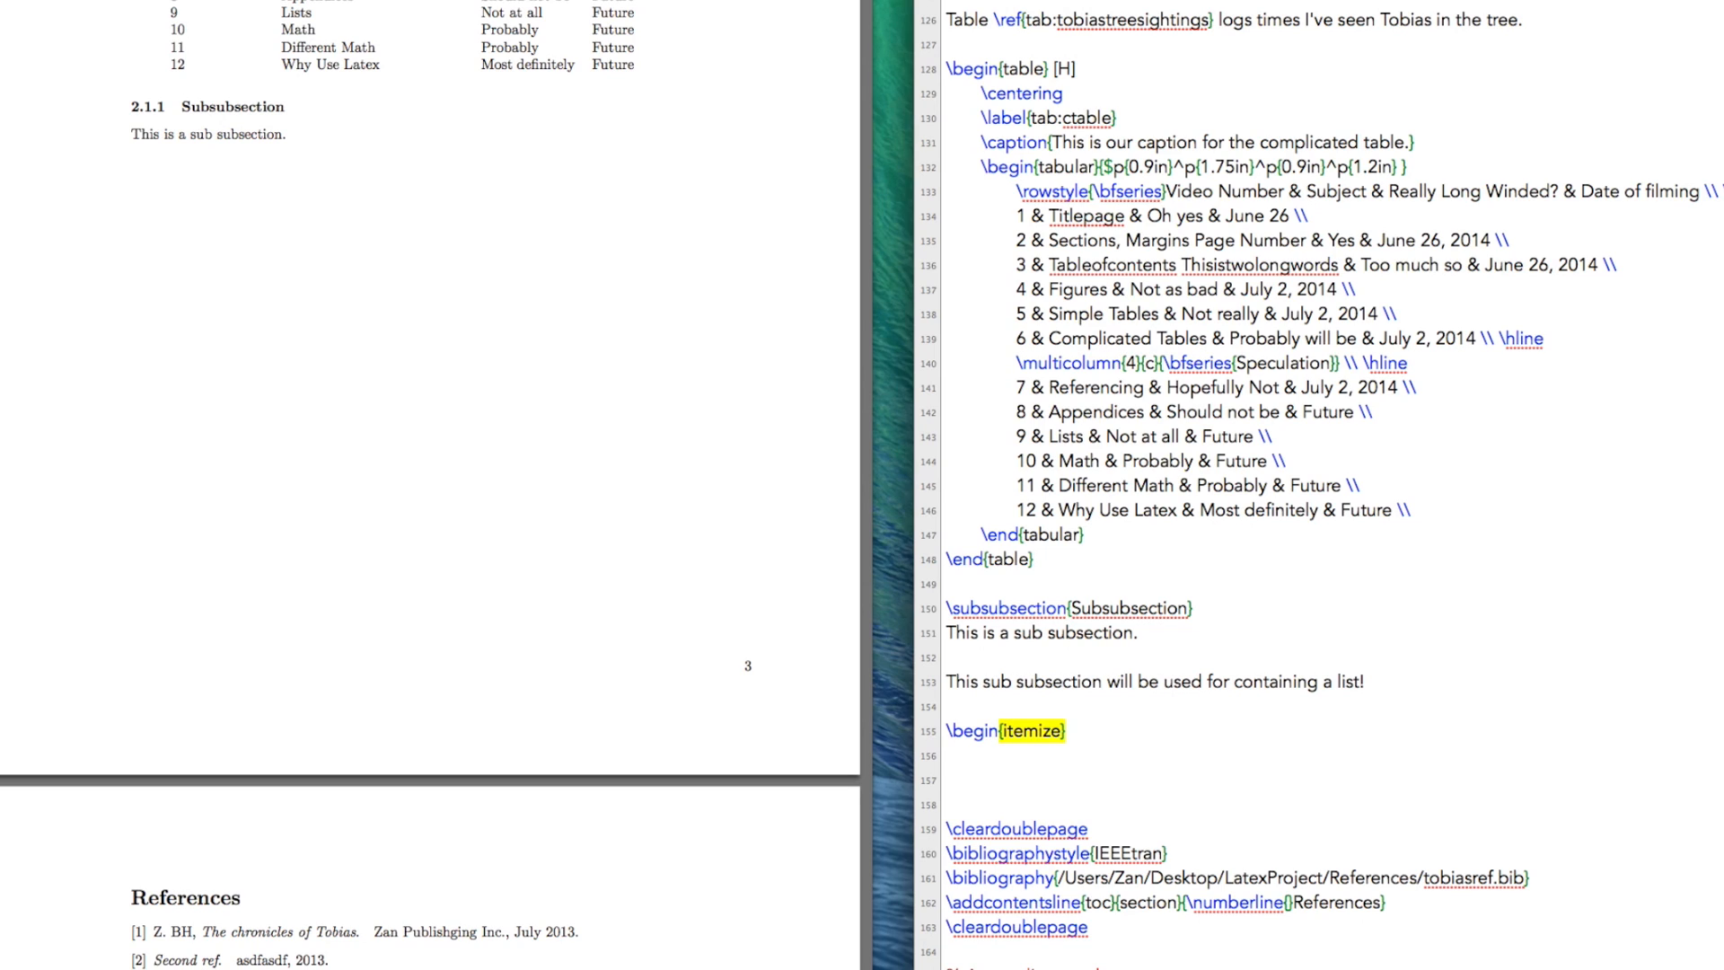
{"action": "key", "text": "Return"}
{"action": "key", "text": "Return"}
{"action": "type", "text": "\\end"}
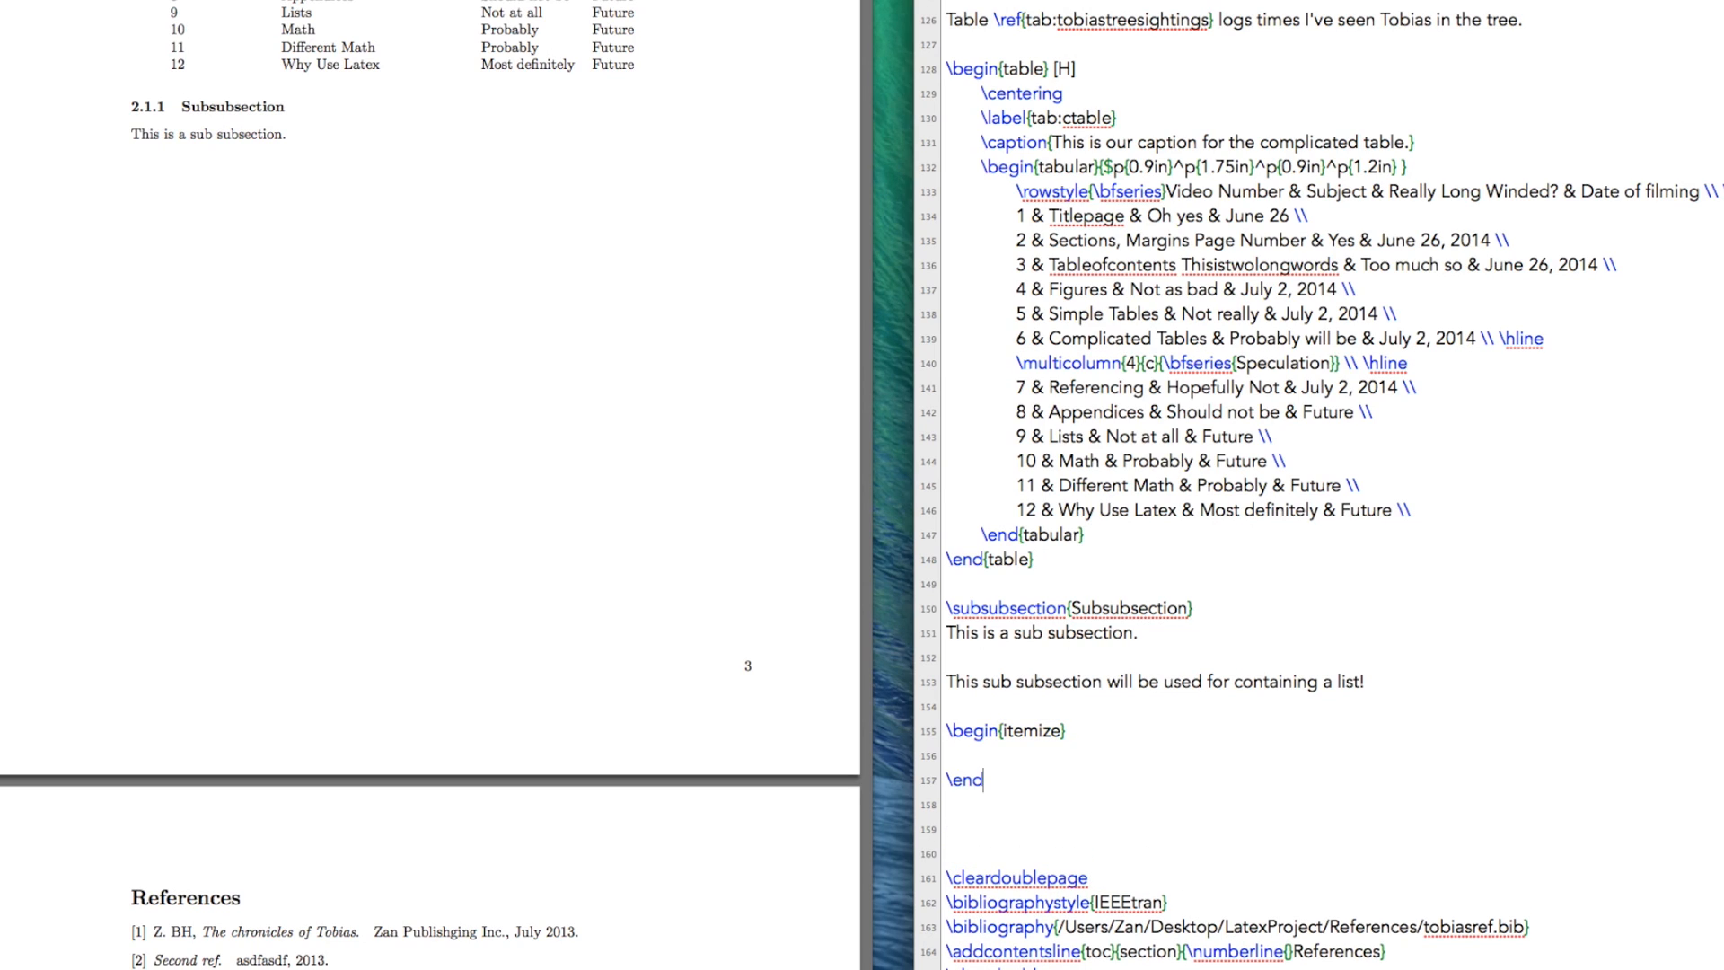
{"action": "type", "text": "{itemize"}
{"action": "type", "text": "}"}
{"action": "key", "text": "Up"}
{"action": "type", "text": "\\item"}
{"action": "type", "text": "This is our "}
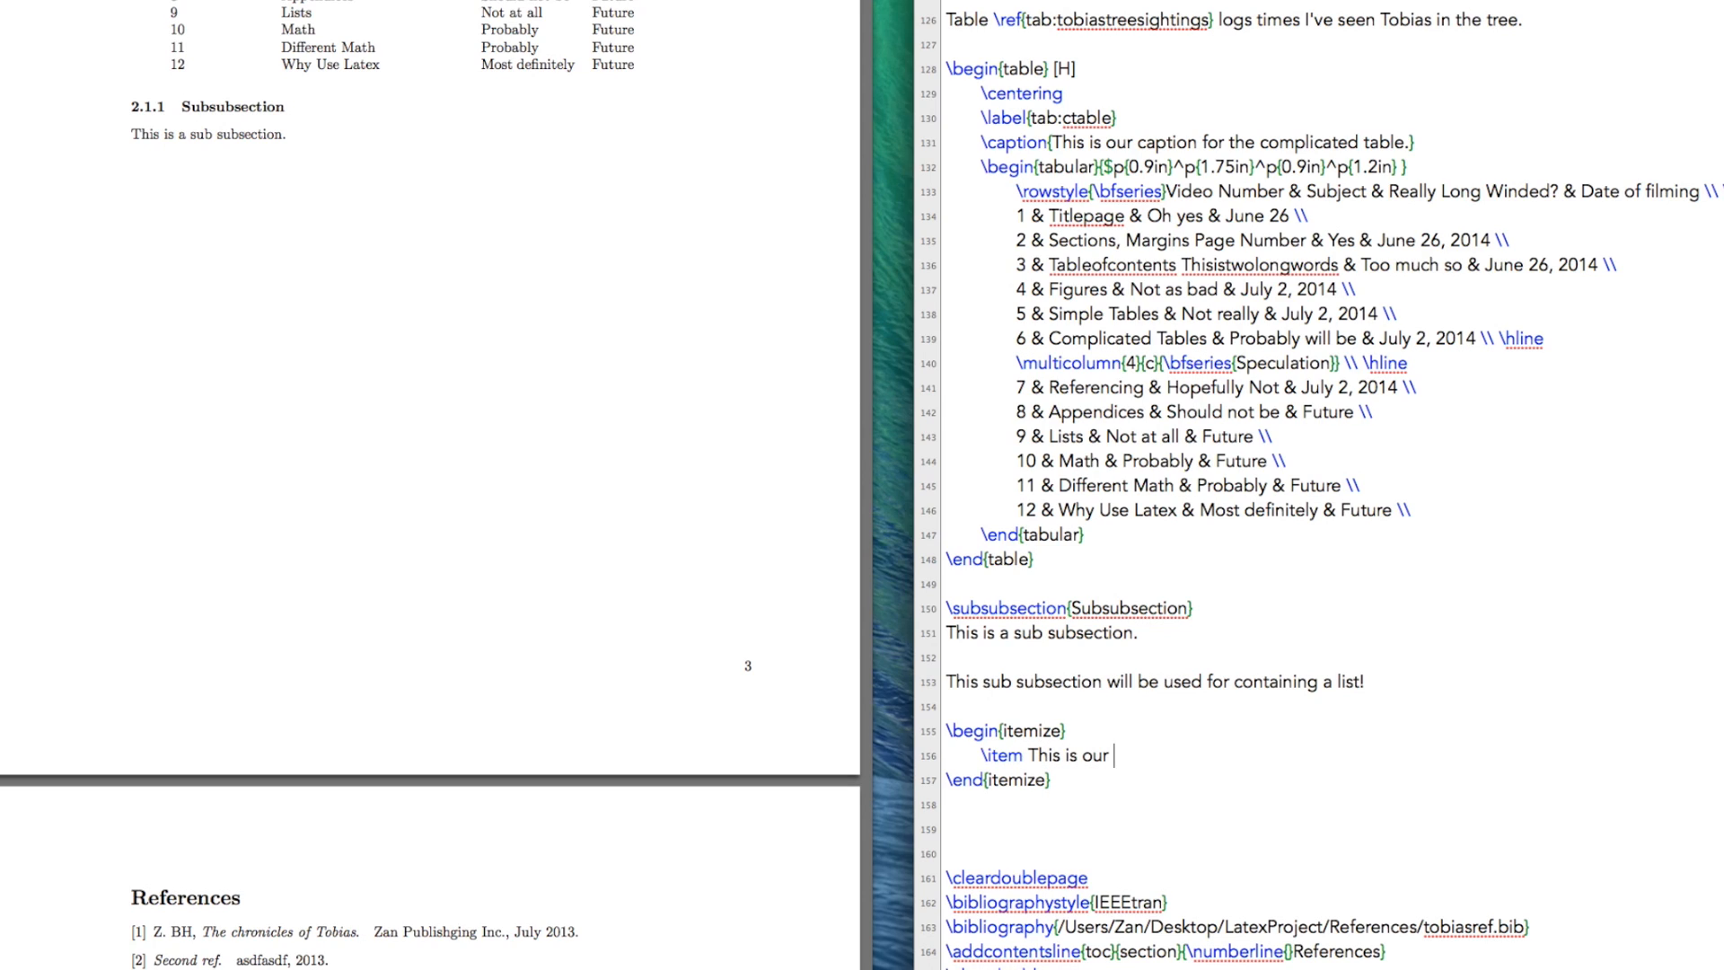
{"action": "type", "text": "first line"}
{"action": "key", "text": "Return"}
{"action": "type", "text": "\\it"}
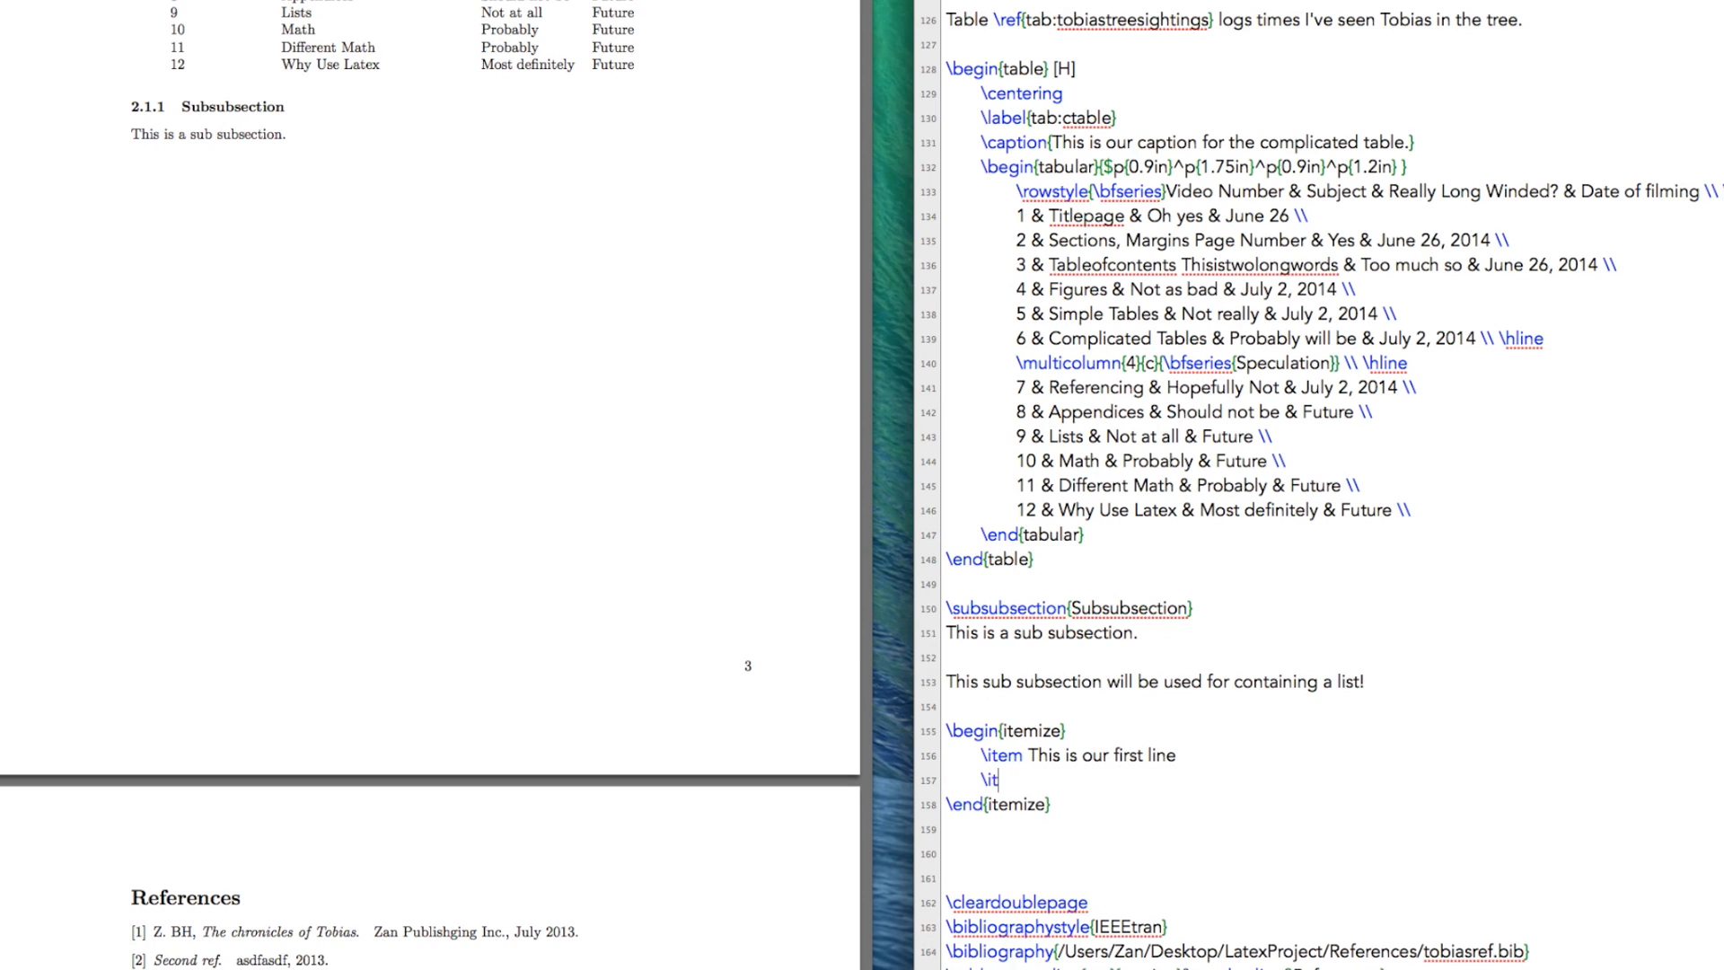
{"action": "type", "text": "em This is our secon"}
{"action": "type", "text": "d line and i"}
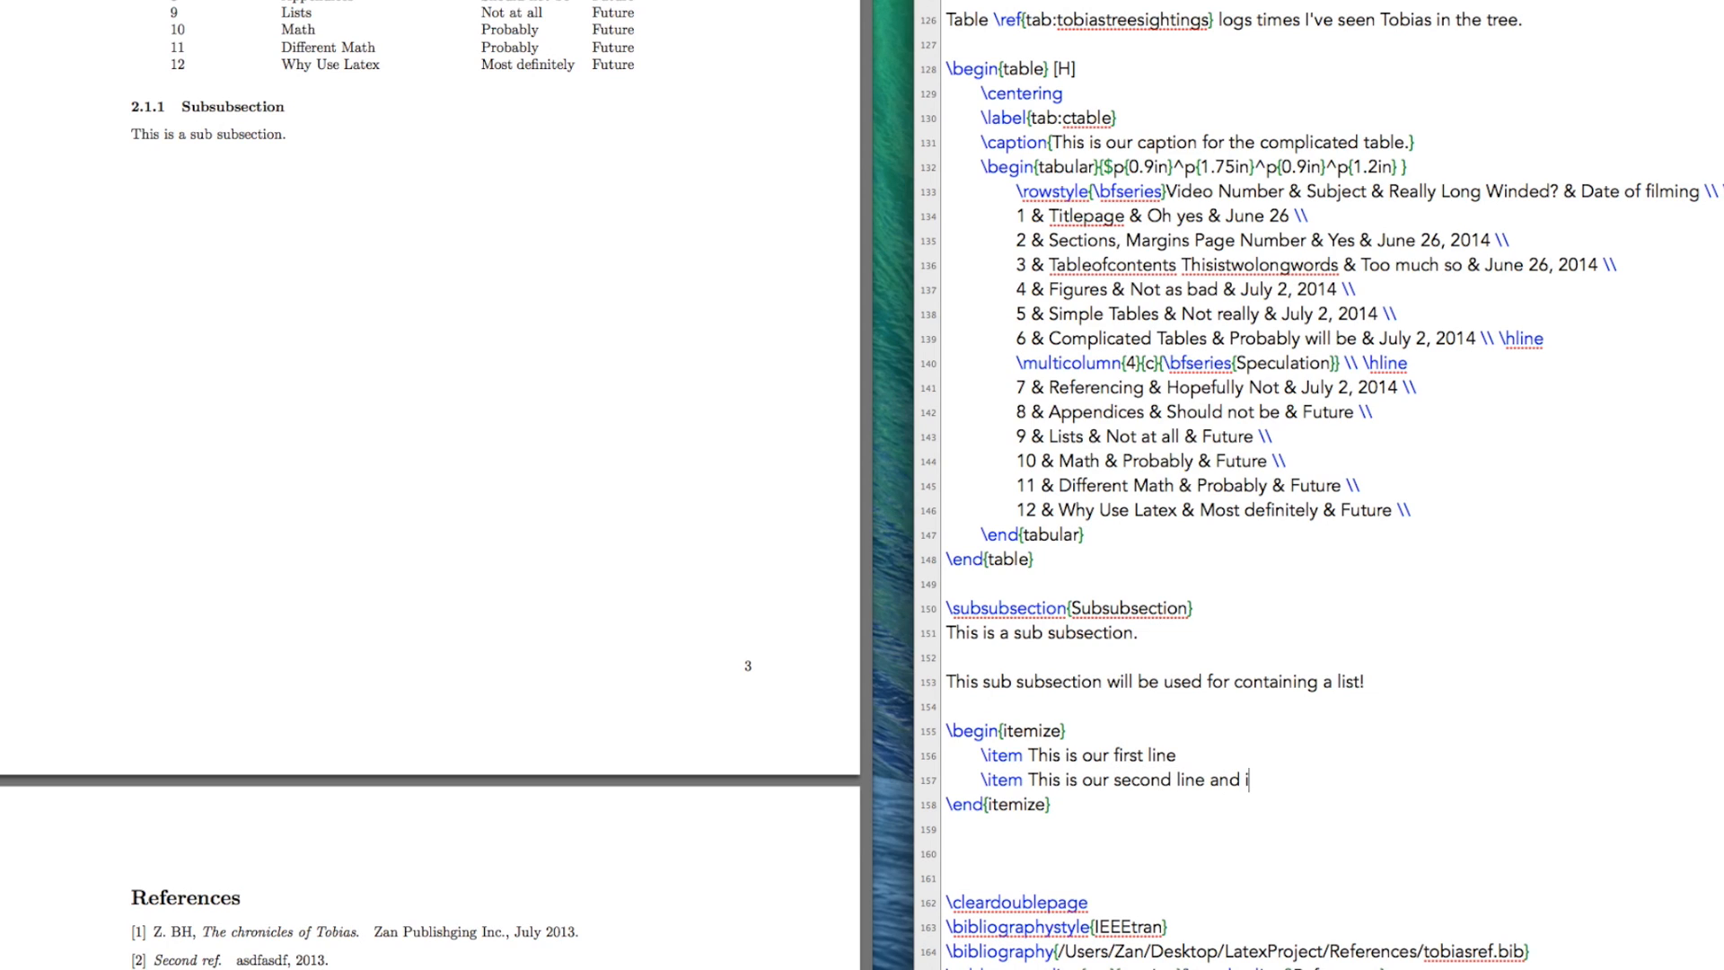
{"action": "type", "text": "I am making it l"}
{"action": "type", "text": "onger so t"}
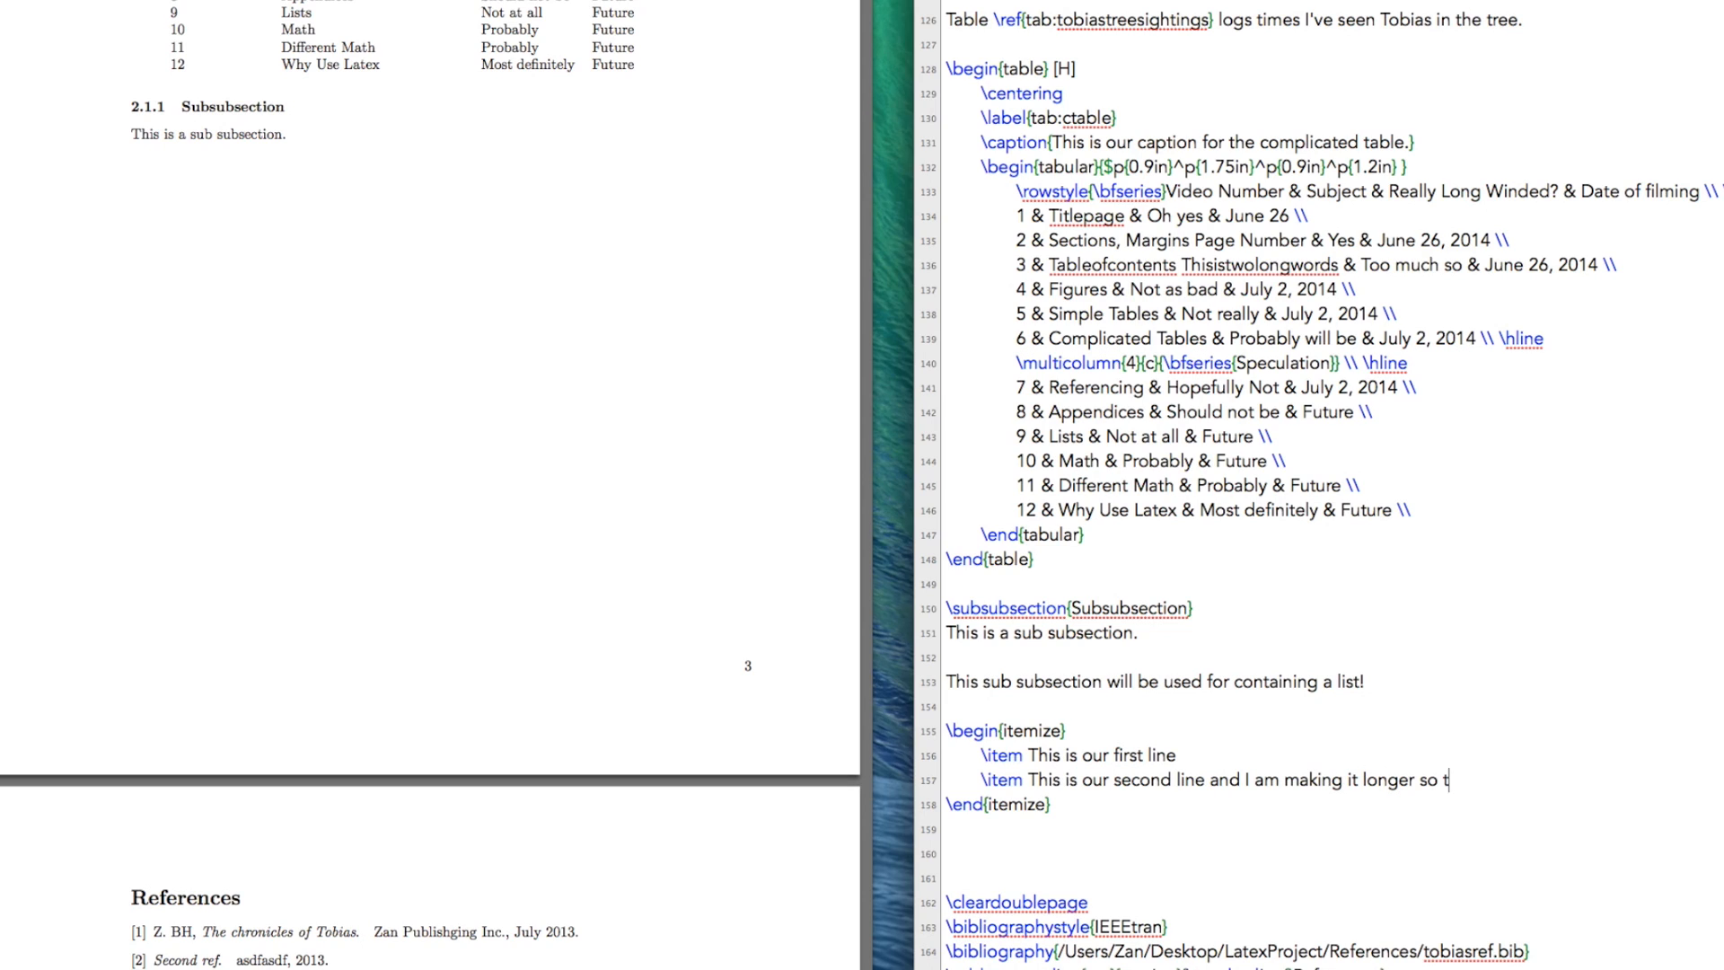
{"action": "type", "text": "hat you can see how "}
{"action": "type", "text": "text wraps "}
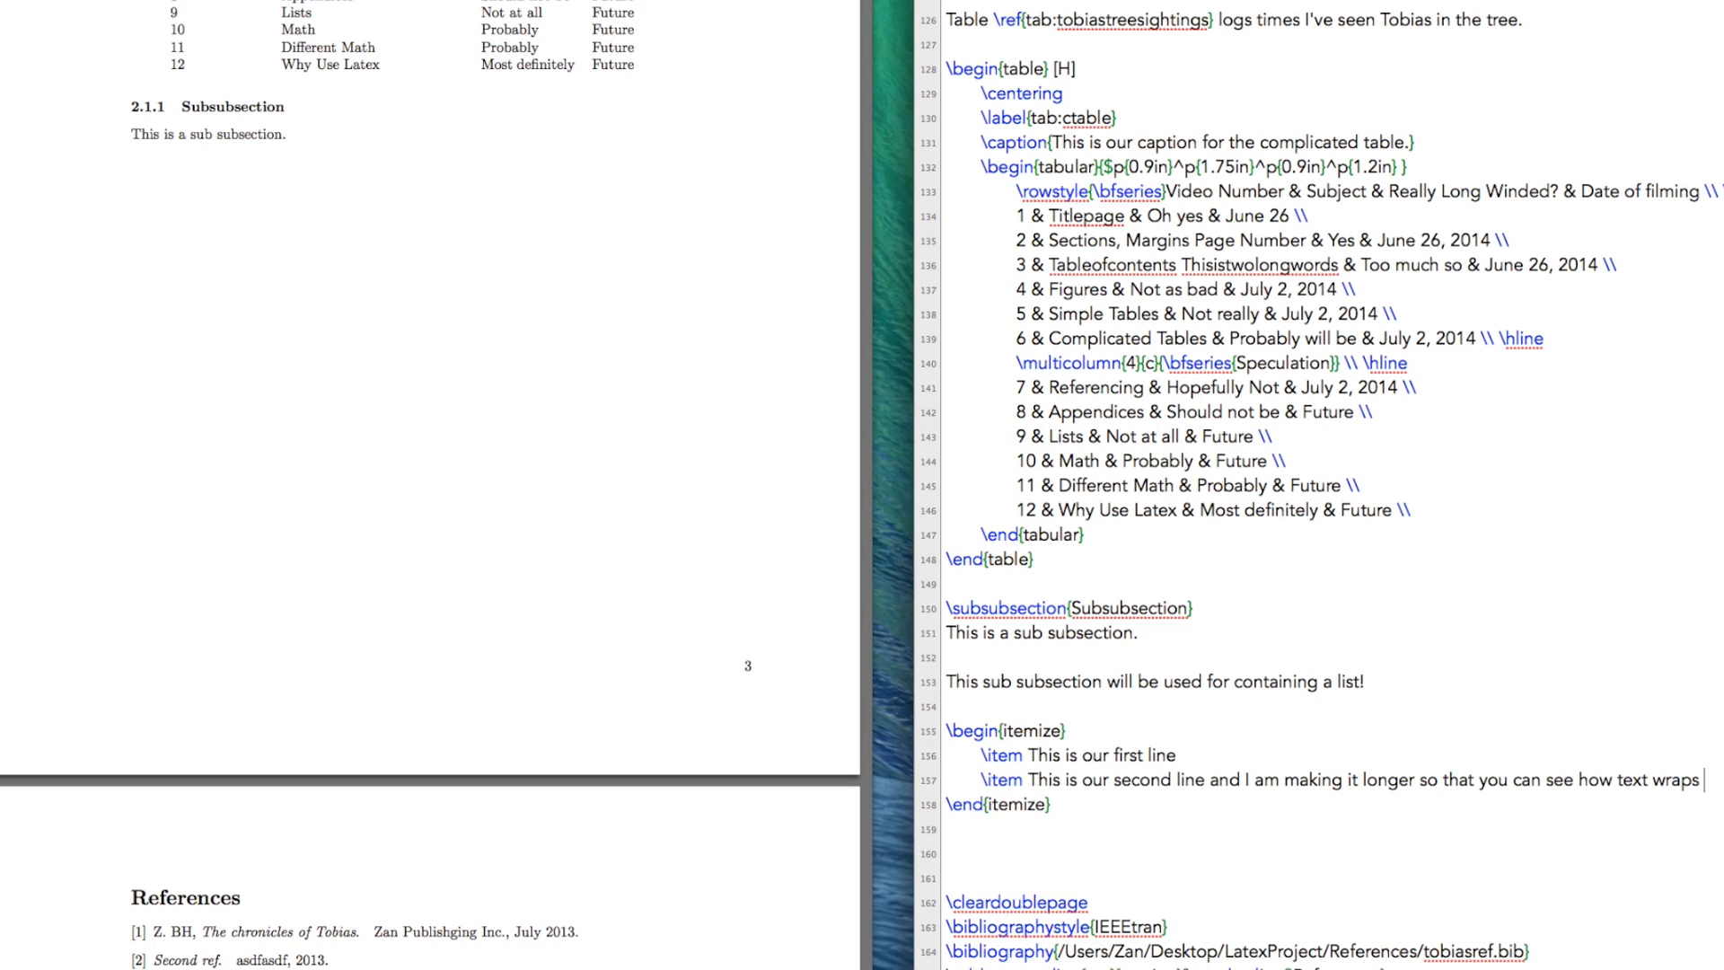
{"action": "type", "text": "ar"}
{"action": "type", "text": "ound automatically in Latex"}
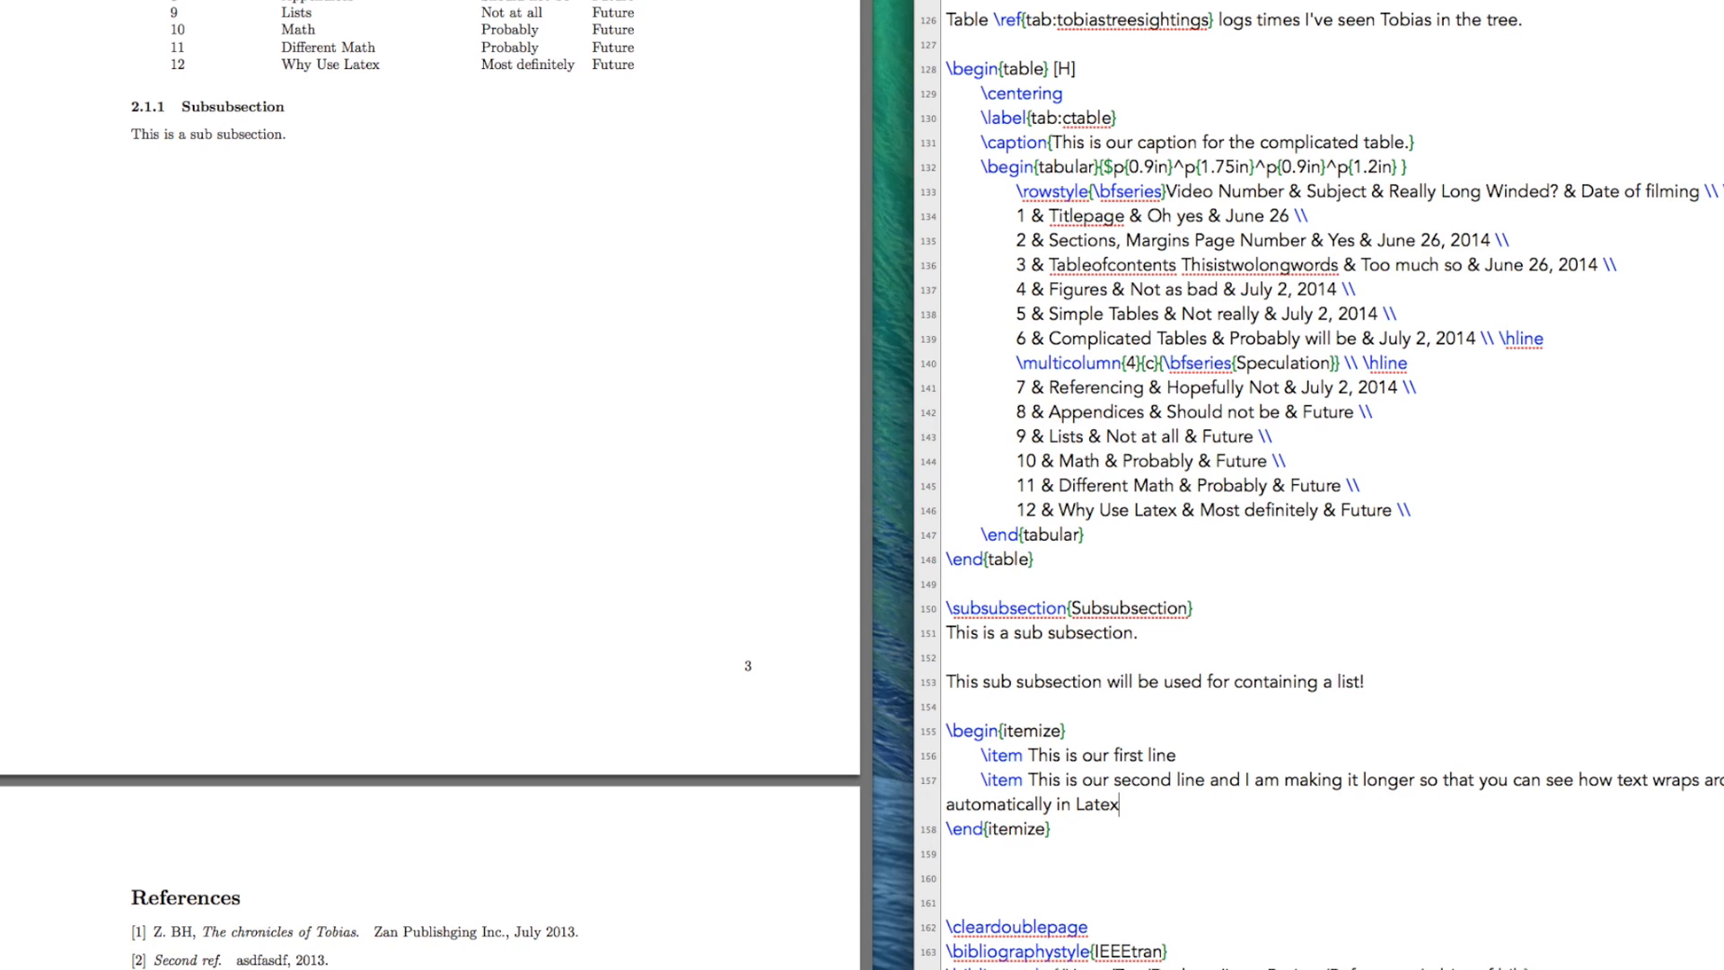
{"action": "type", "text": "."}
{"action": "key", "text": "Return"}
{"action": "type", "text": "\\item "}
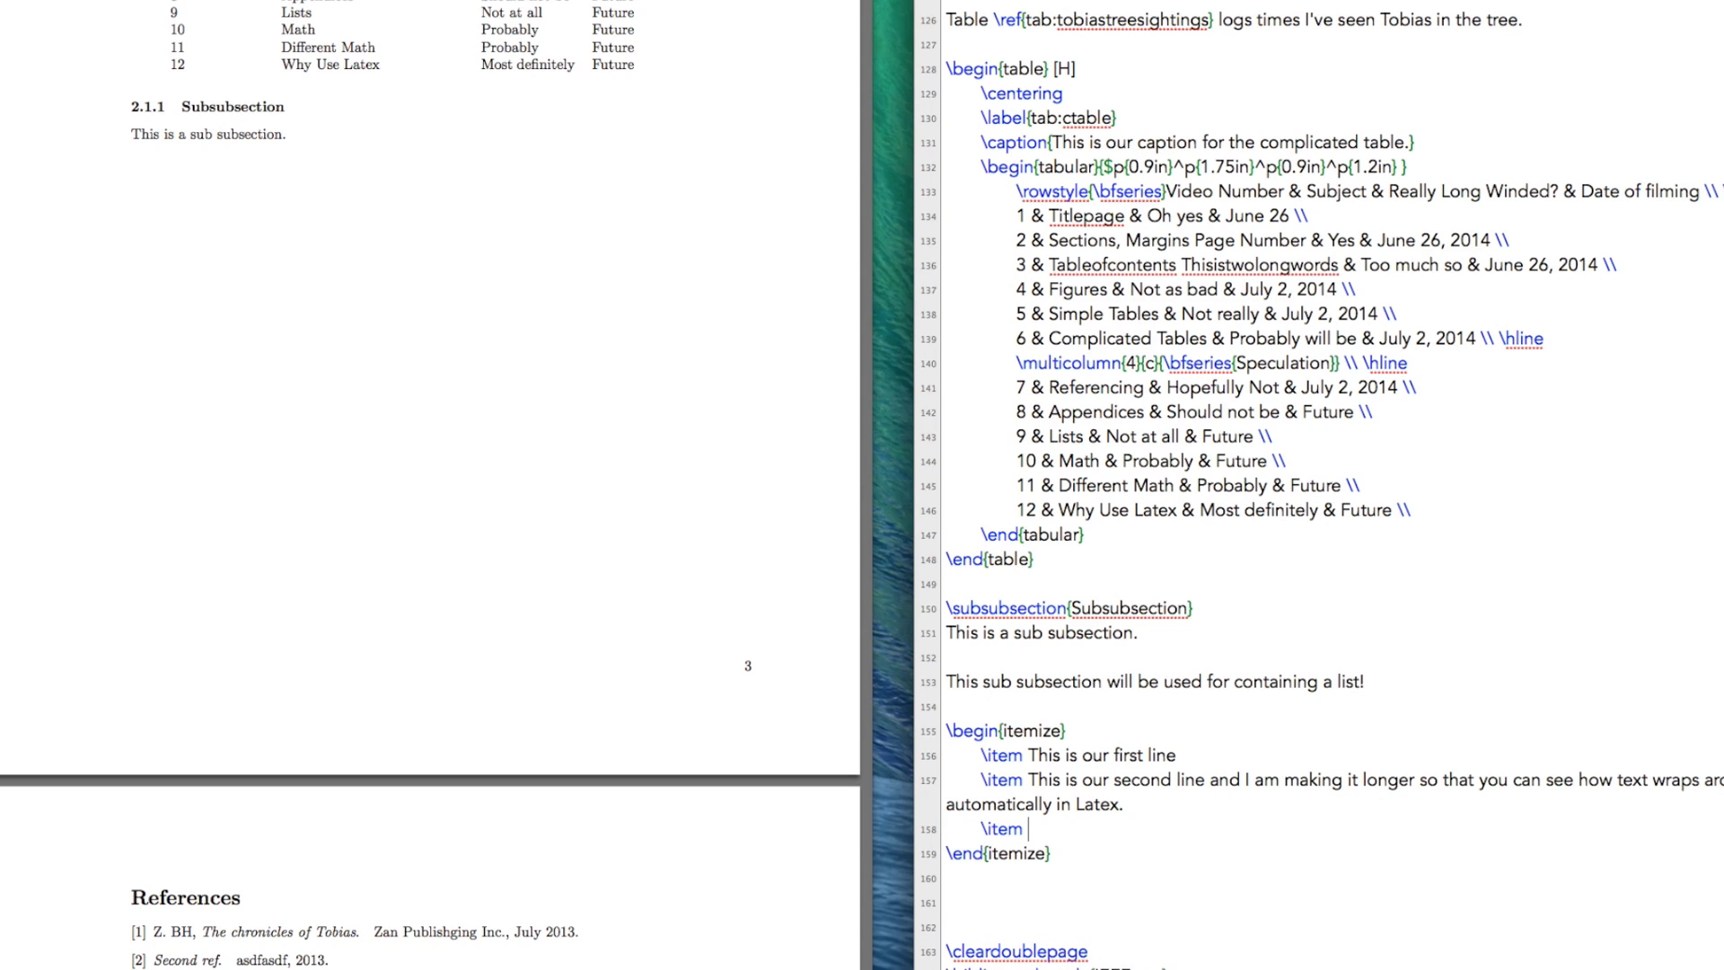
{"action": "type", "text": "Good things come"}
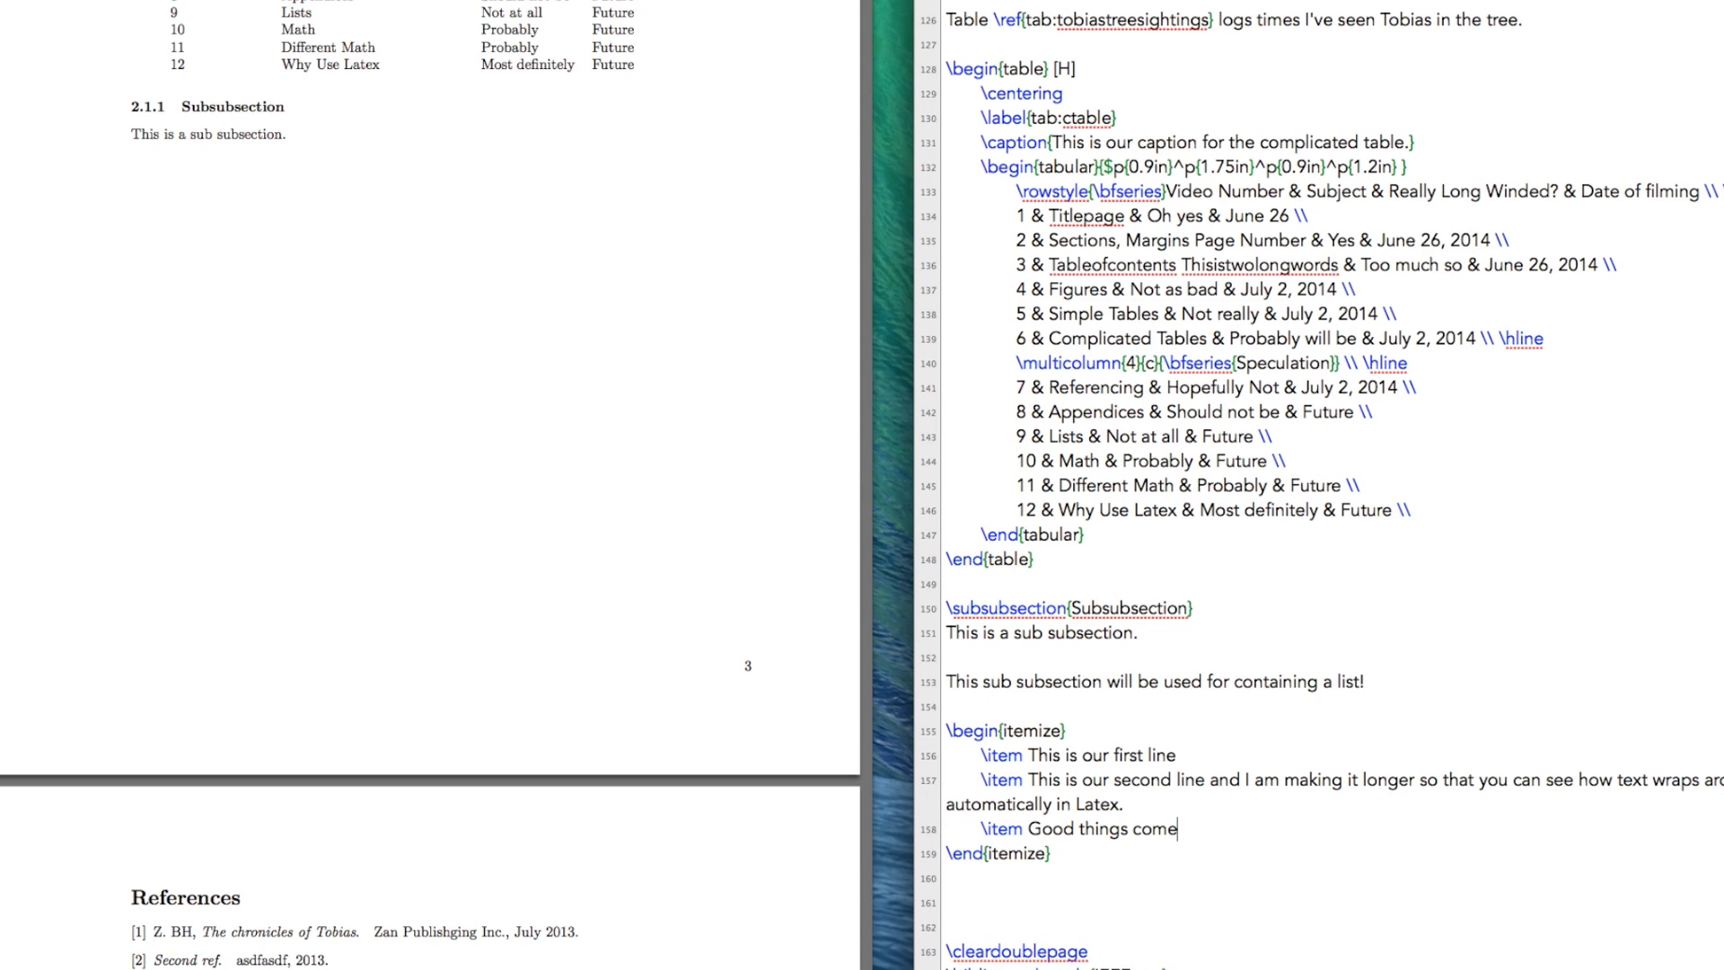
{"action": "type", "text": " in threes."}
- Typeset the report with Cmd+T to show the three-bullet list in the preview
{"action": "key", "text": "super+t"}
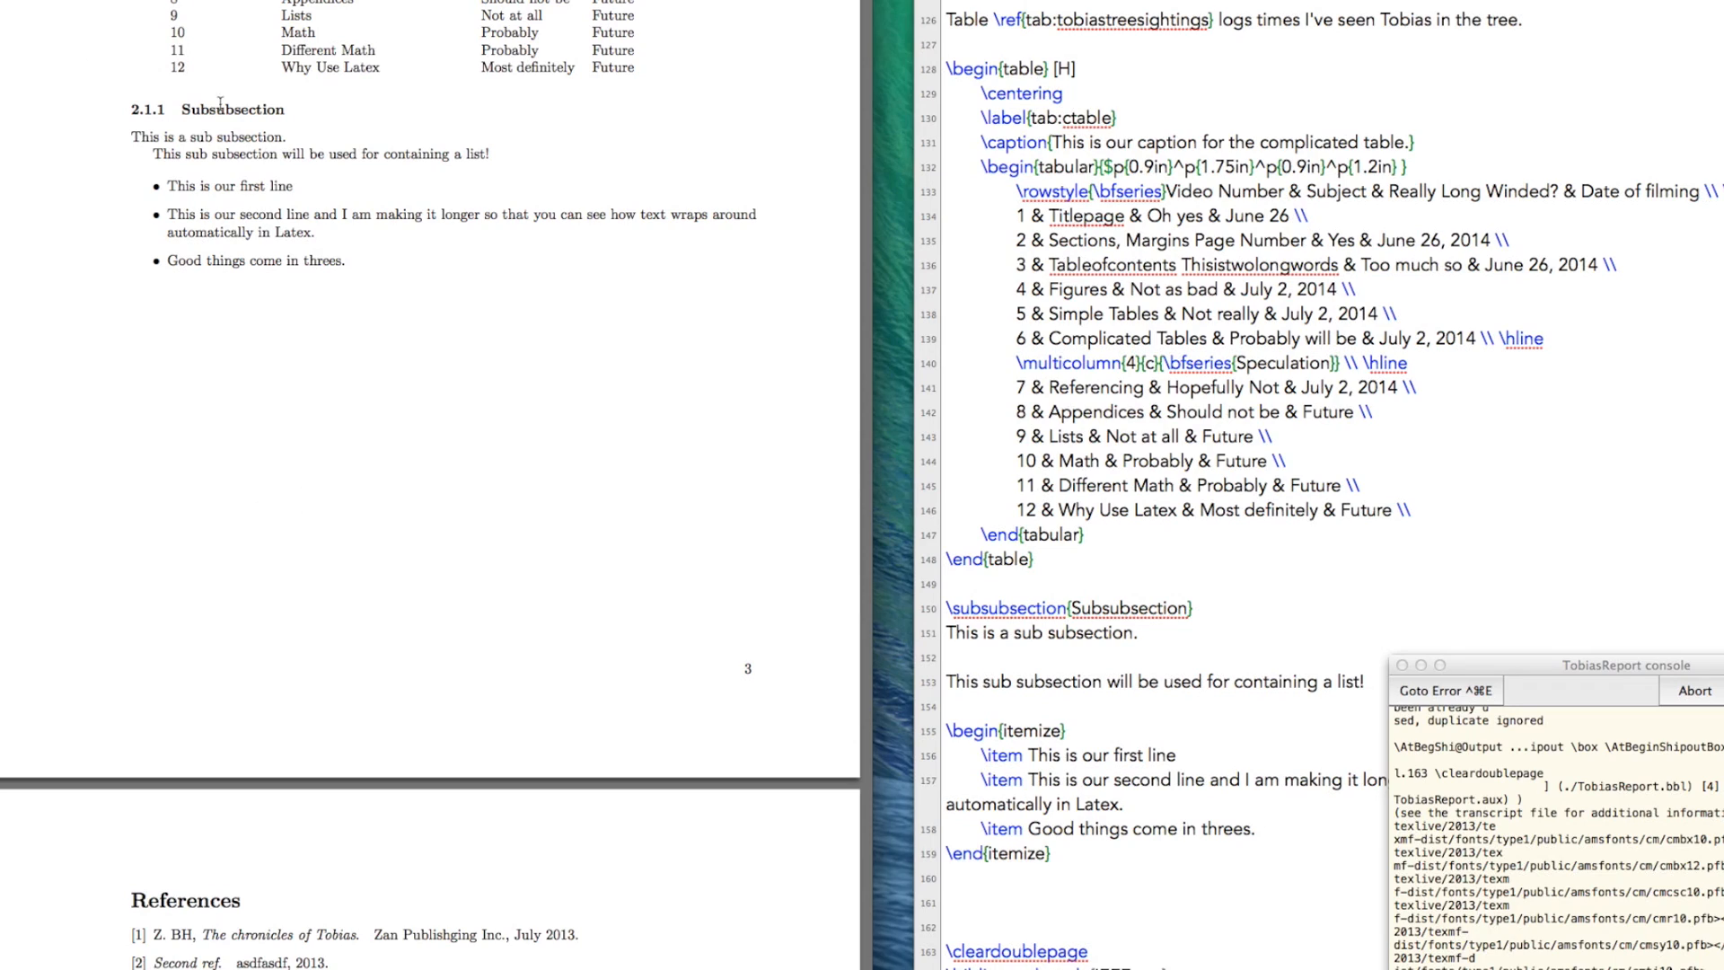
- Nest an itemize under the second bullet with items "A bullet within a bullet!" and "Second one too."
{"action": "left_click", "coordinate": [1170, 793]}
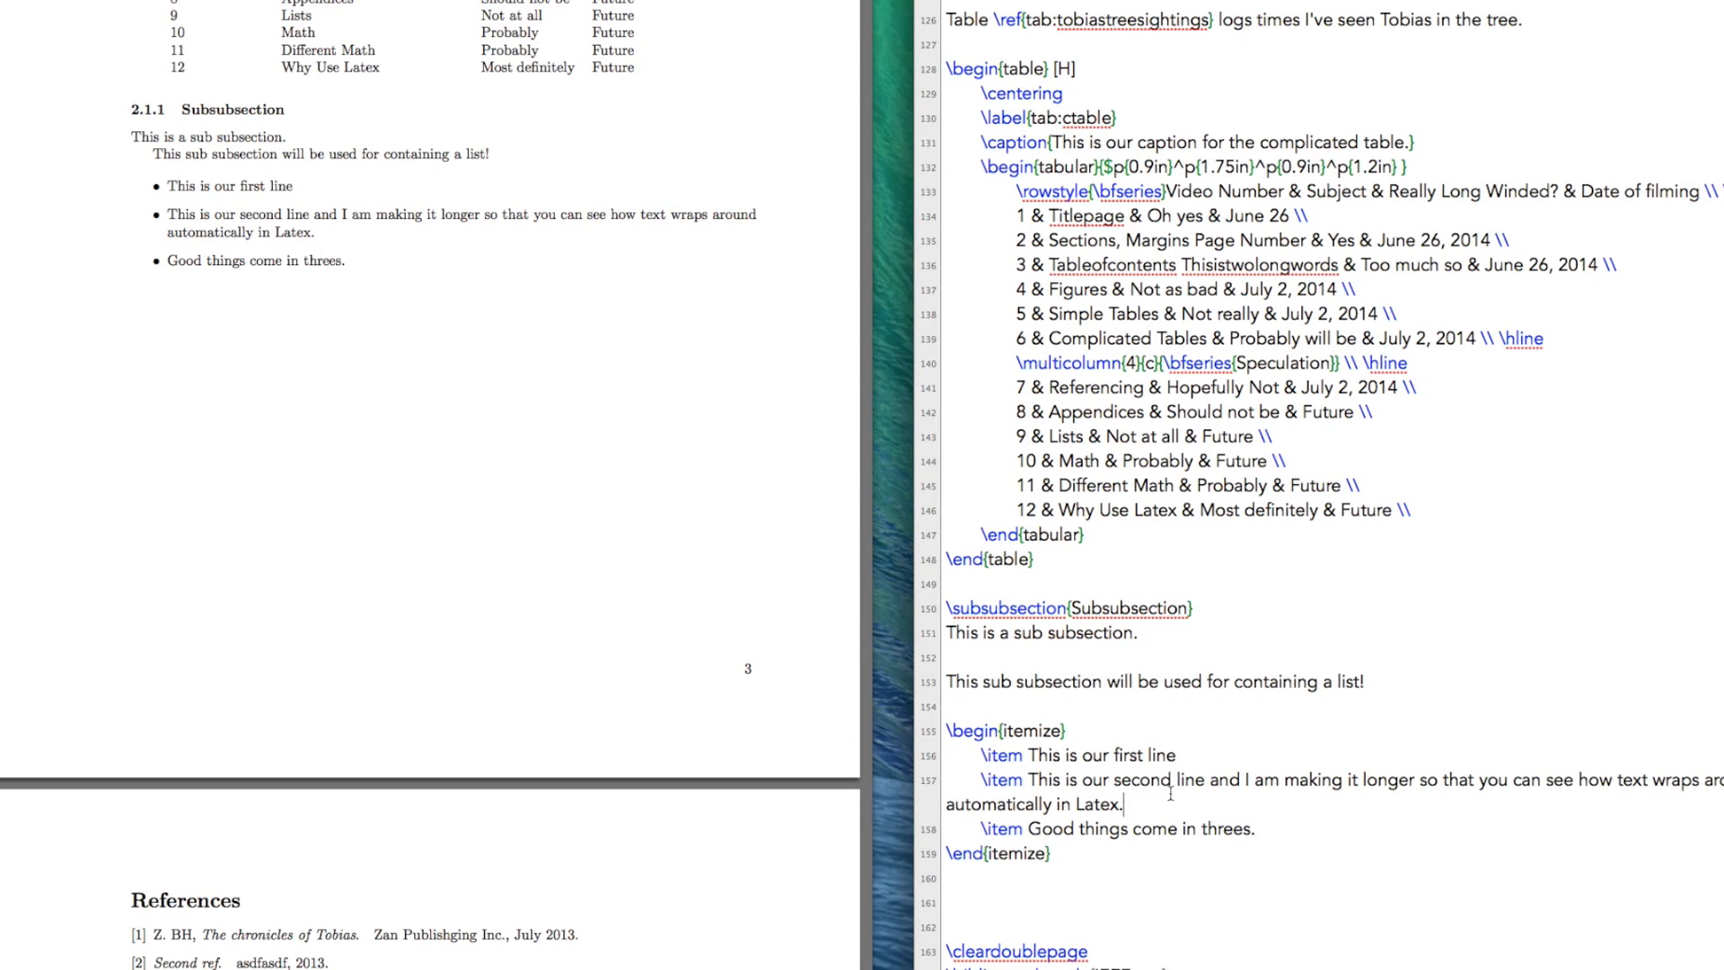
{"action": "key", "text": "Return"}
{"action": "type", "text": "\\begin"}
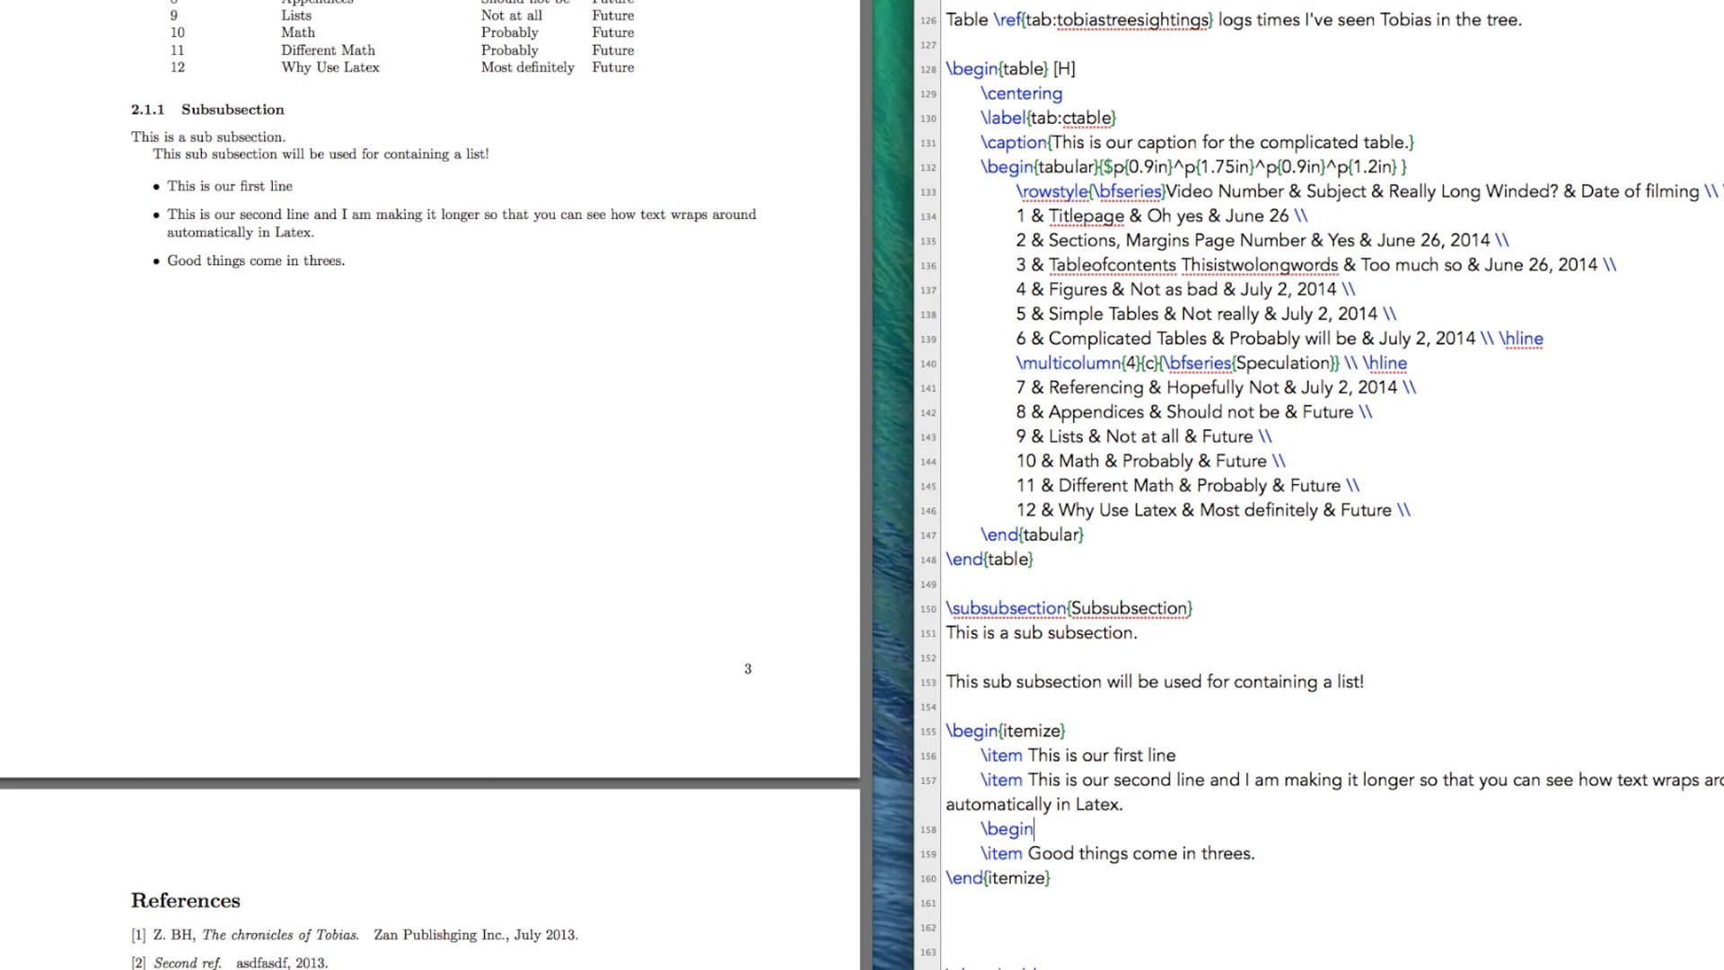
{"action": "type", "text": "{itemize"}
{"action": "type", "text": "}"}
{"action": "key", "text": "Return"}
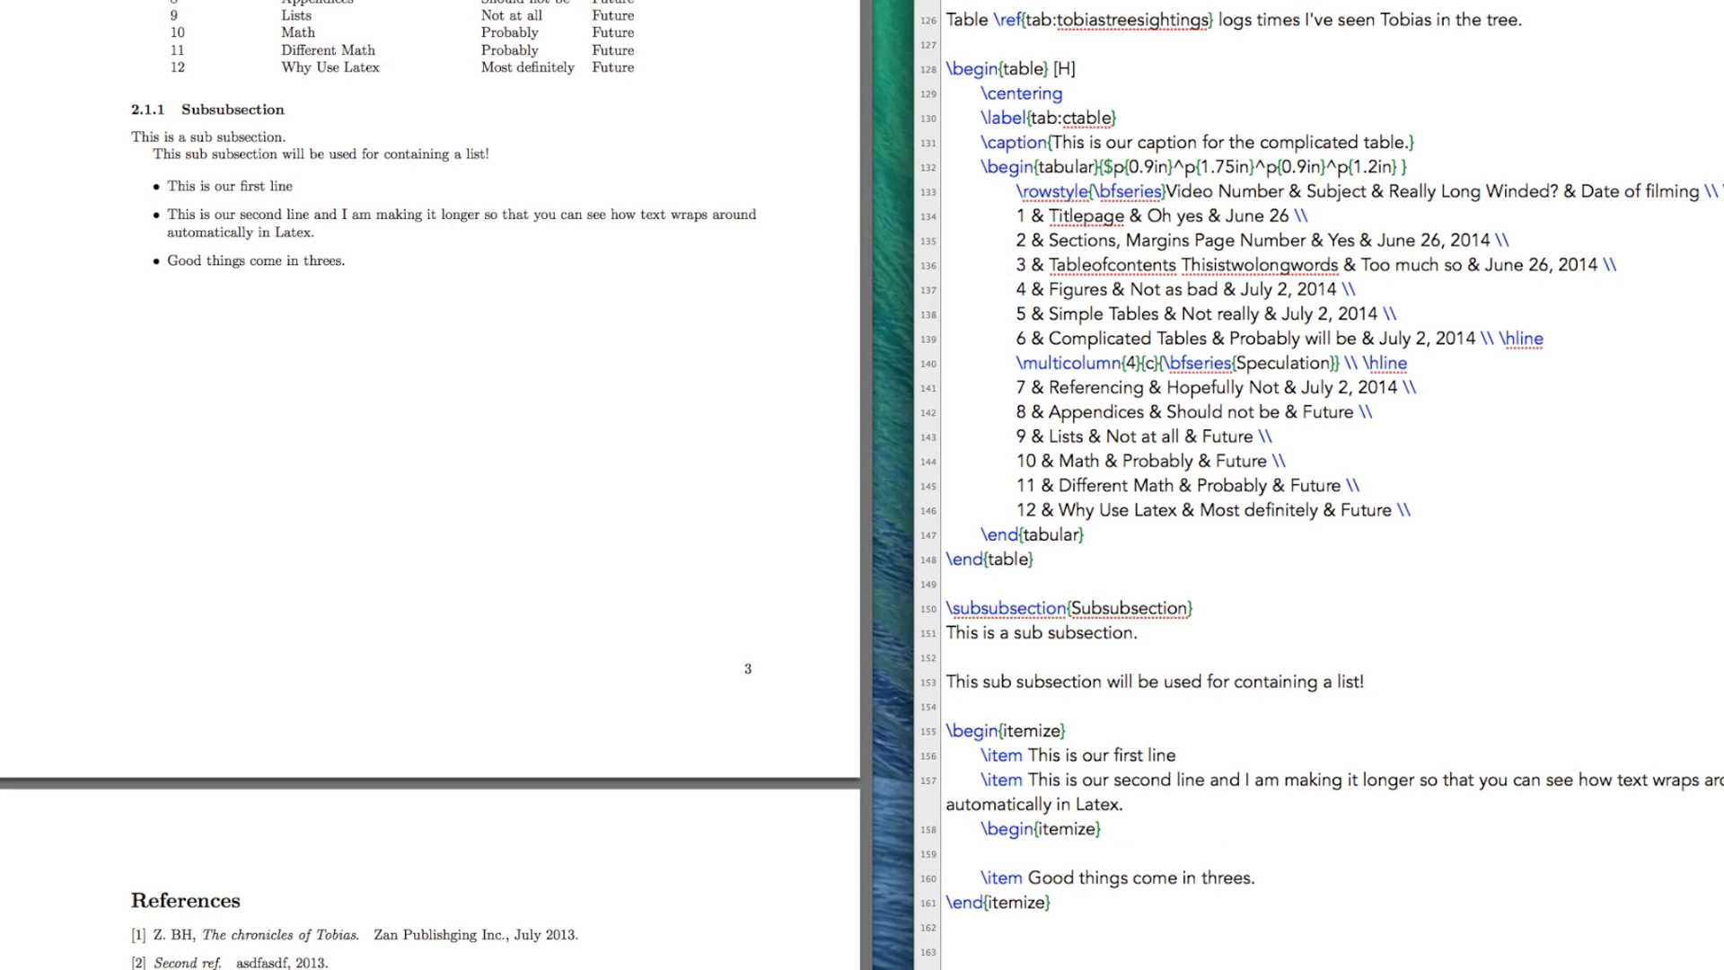
{"action": "type", "text": "\\end{itemized"}
{"action": "type", "text": "}"}
{"action": "key", "text": "Up"}
{"action": "key", "text": "Return"}
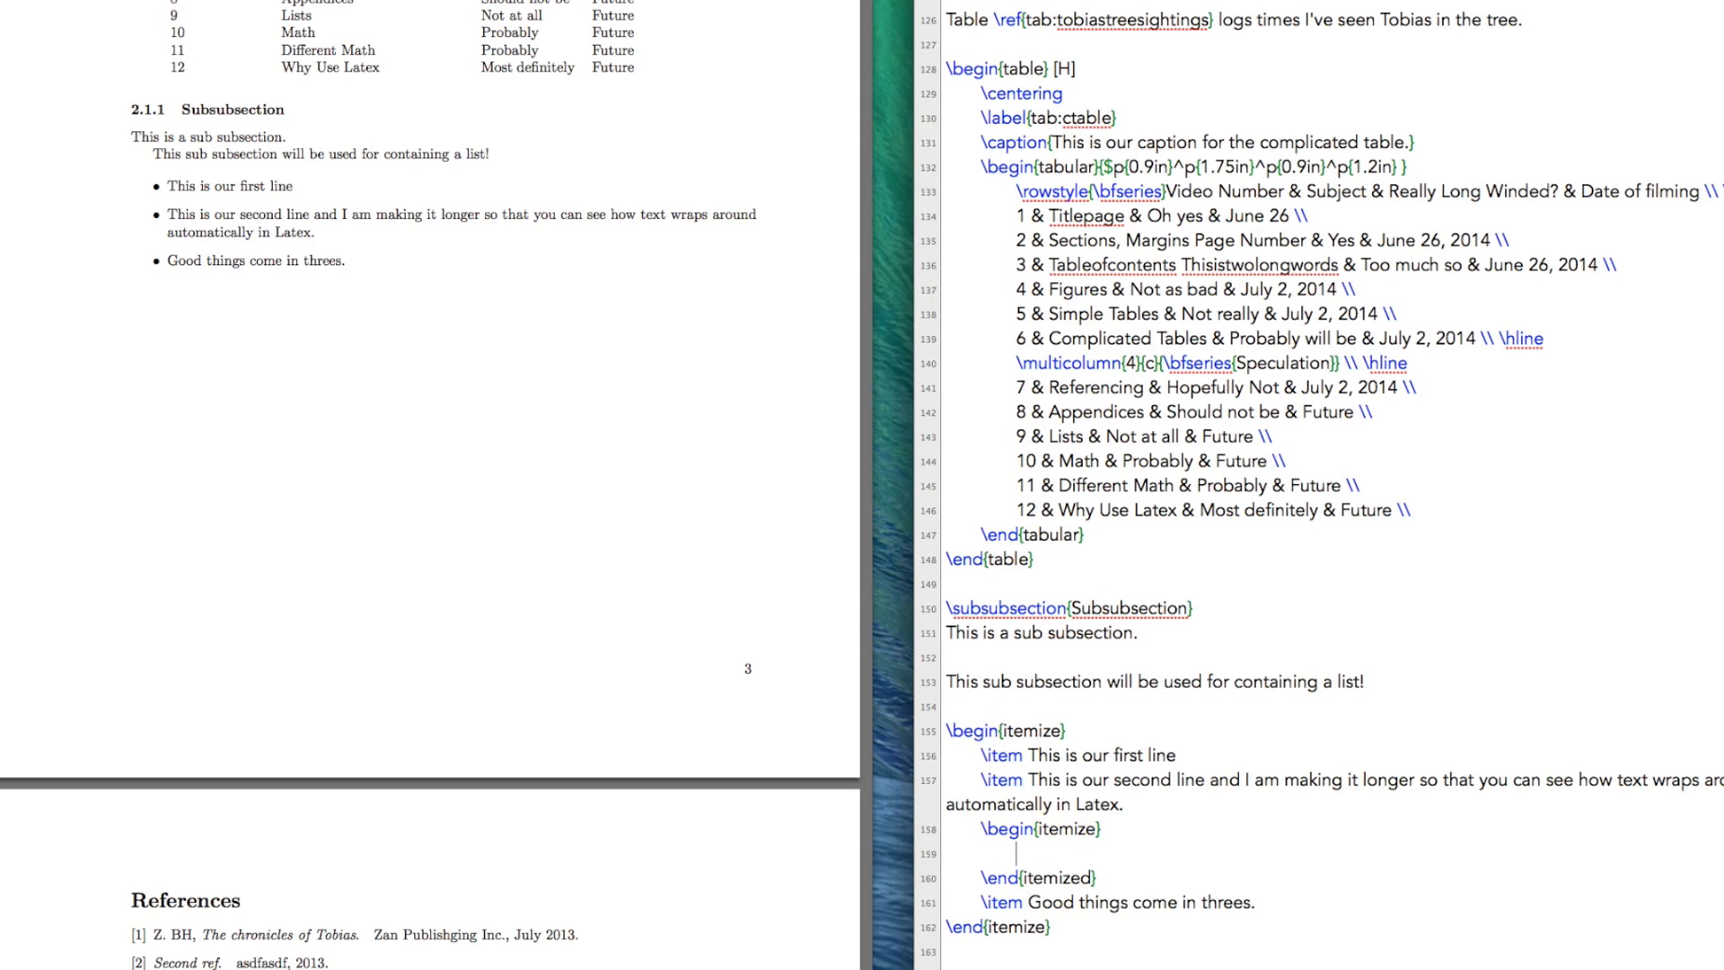
{"action": "type", "text": "\\item A bu"}
{"action": "type", "text": "ller wi"}
{"action": "key", "text": "BackSpace"}
{"action": "key", "text": "BackSpace"}
{"action": "key", "text": "BackSpace"}
{"action": "type", "text": "t within a "}
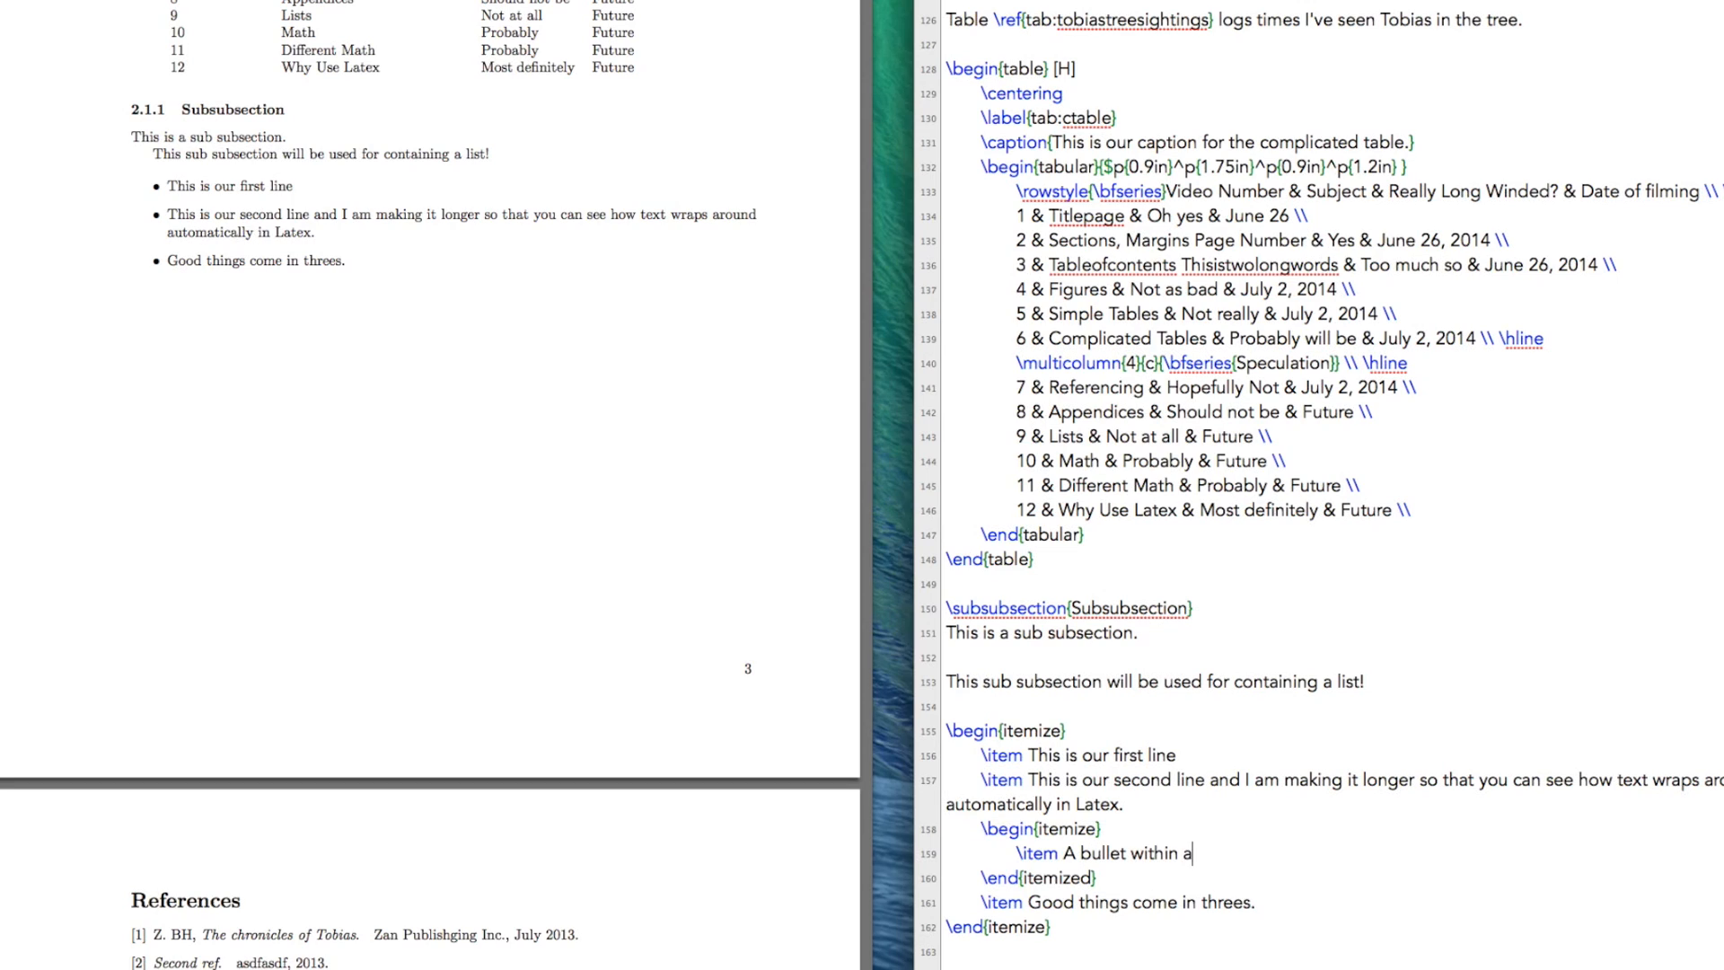
{"action": "type", "text": "bullet!"}
{"action": "key", "text": "Return"}
{"action": "type", "text": "ite"}
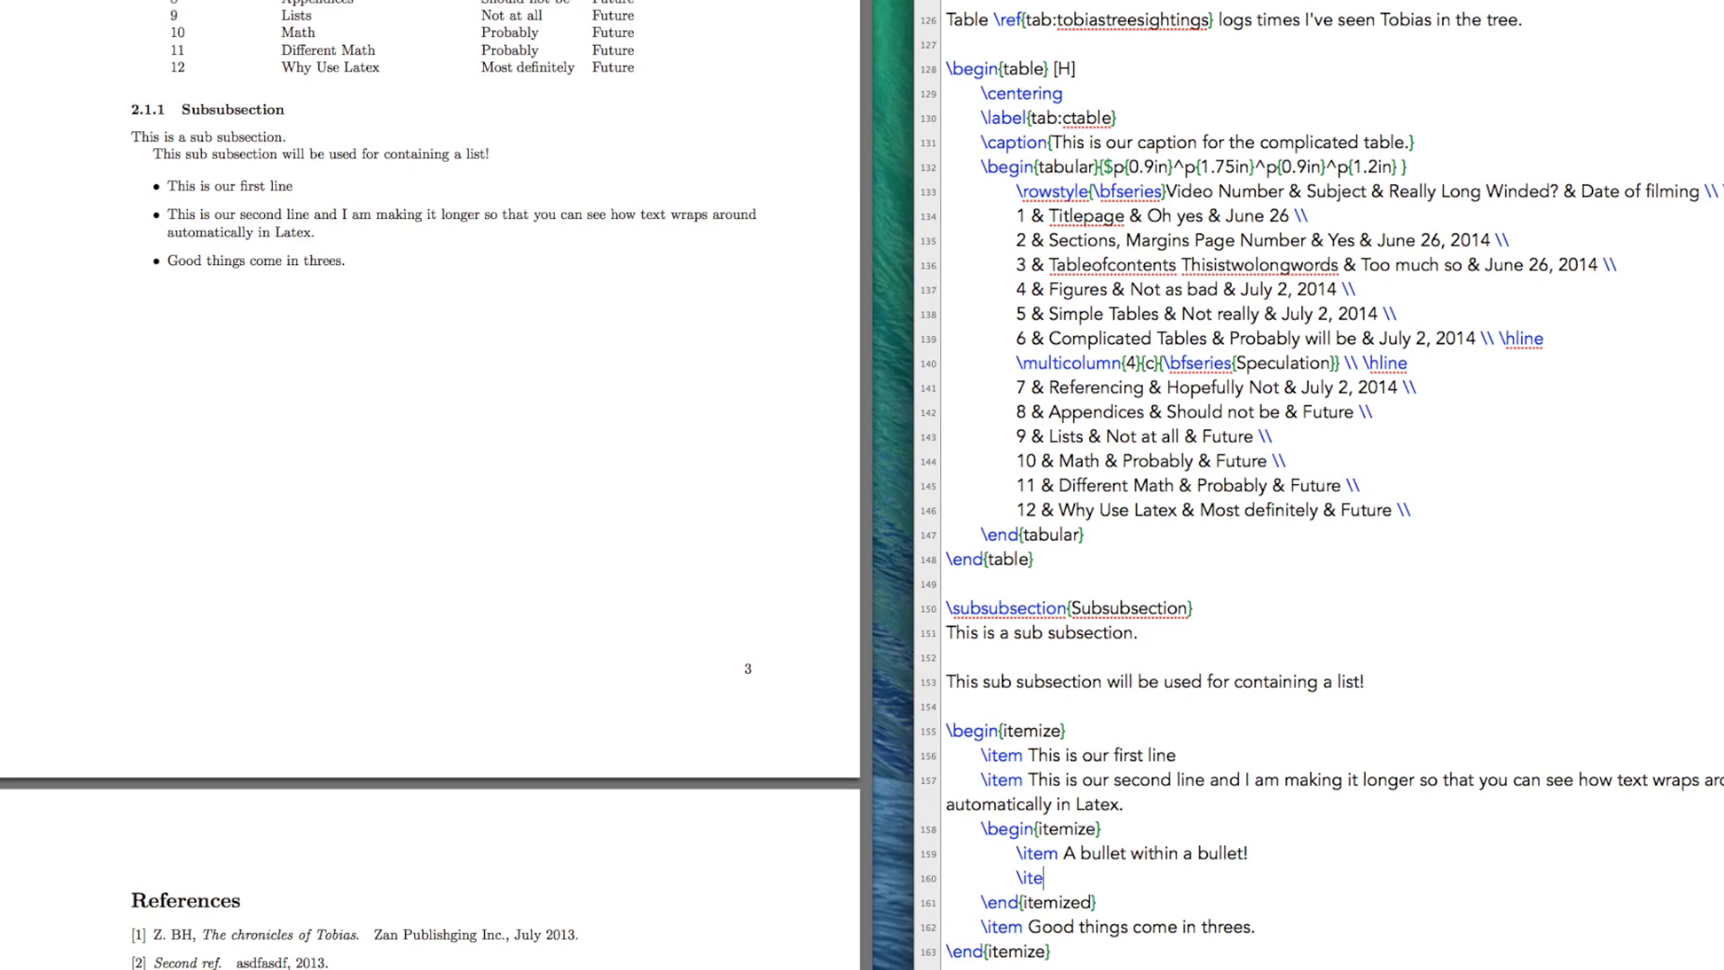
{"action": "type", "text": "m Second one too"}
{"action": "type", "text": "."}
- Typeset, correct the misspelled \end{itemized}, and typeset again so the dashed sub-items appear
{"action": "key", "text": "super+t"}
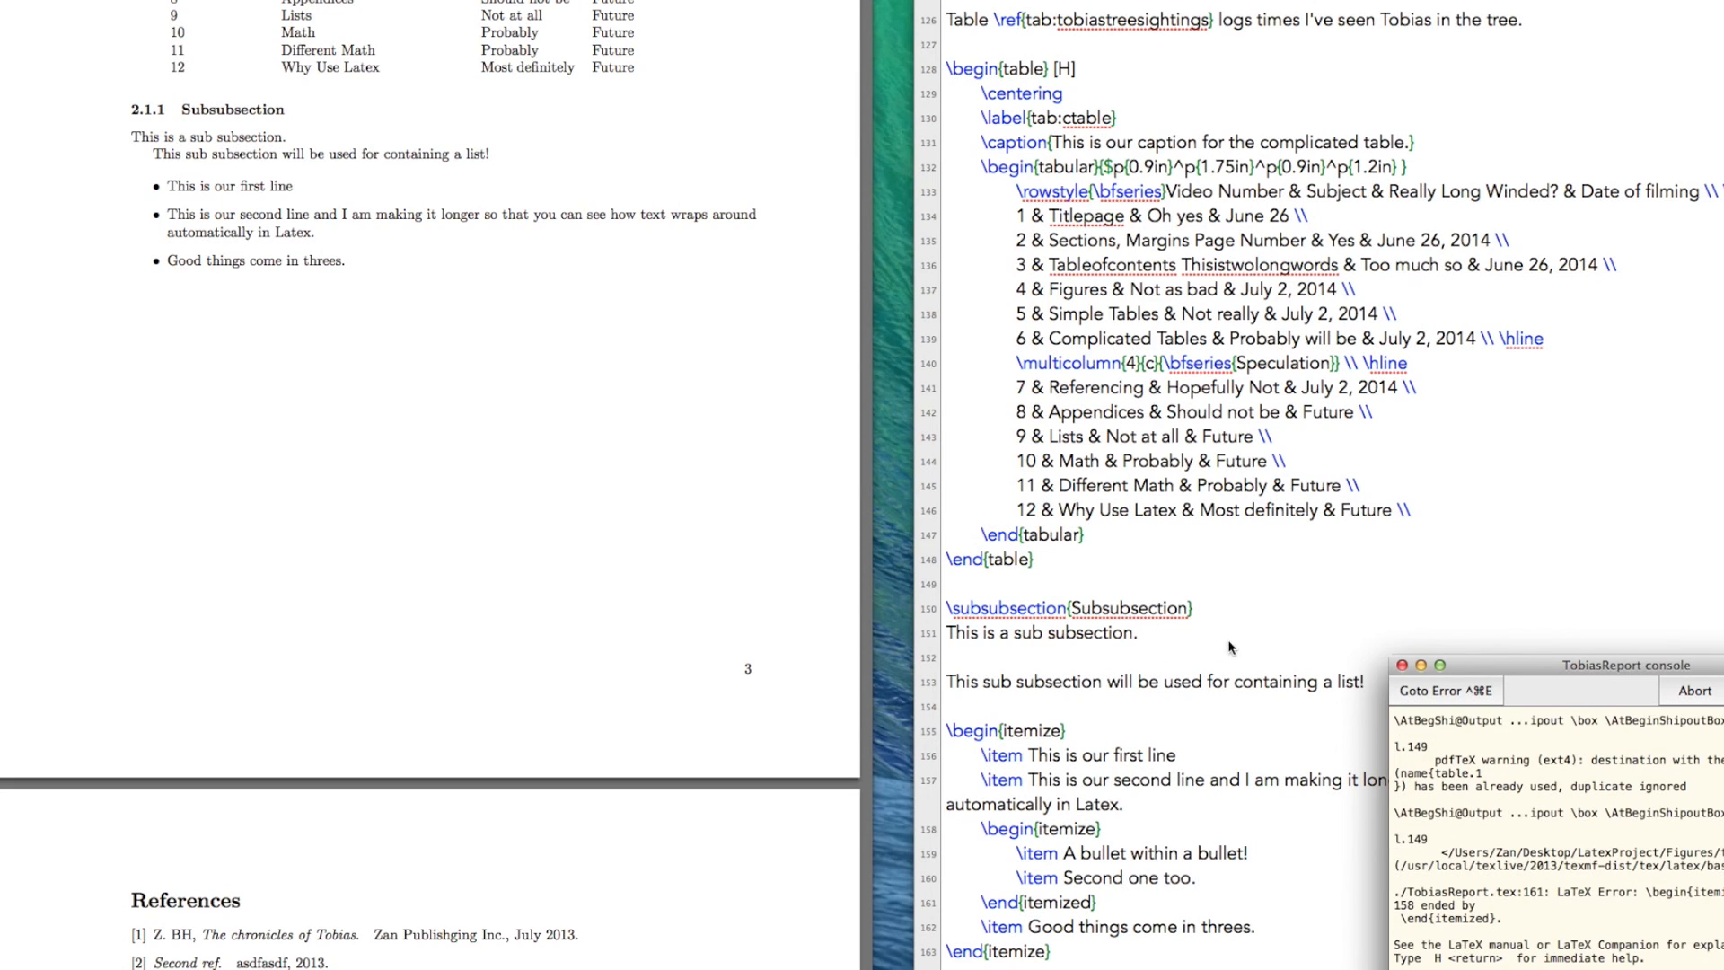
{"action": "left_click", "coordinate": [1235, 647]}
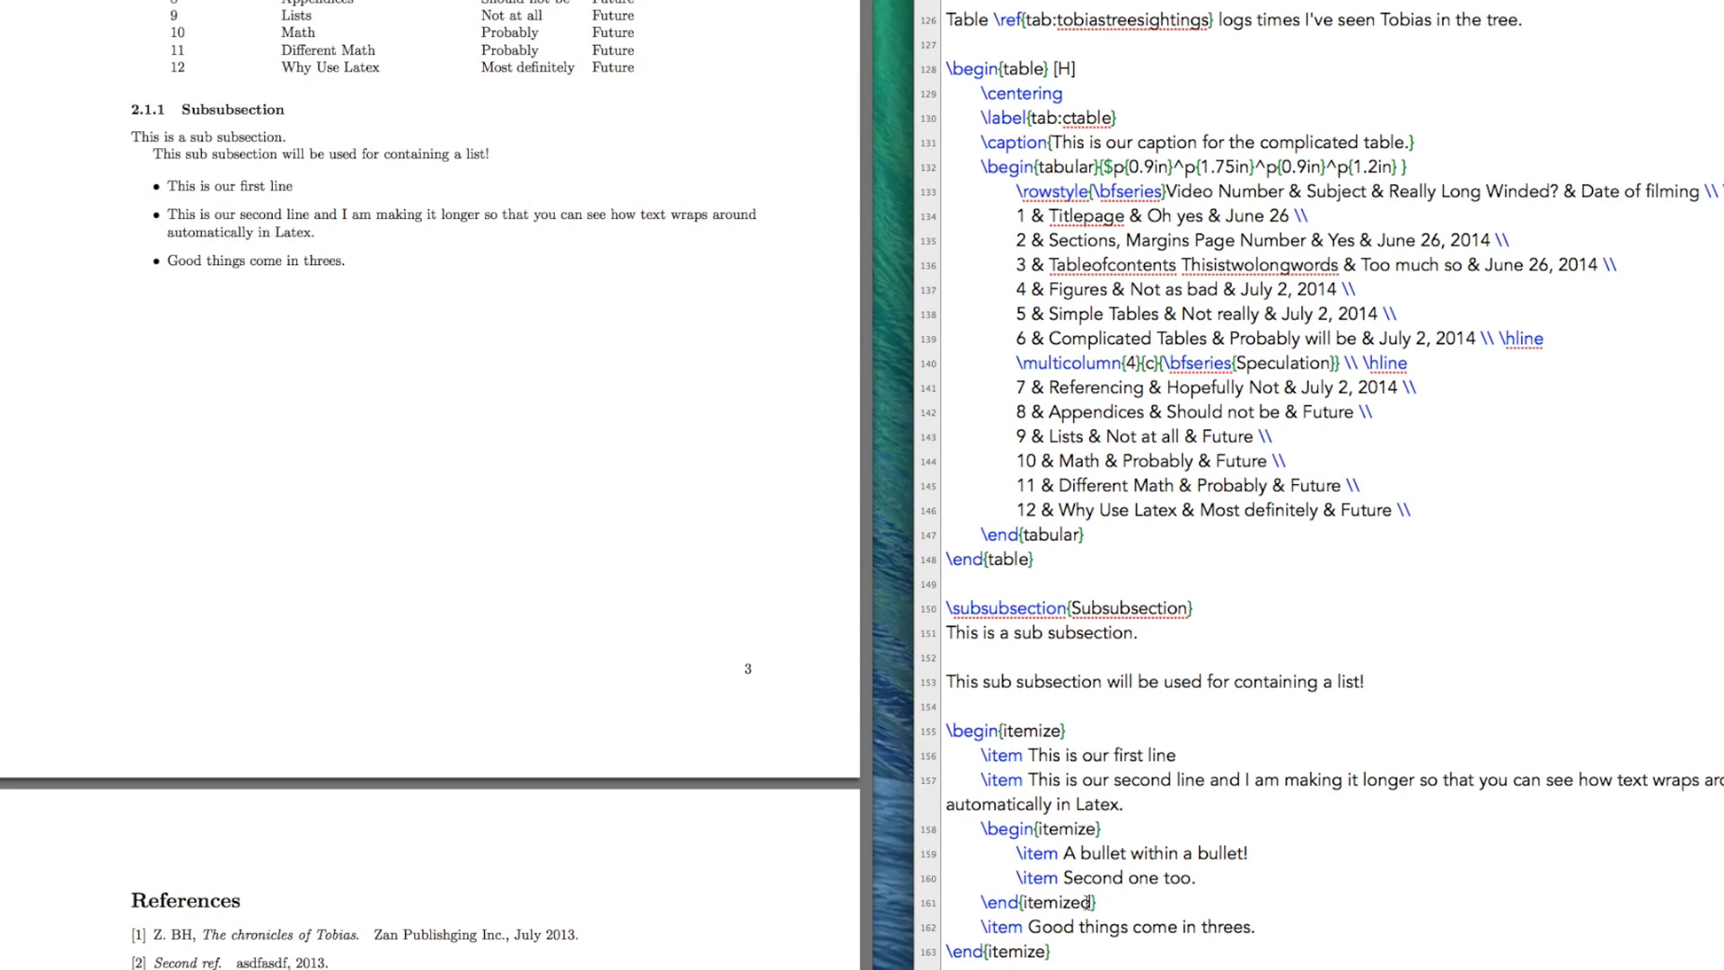
{"action": "key", "text": "BackSpace"}
{"action": "key", "text": "super+t"}
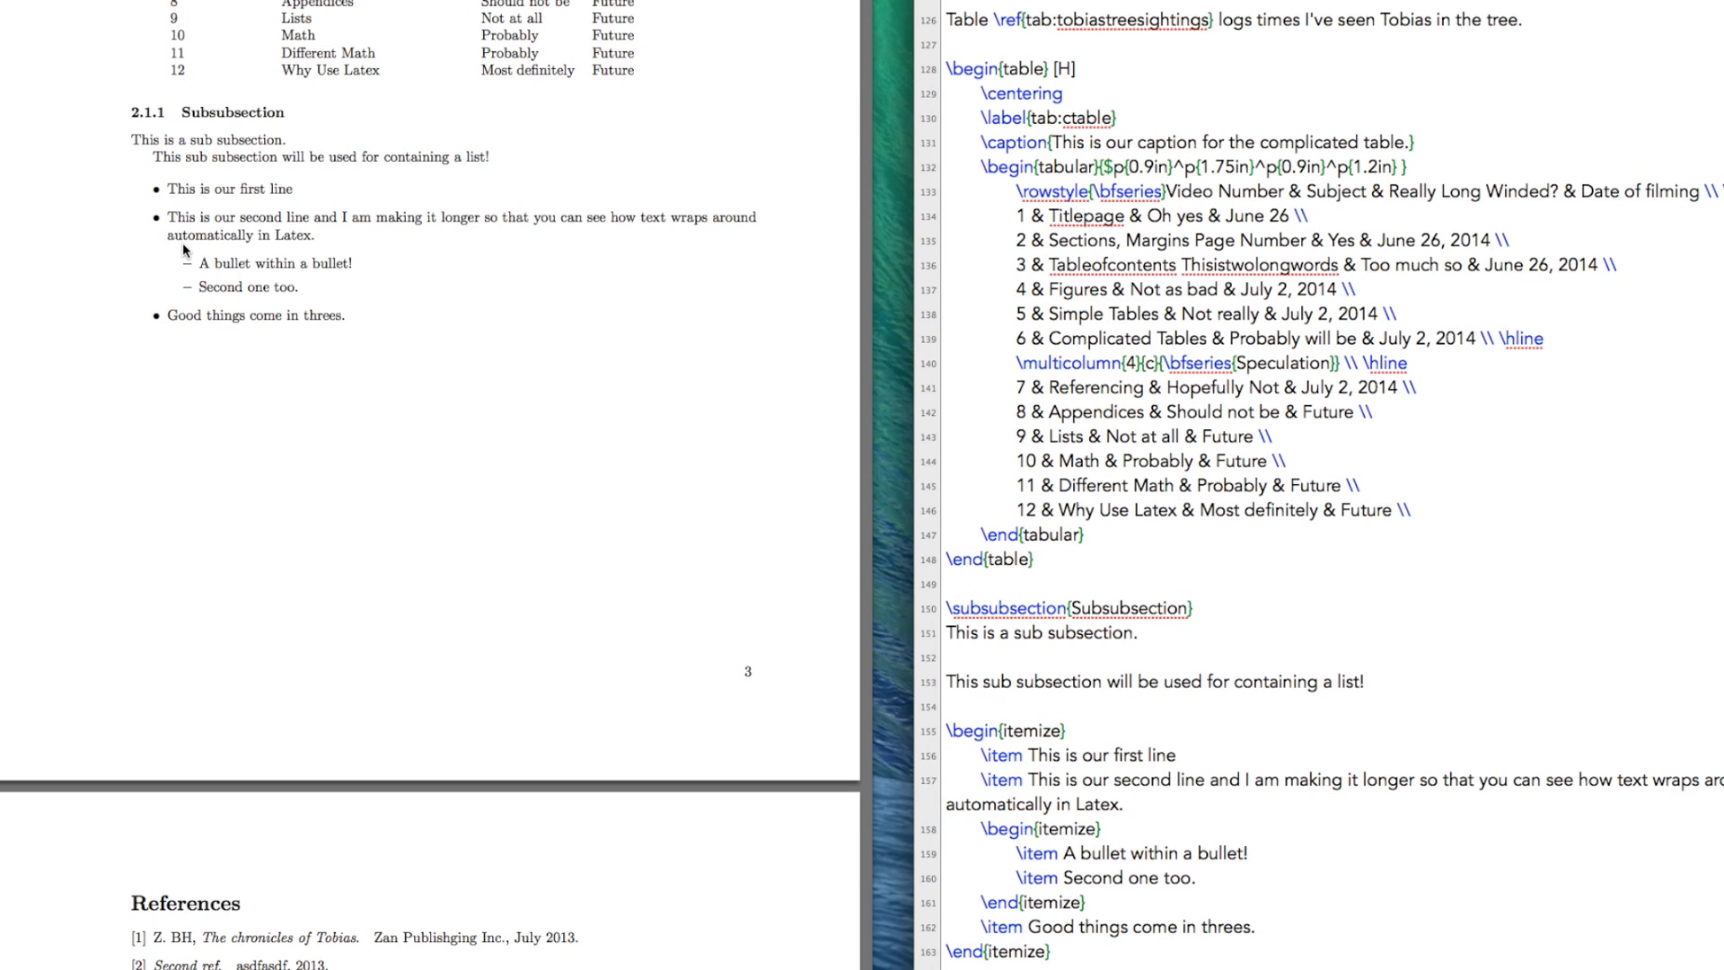
- Give the nested item "Second one too." a [Title] label and typeset to show it in place of the dash
{"action": "left_click", "coordinate": [1070, 878]}
{"action": "type", "text": "[T"}
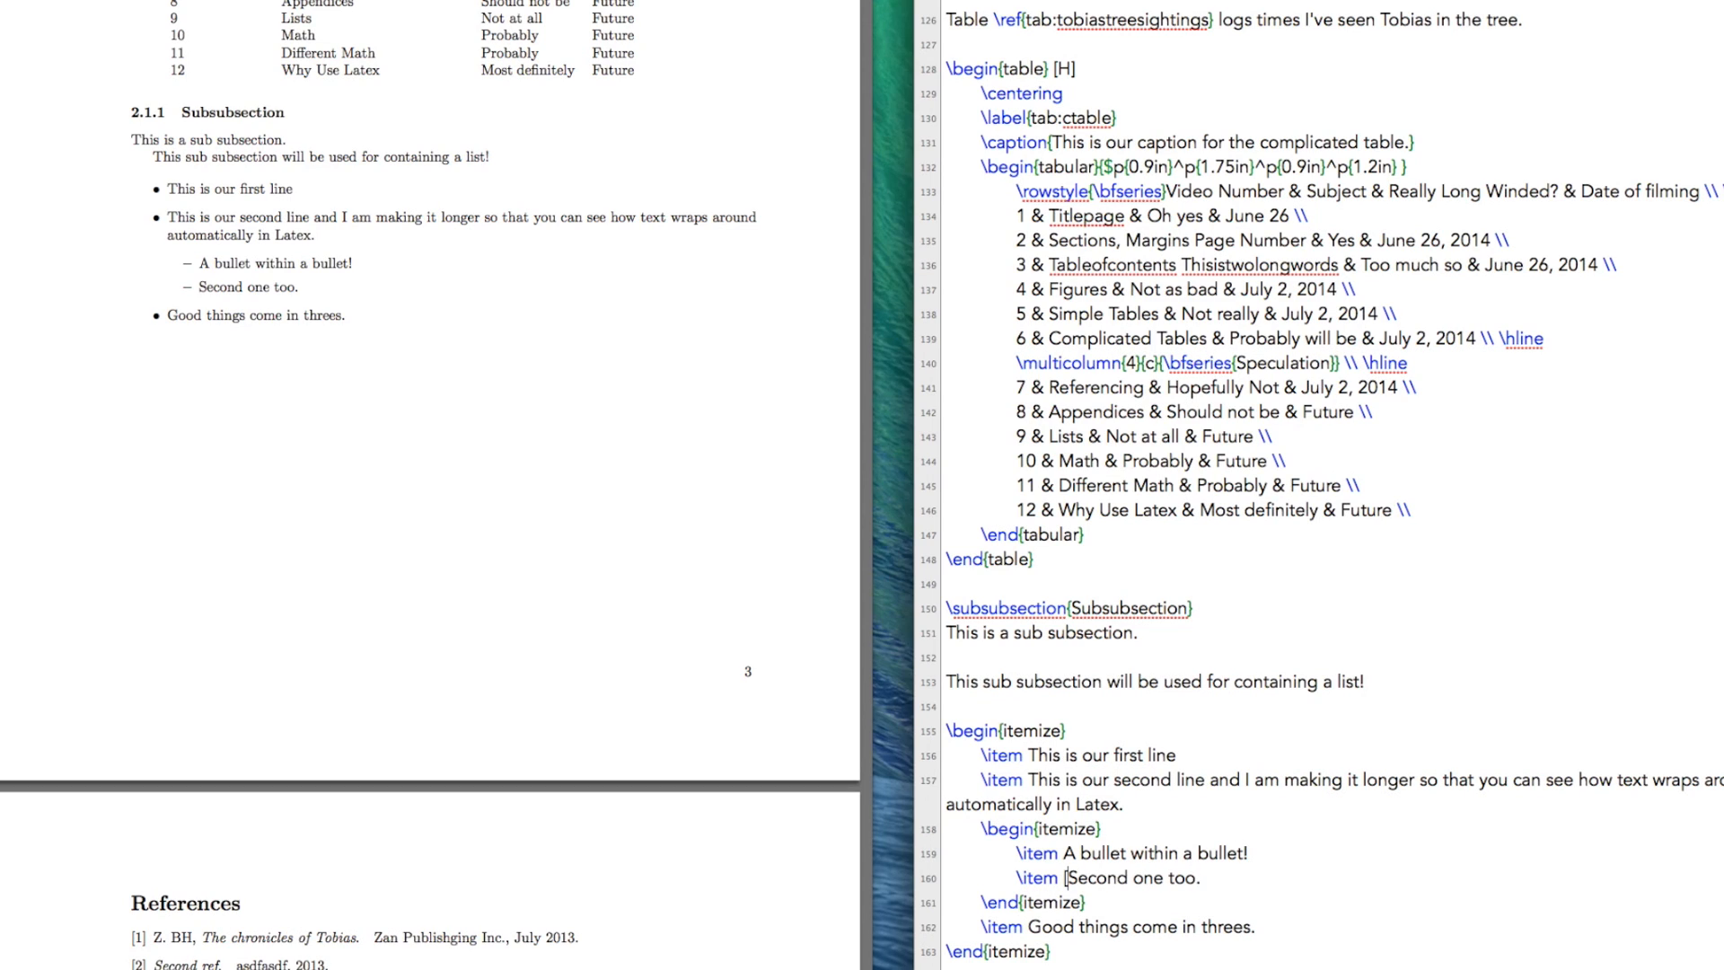
{"action": "type", "text": "itle"}
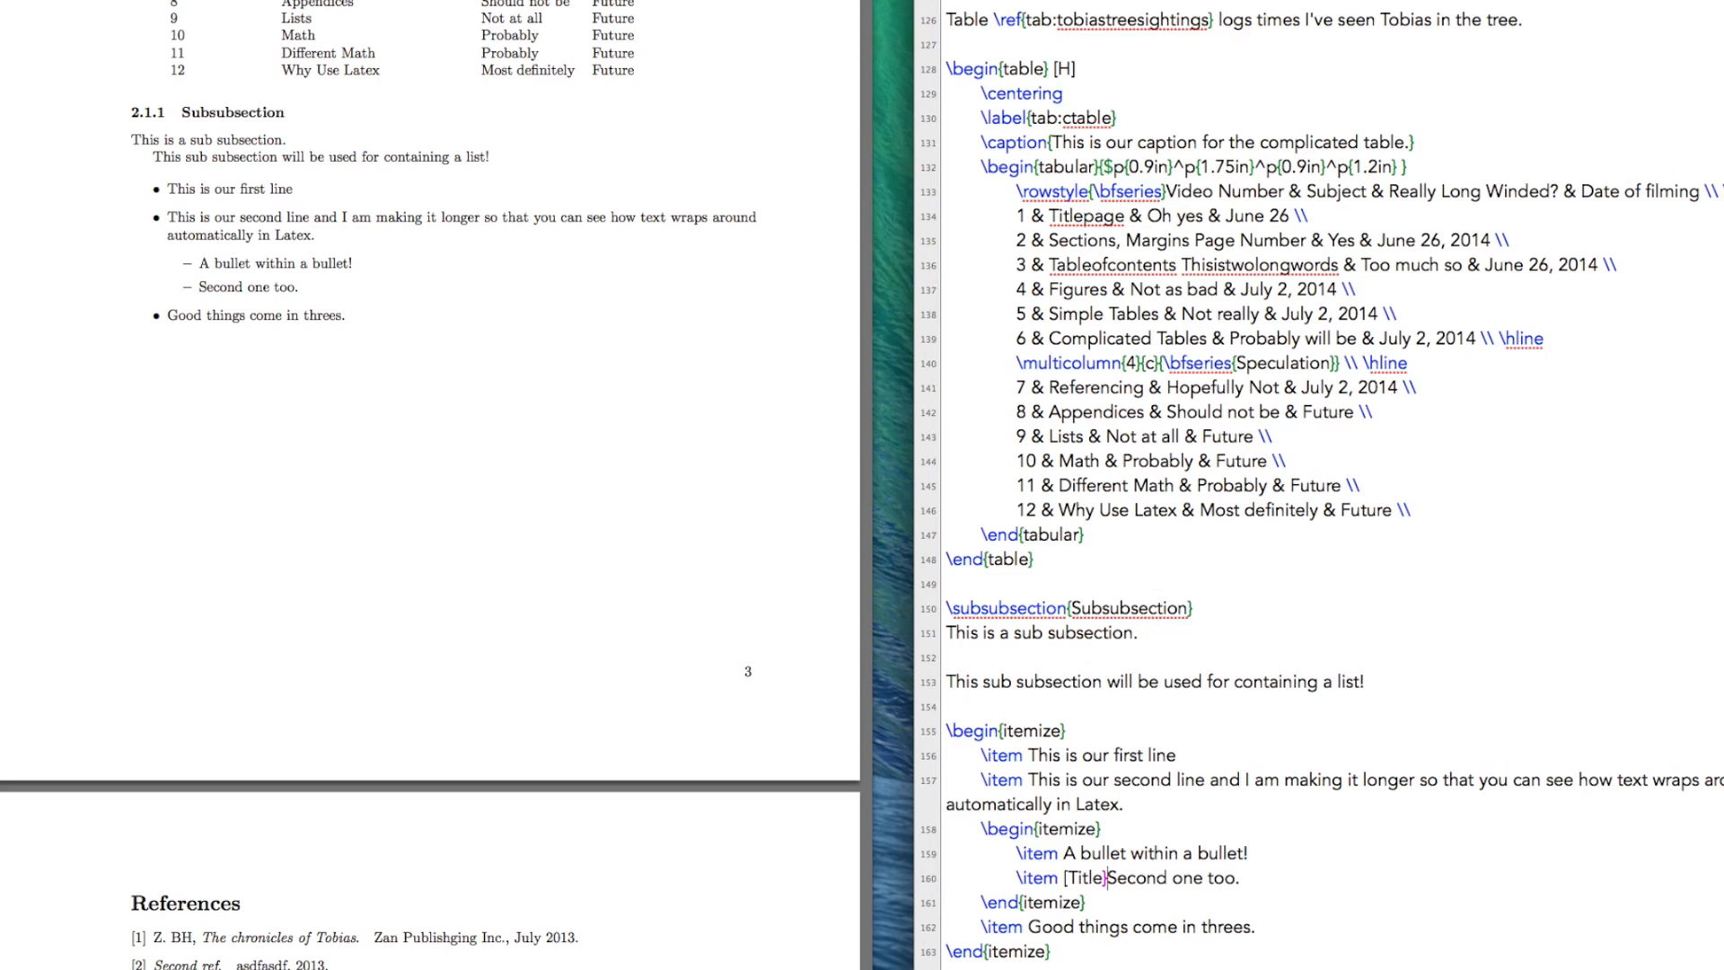
{"action": "type", "text": "]"}
{"action": "key", "text": "super+t"}
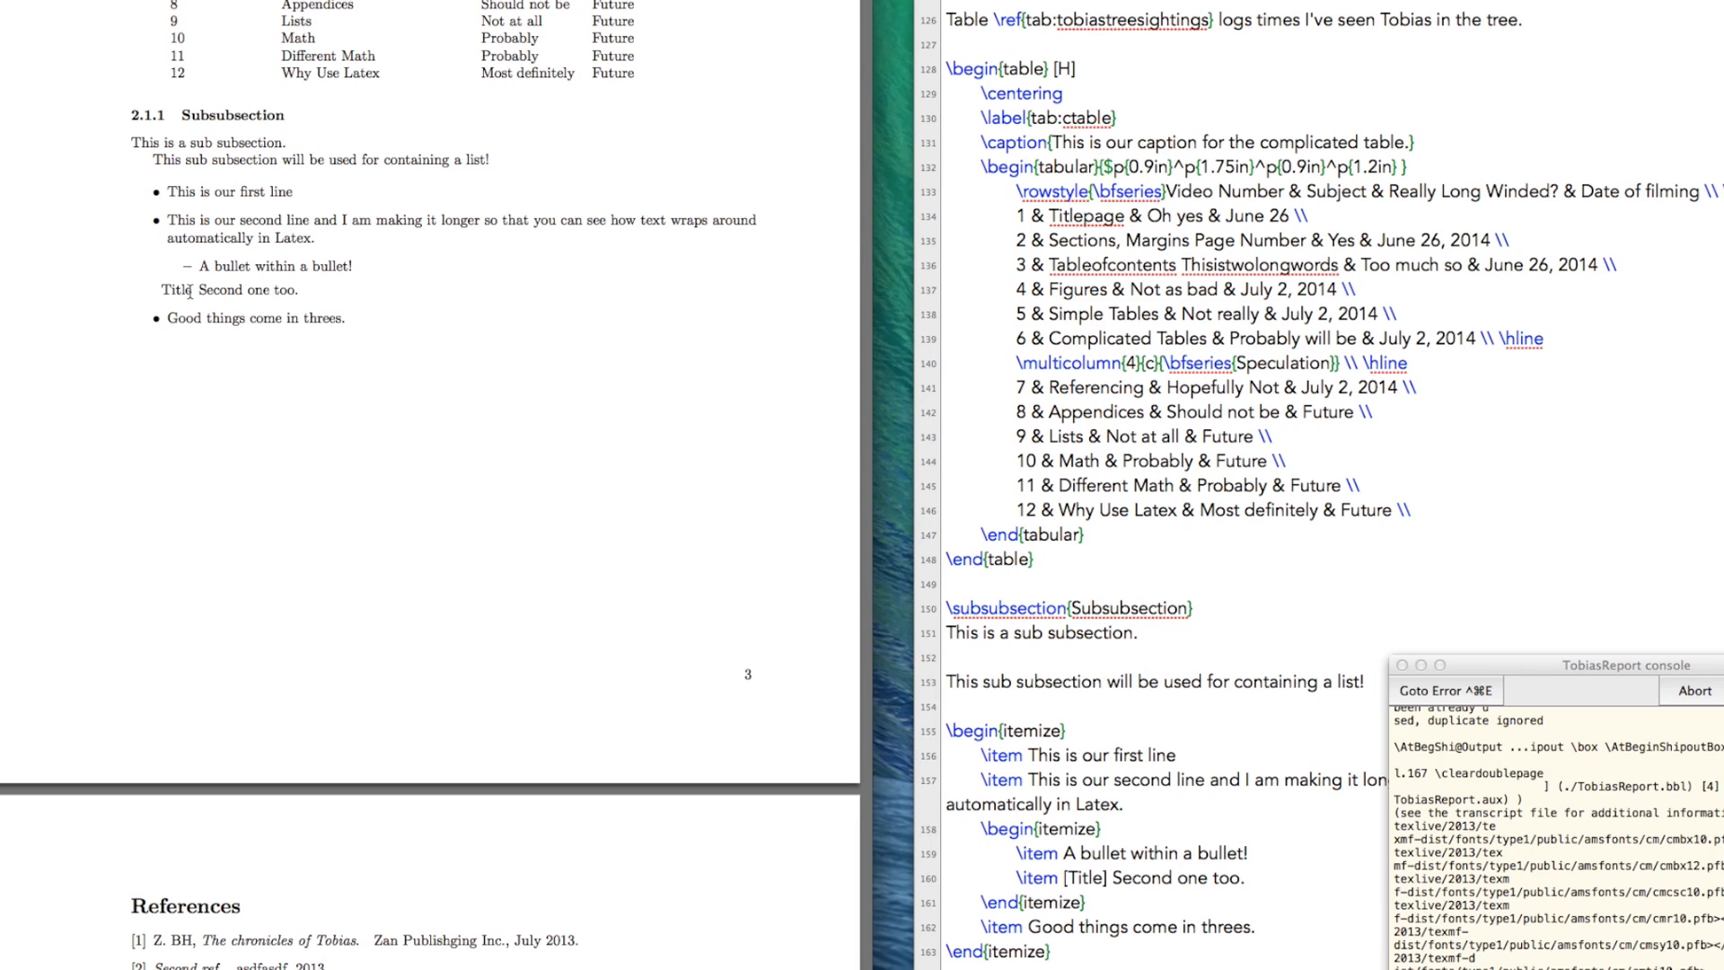
{"action": "left_click", "coordinate": [1104, 878]}
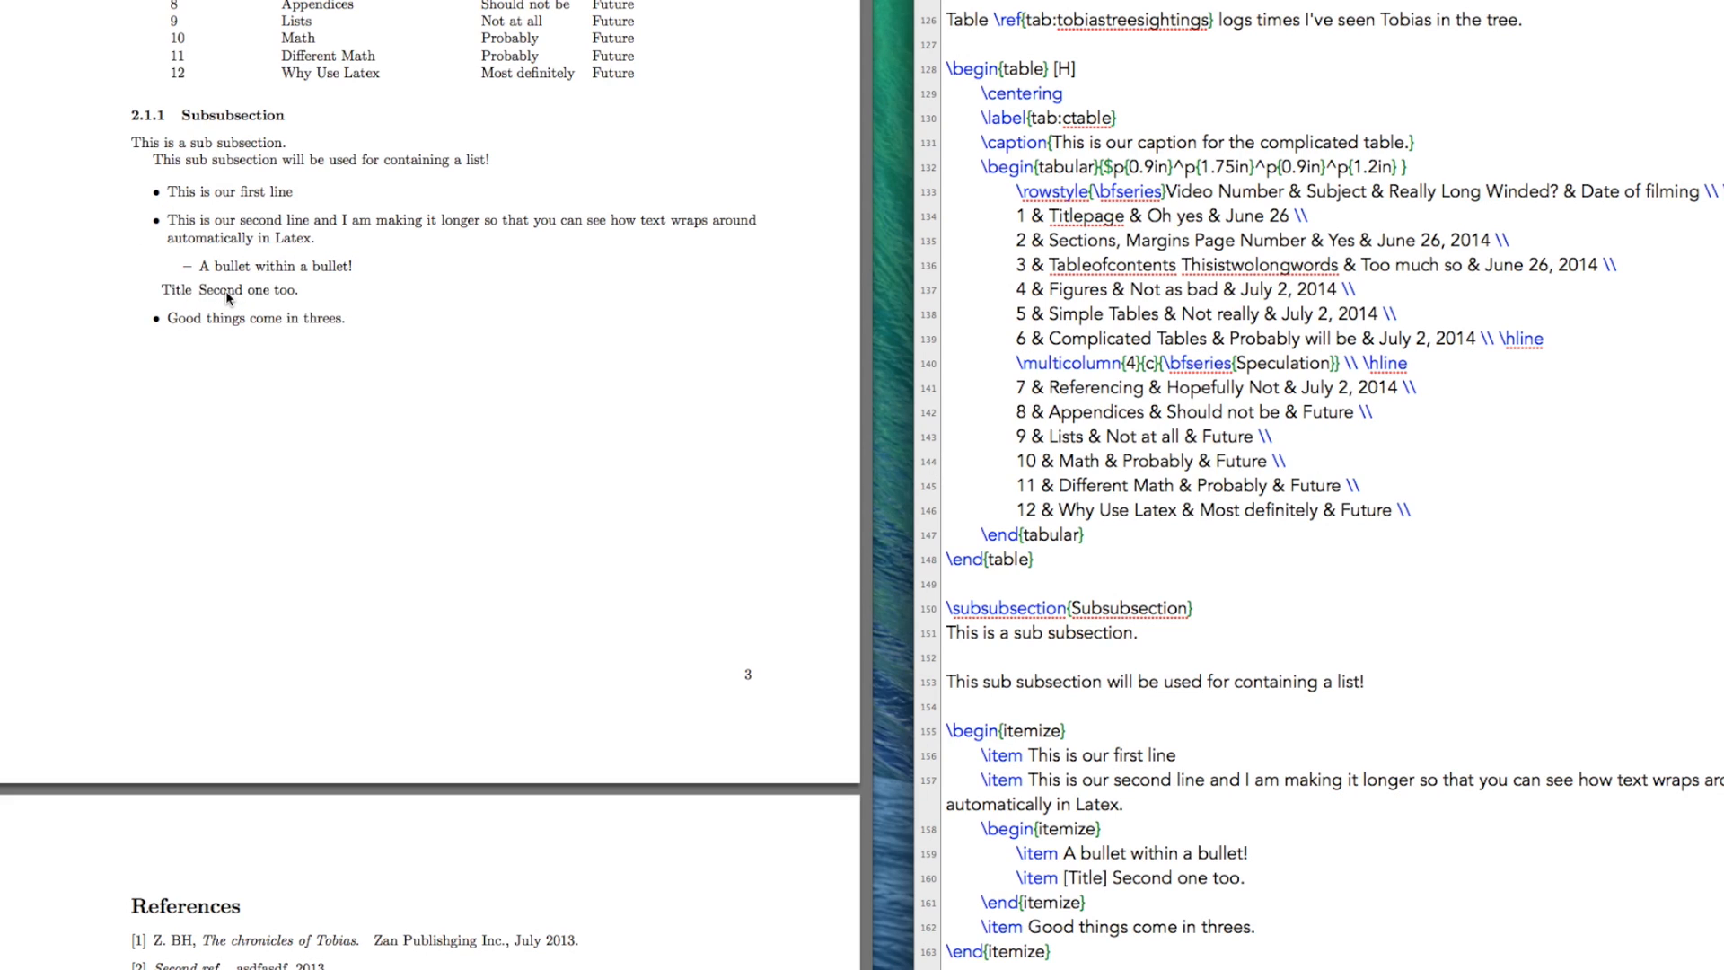
{"action": "left_click", "coordinate": [1270, 933]}
- Add \item[Title] and \item[This is a longer title] entries before the list end
{"action": "key", "text": "Return"}
{"action": "key", "text": "Return"}
{"action": "scroll", "coordinate": [1417, 645], "scroll_direction": "up", "scroll_amount": 5}
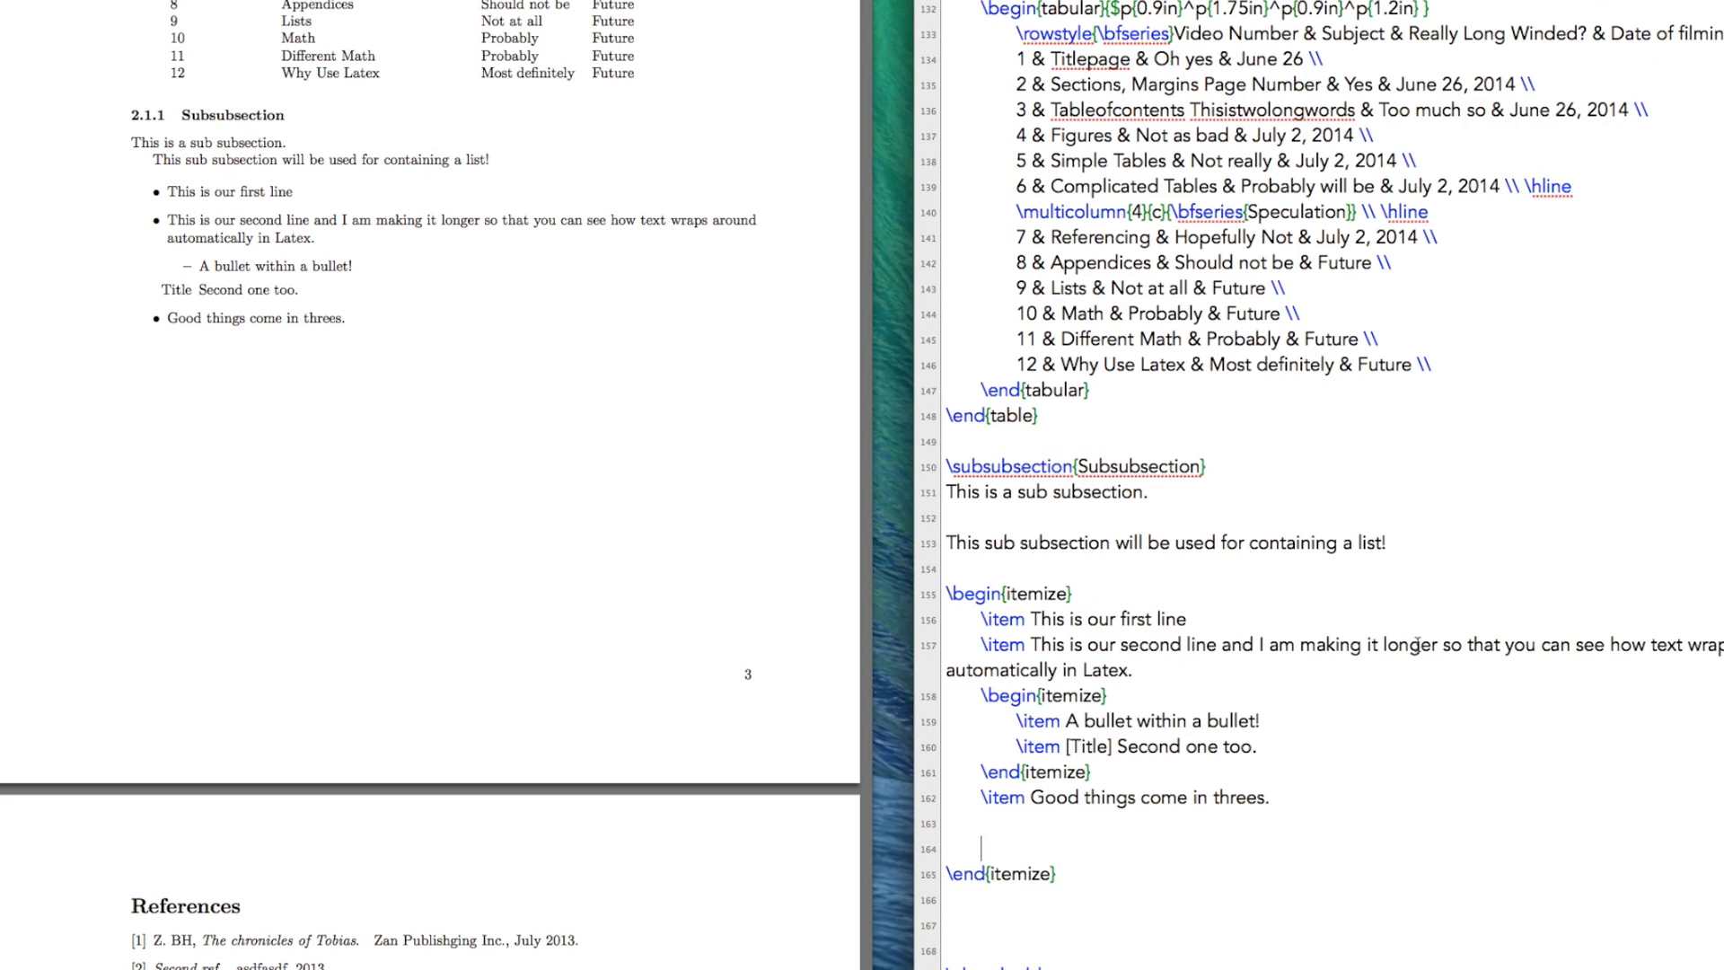
{"action": "scroll", "coordinate": [1418, 644], "scroll_direction": "up", "scroll_amount": 3}
{"action": "scroll", "coordinate": [1418, 644], "scroll_direction": "down", "scroll_amount": 5}
{"action": "key", "text": "super+plus"}
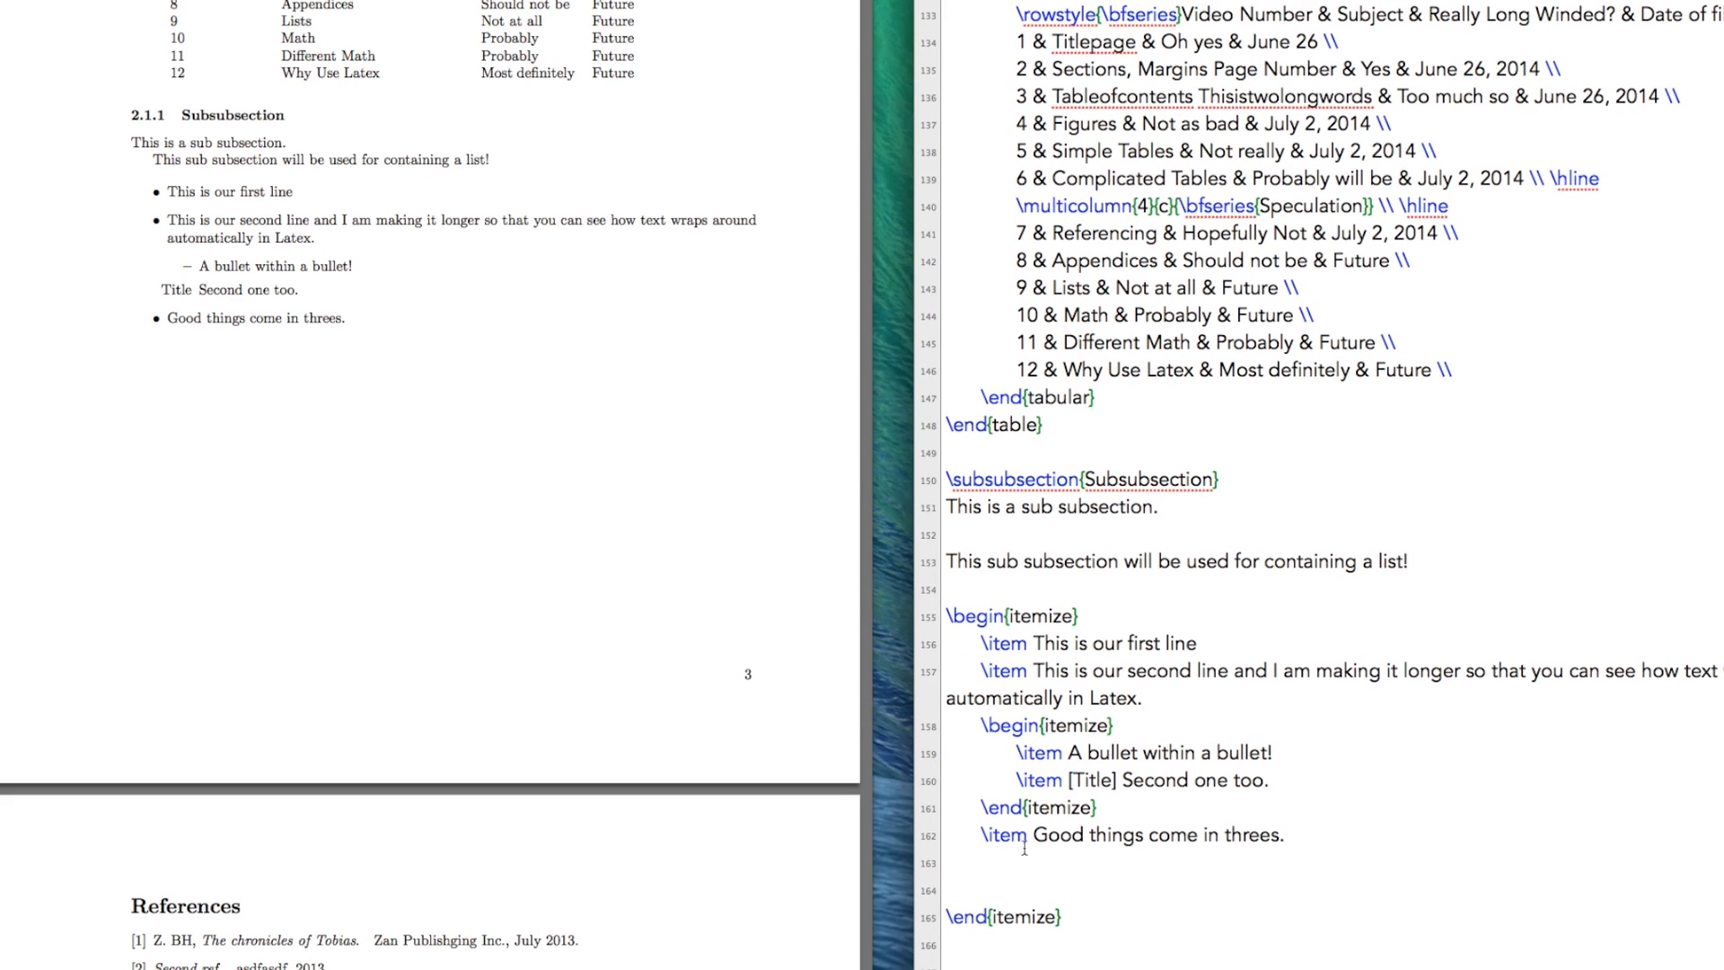
{"action": "left_click", "coordinate": [1014, 860]}
{"action": "type", "text": "\\item "}
{"action": "type", "text": "[Title] "}
{"action": "type", "text": "blah bal"}
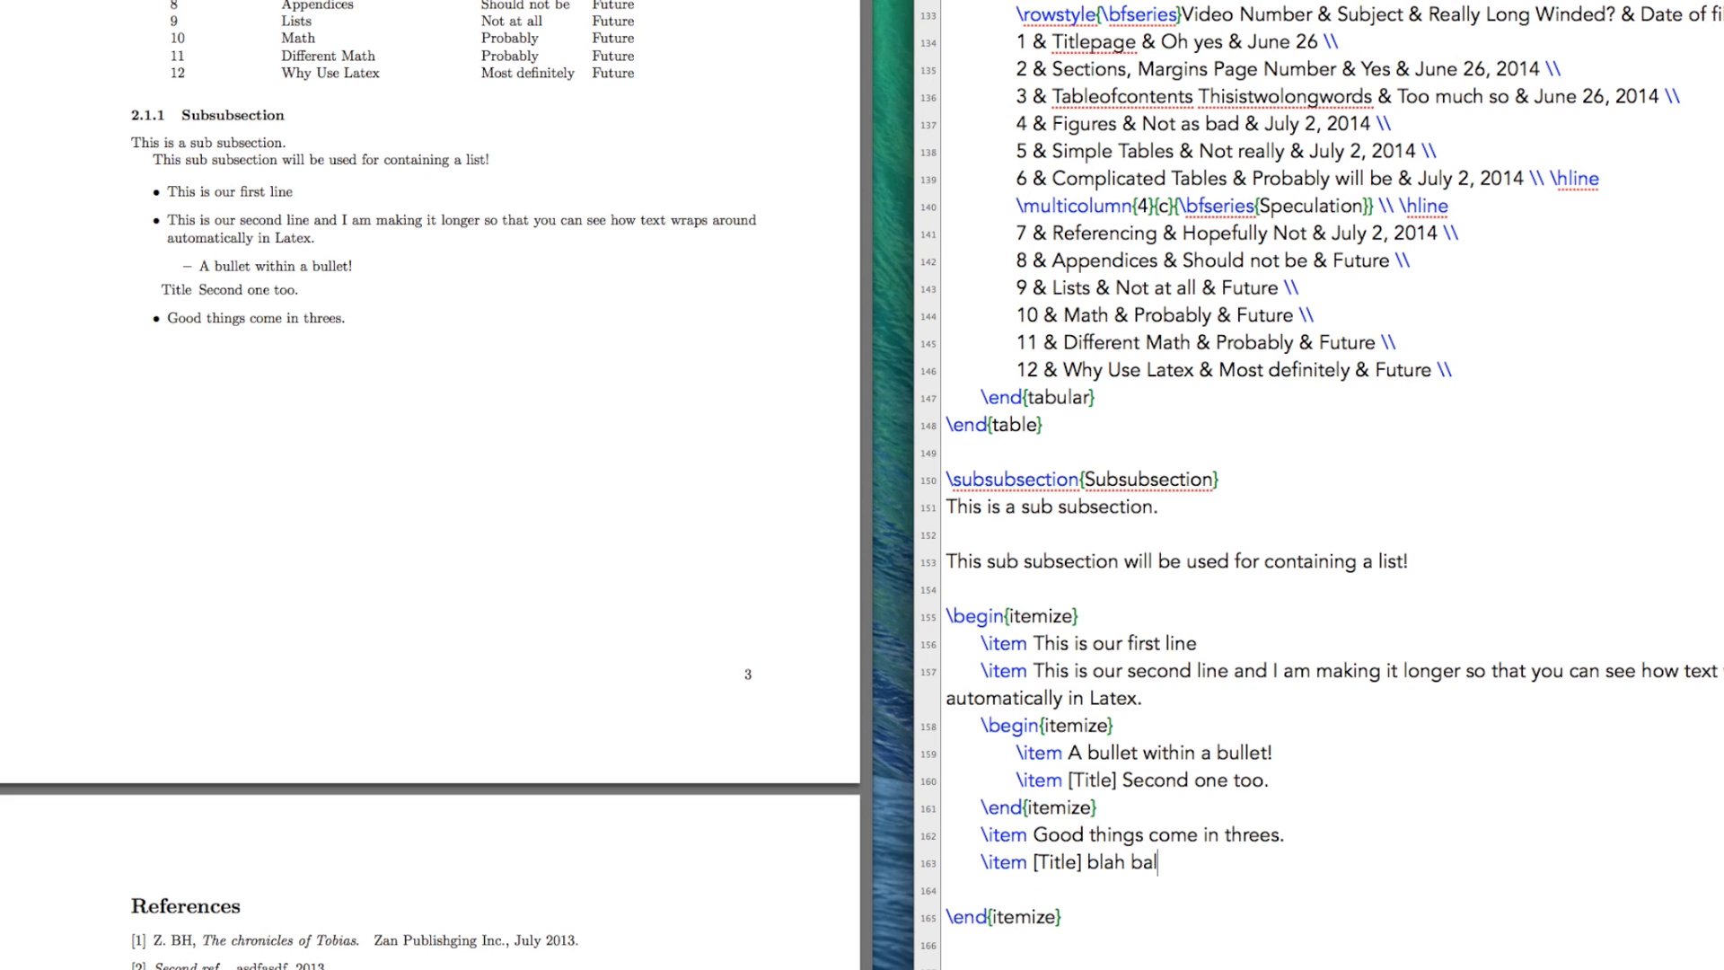
{"action": "type", "text": "h balh"}
{"action": "key", "text": "Return"}
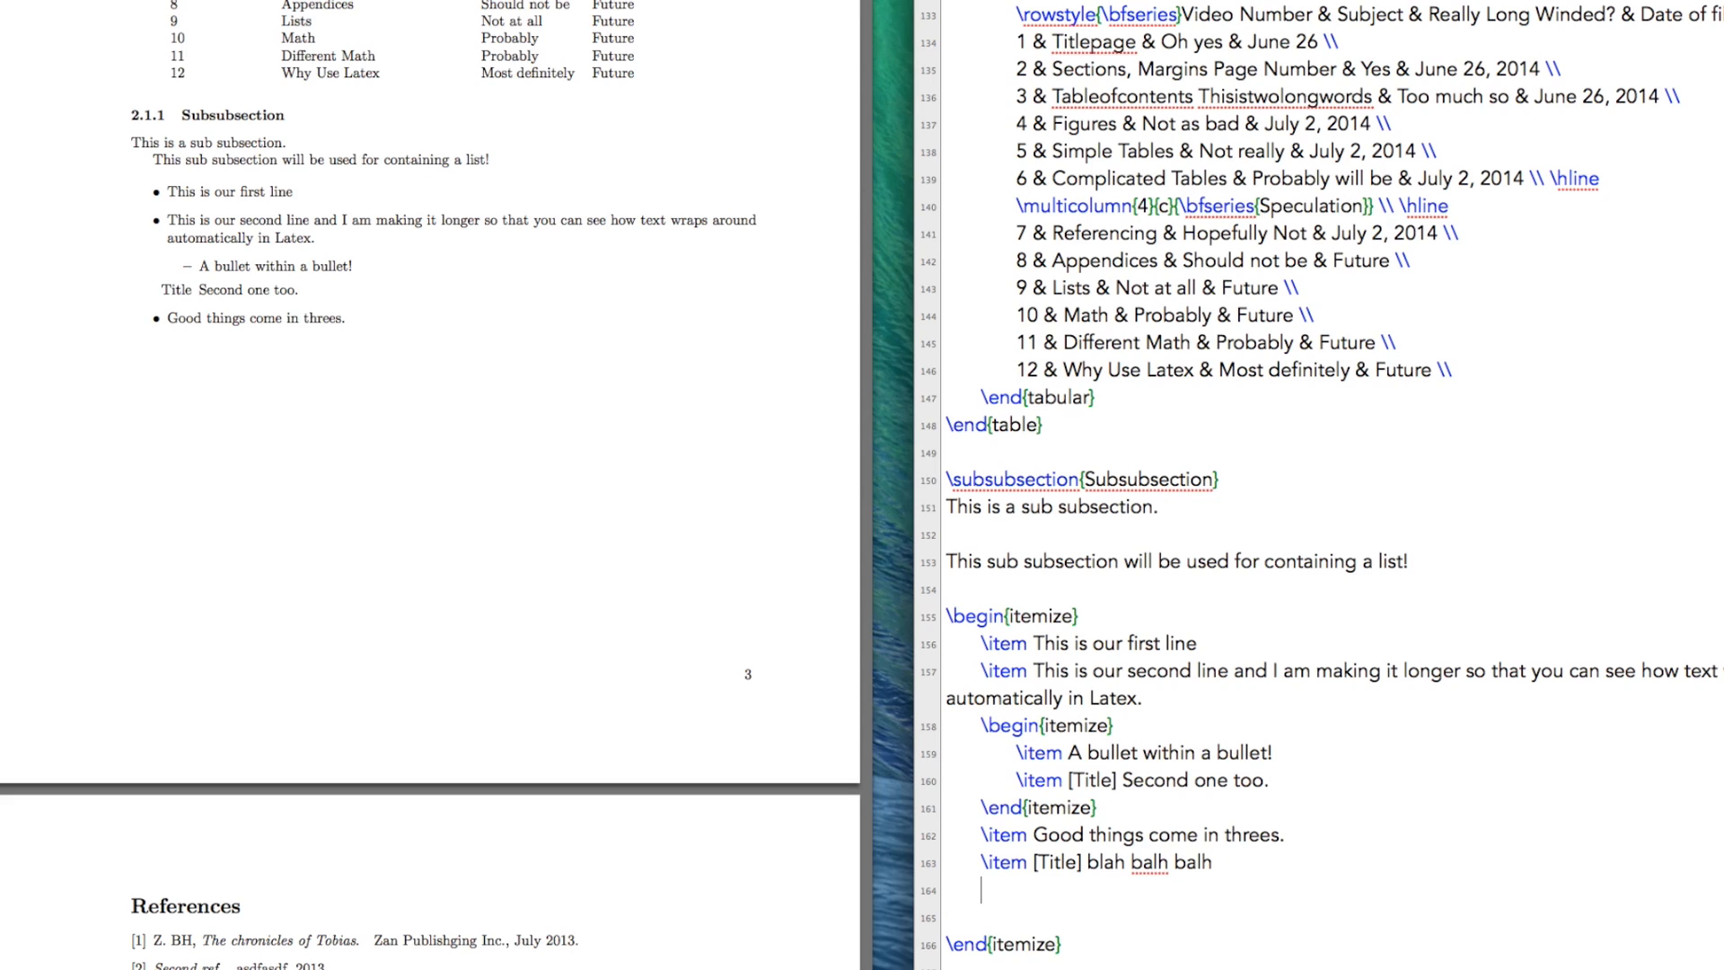
{"action": "type", "text": "\\item [This is a longer"}
{"action": "type", "text": " titl"}
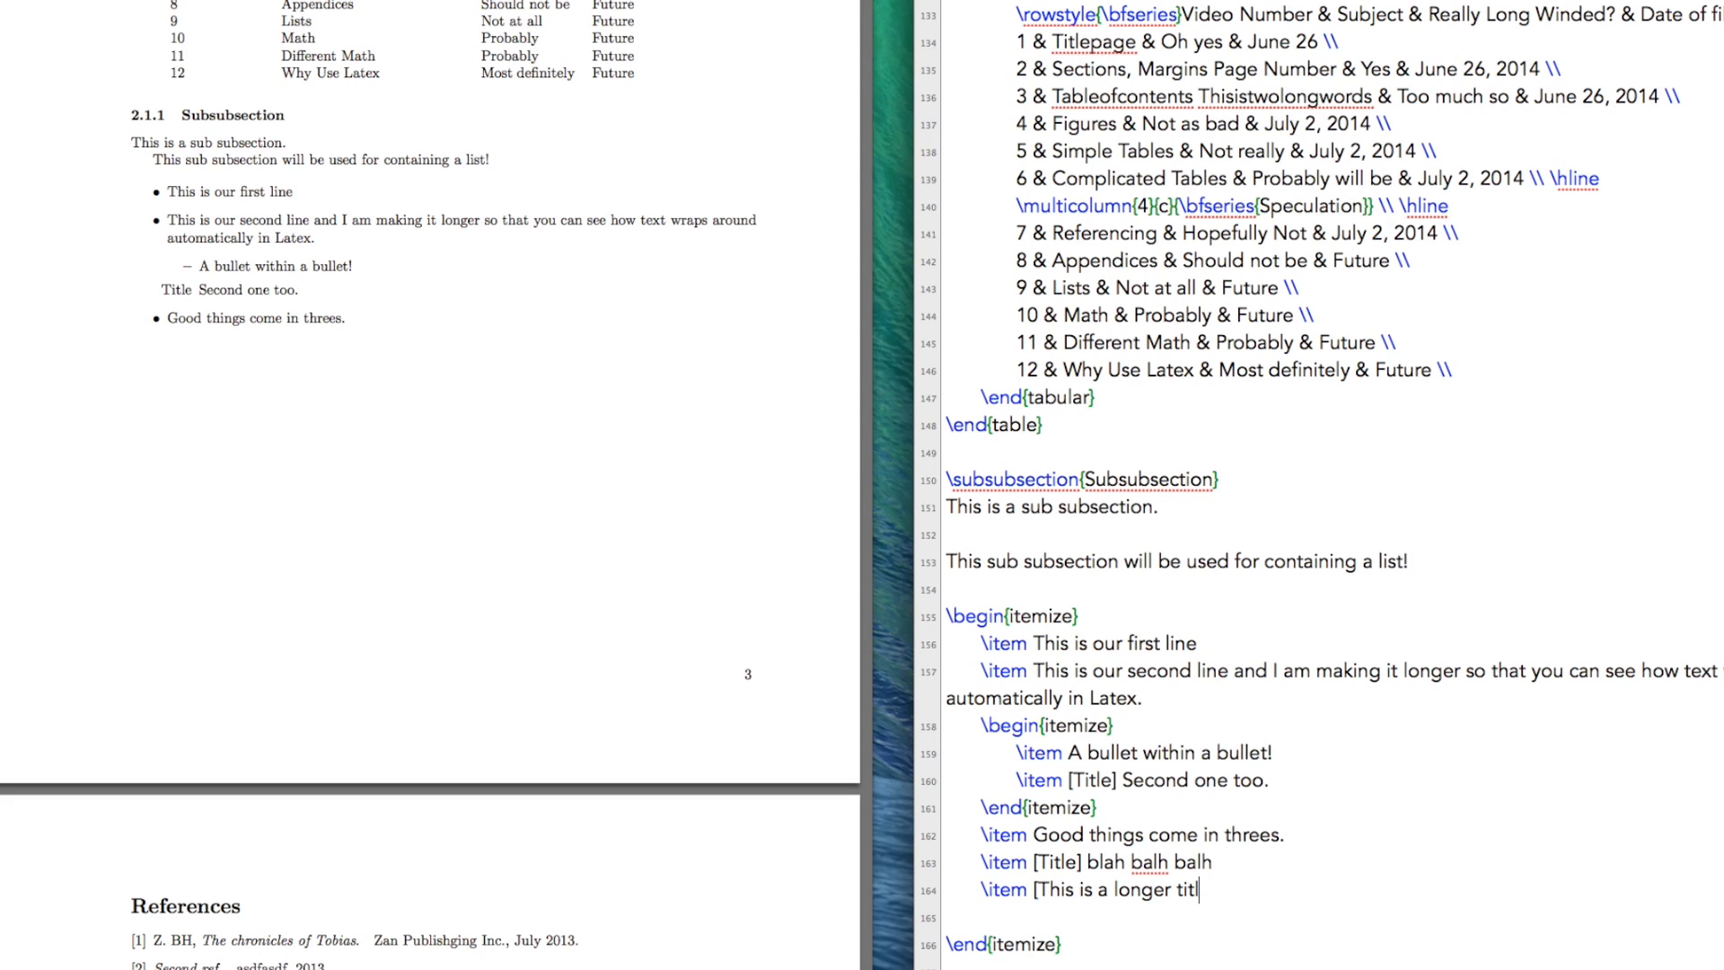
{"action": "type", "text": "e] blah blah blah "}
{"action": "type", "text": "blah"}
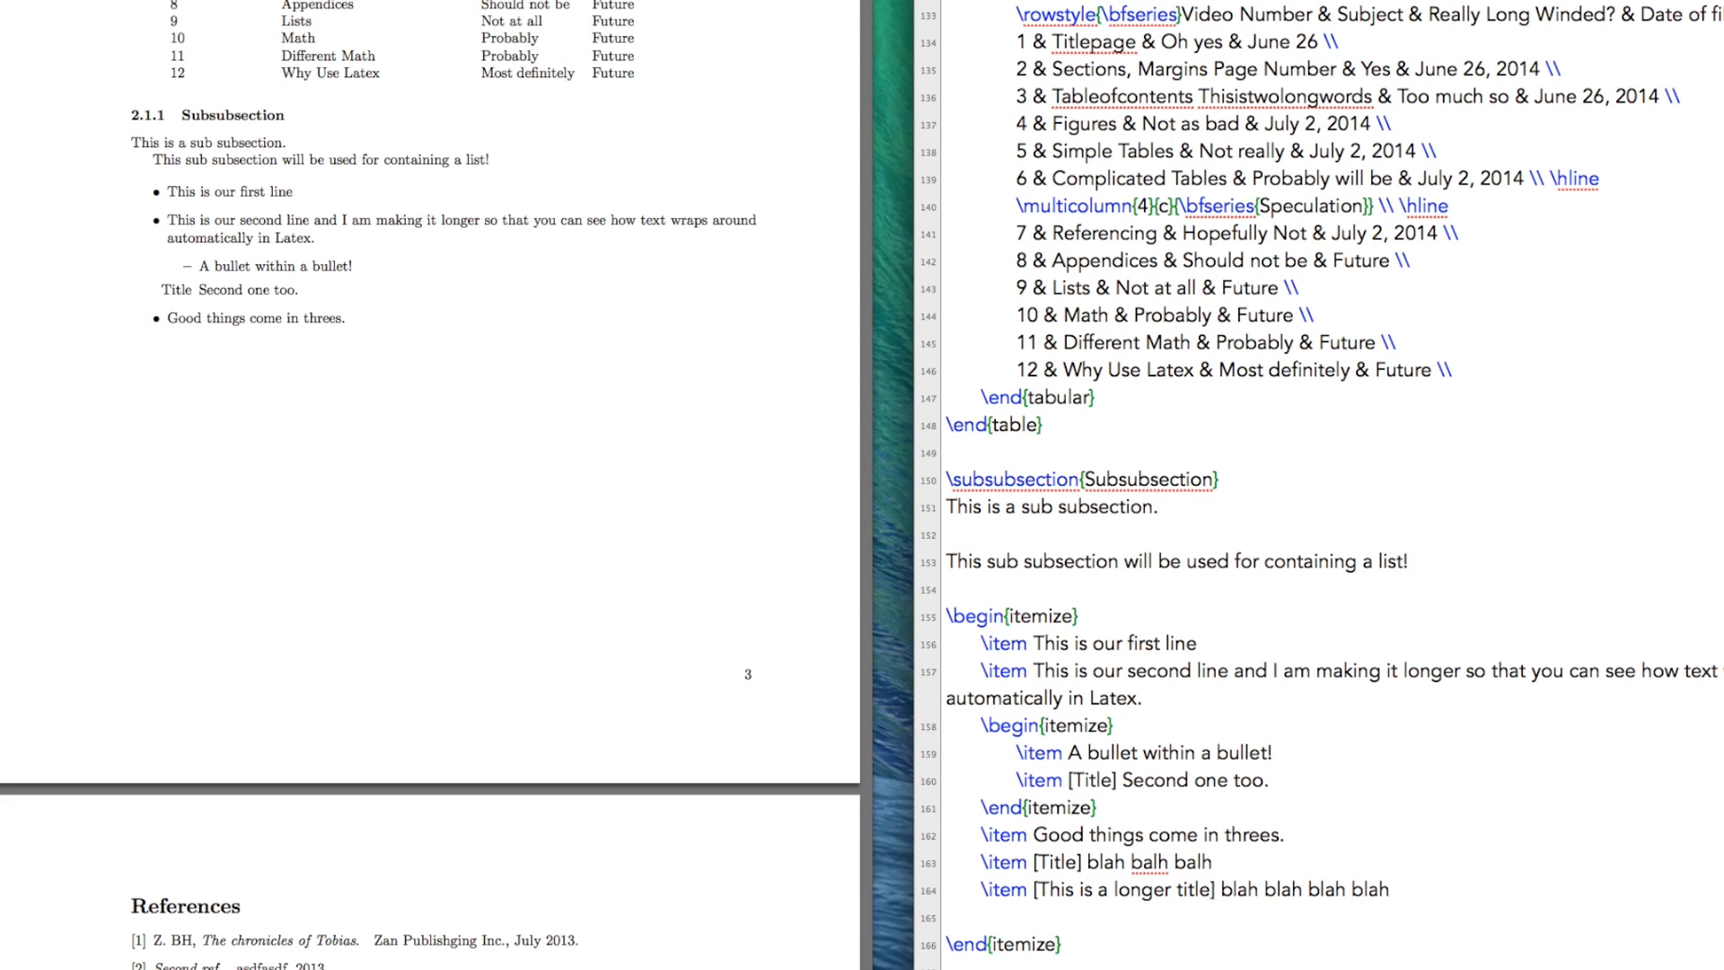
{"action": "type", "text": "!"}
- Typeset the report so the two custom-labelled items appear in the preview
{"action": "key", "text": "super+t"}
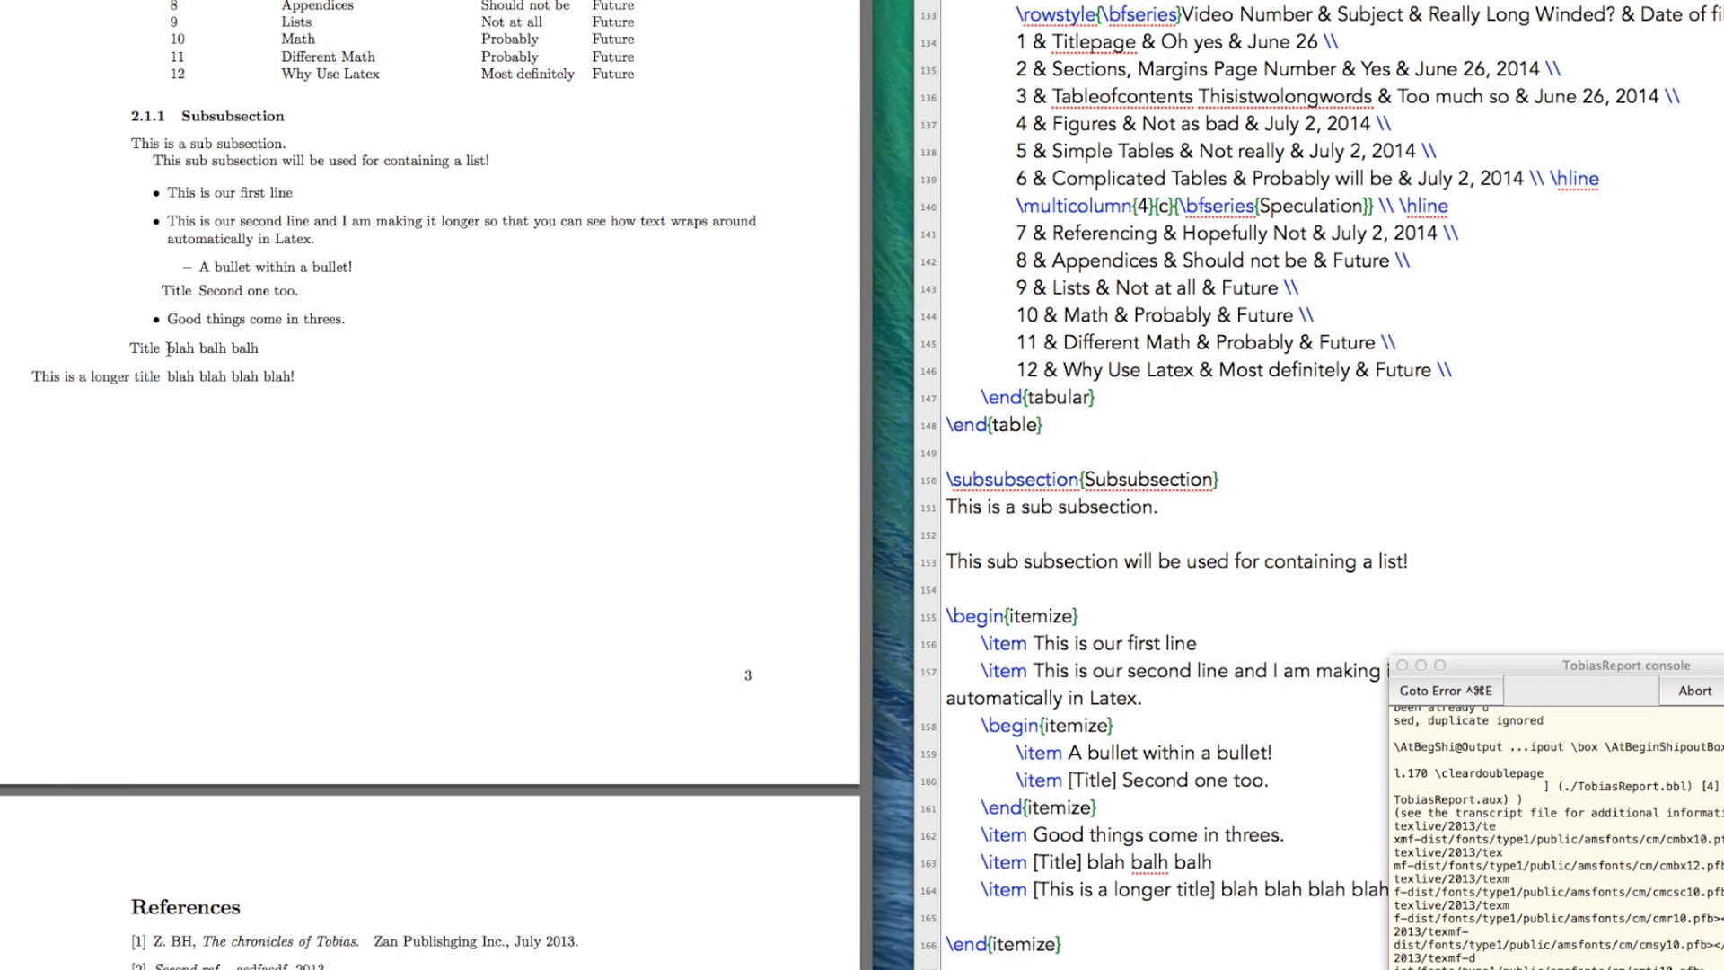
{"action": "left_click_drag", "start_coordinate": [167, 347], "coordinate": [296, 379]}
{"action": "left_click", "coordinate": [134, 374]}
- Nest an enumerate with items "Some people" and "Like lists with numbers instead." inside the bullets and typeset
{"action": "left_click", "coordinate": [1161, 816]}
{"action": "scroll", "coordinate": [1162, 808], "scroll_direction": "down", "scroll_amount": 4}
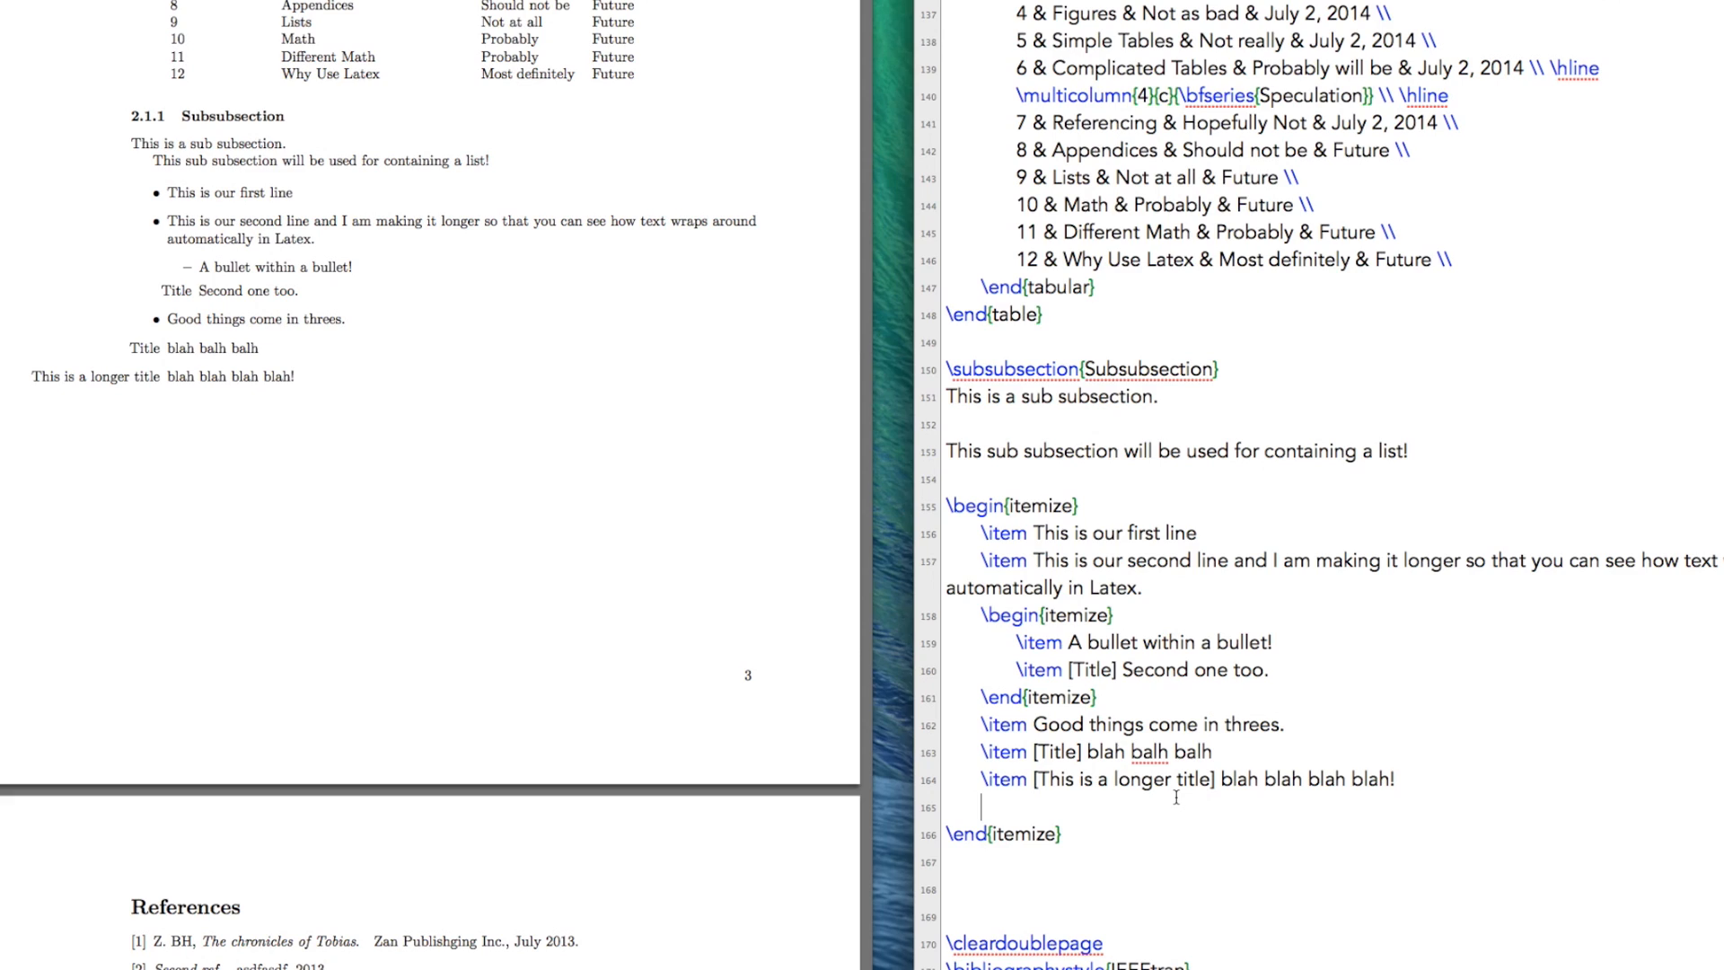
{"action": "type", "text": "\\begin{"}
{"action": "type", "text": "enumera"}
{"action": "type", "text": "te}"}
{"action": "key", "text": "Return"}
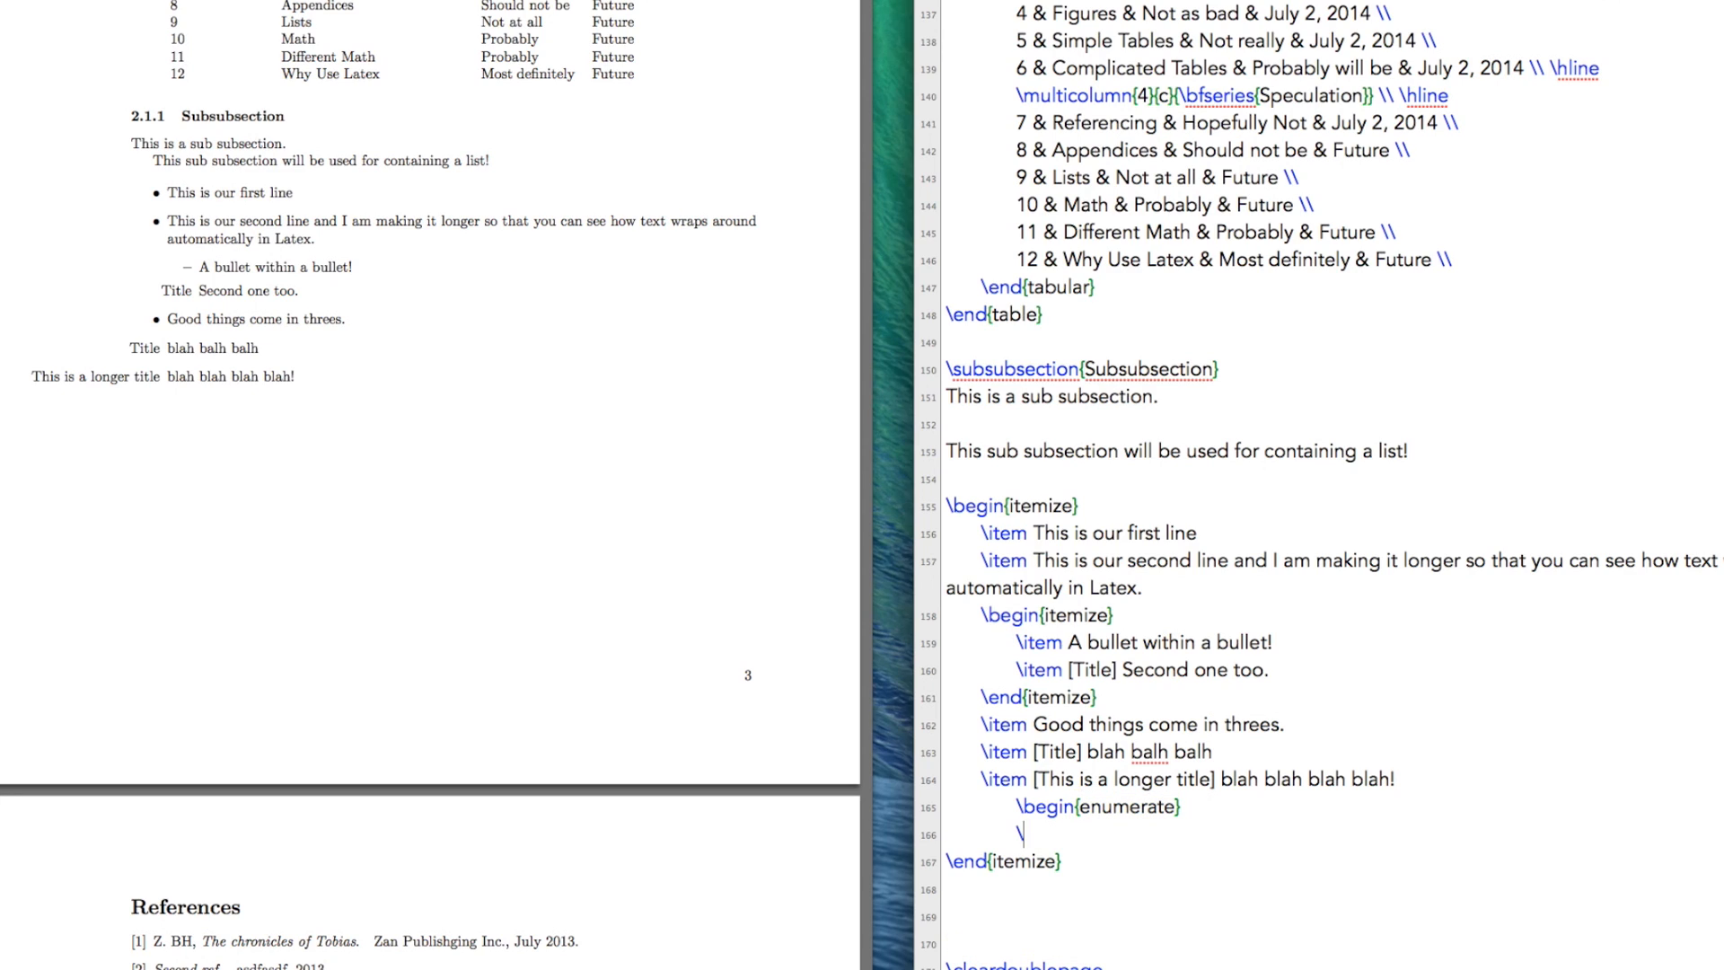
{"action": "type", "text": "\\end{enumerate"}
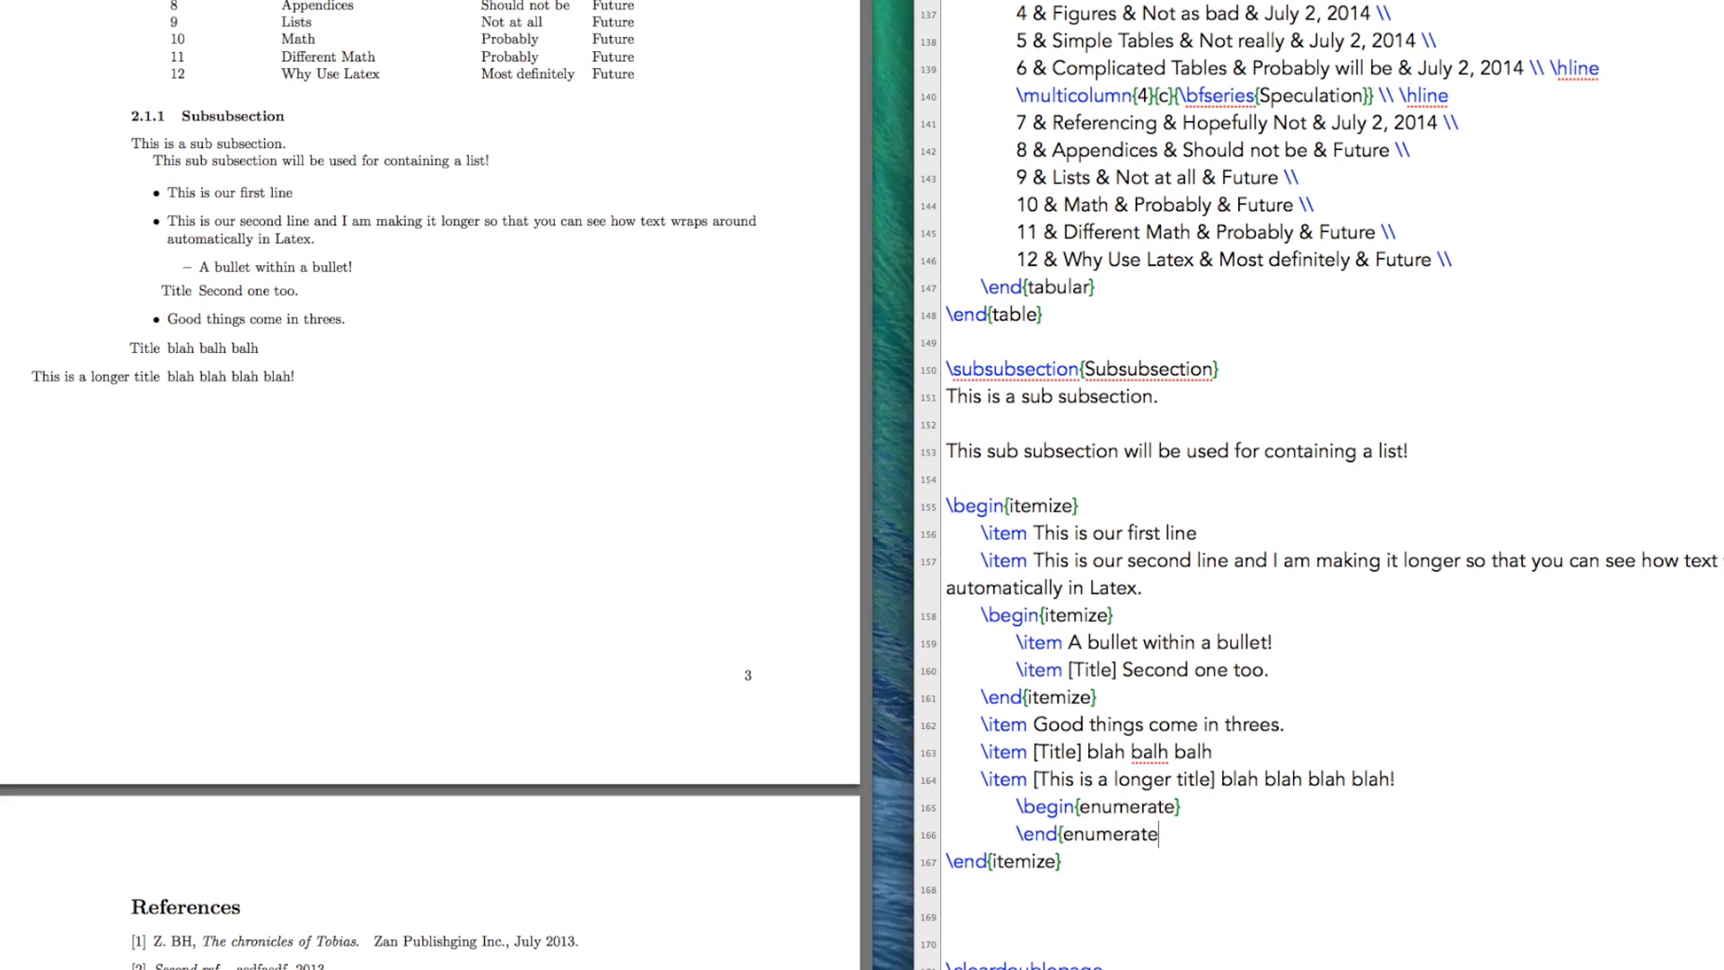
{"action": "type", "text": "}"}
{"action": "key", "text": "Up"}
{"action": "key", "text": "End"}
{"action": "key", "text": "Return"}
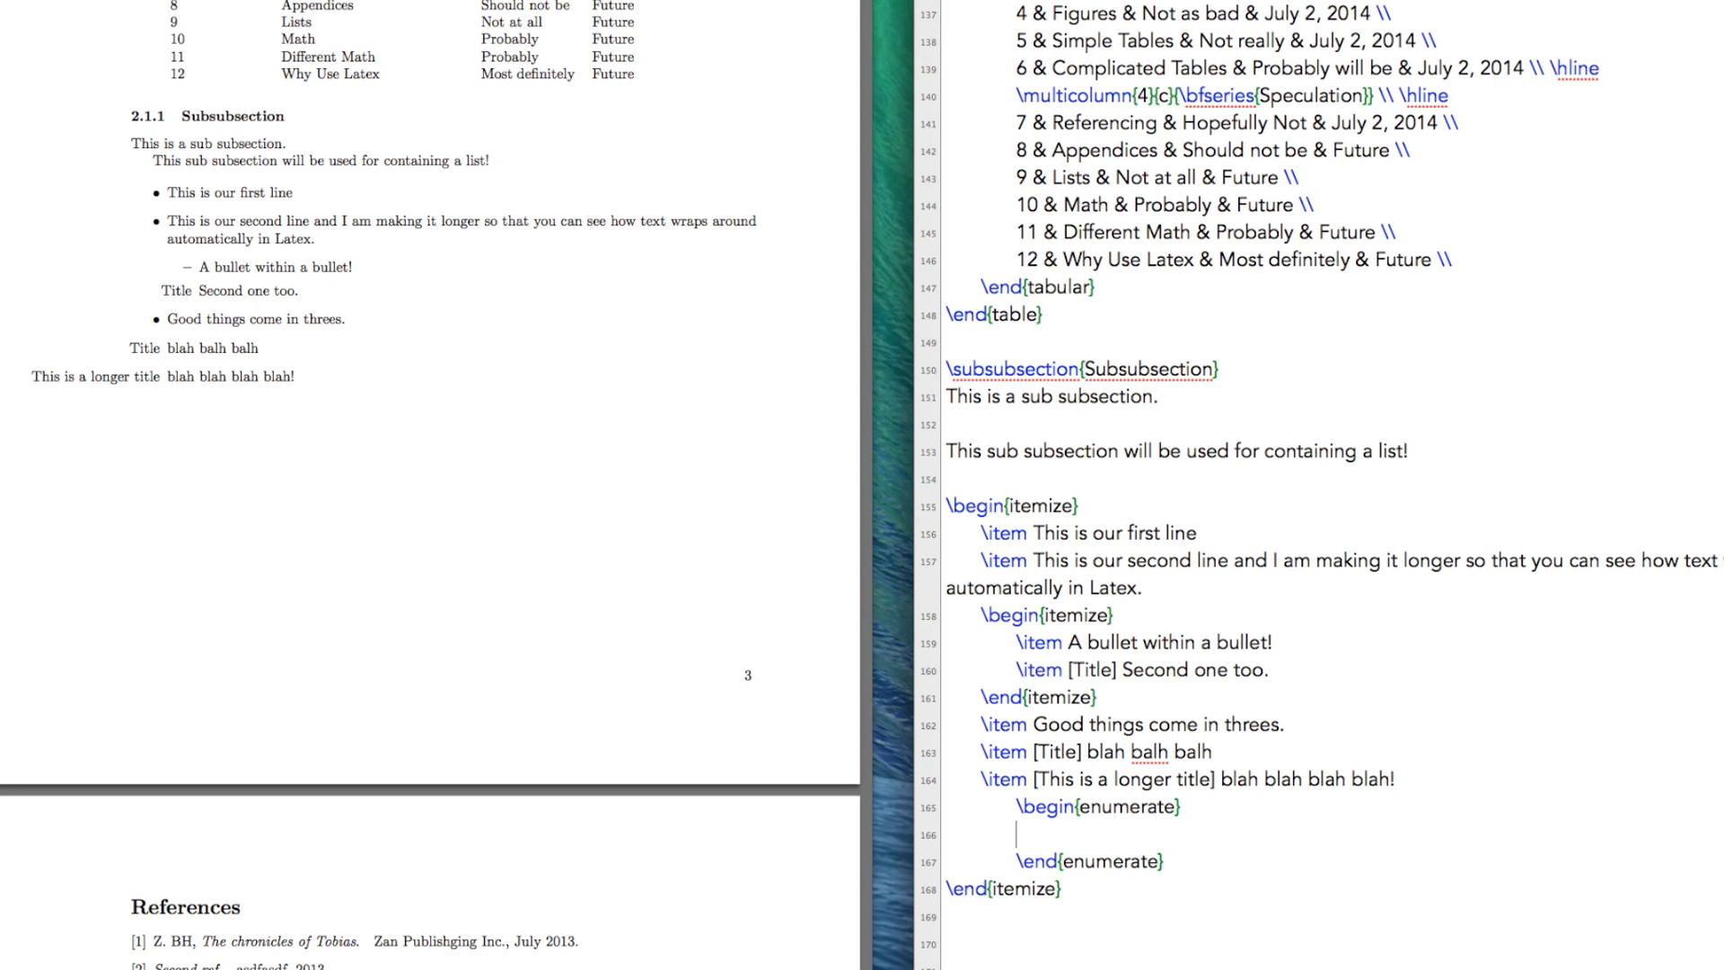
{"action": "type", "text": "\\item This is"}
{"action": "key", "text": "BackSpace"}
{"action": "key", "text": "BackSpace"}
{"action": "key", "text": "BackSpace"}
{"action": "key", "text": "BackSpace"}
{"action": "key", "text": "BackSpace"}
{"action": "key", "text": "BackSpace"}
{"action": "key", "text": "BackSpace"}
{"action": "type", "text": "S"}
{"action": "type", "text": "ome people"}
{"action": "key", "text": "Return"}
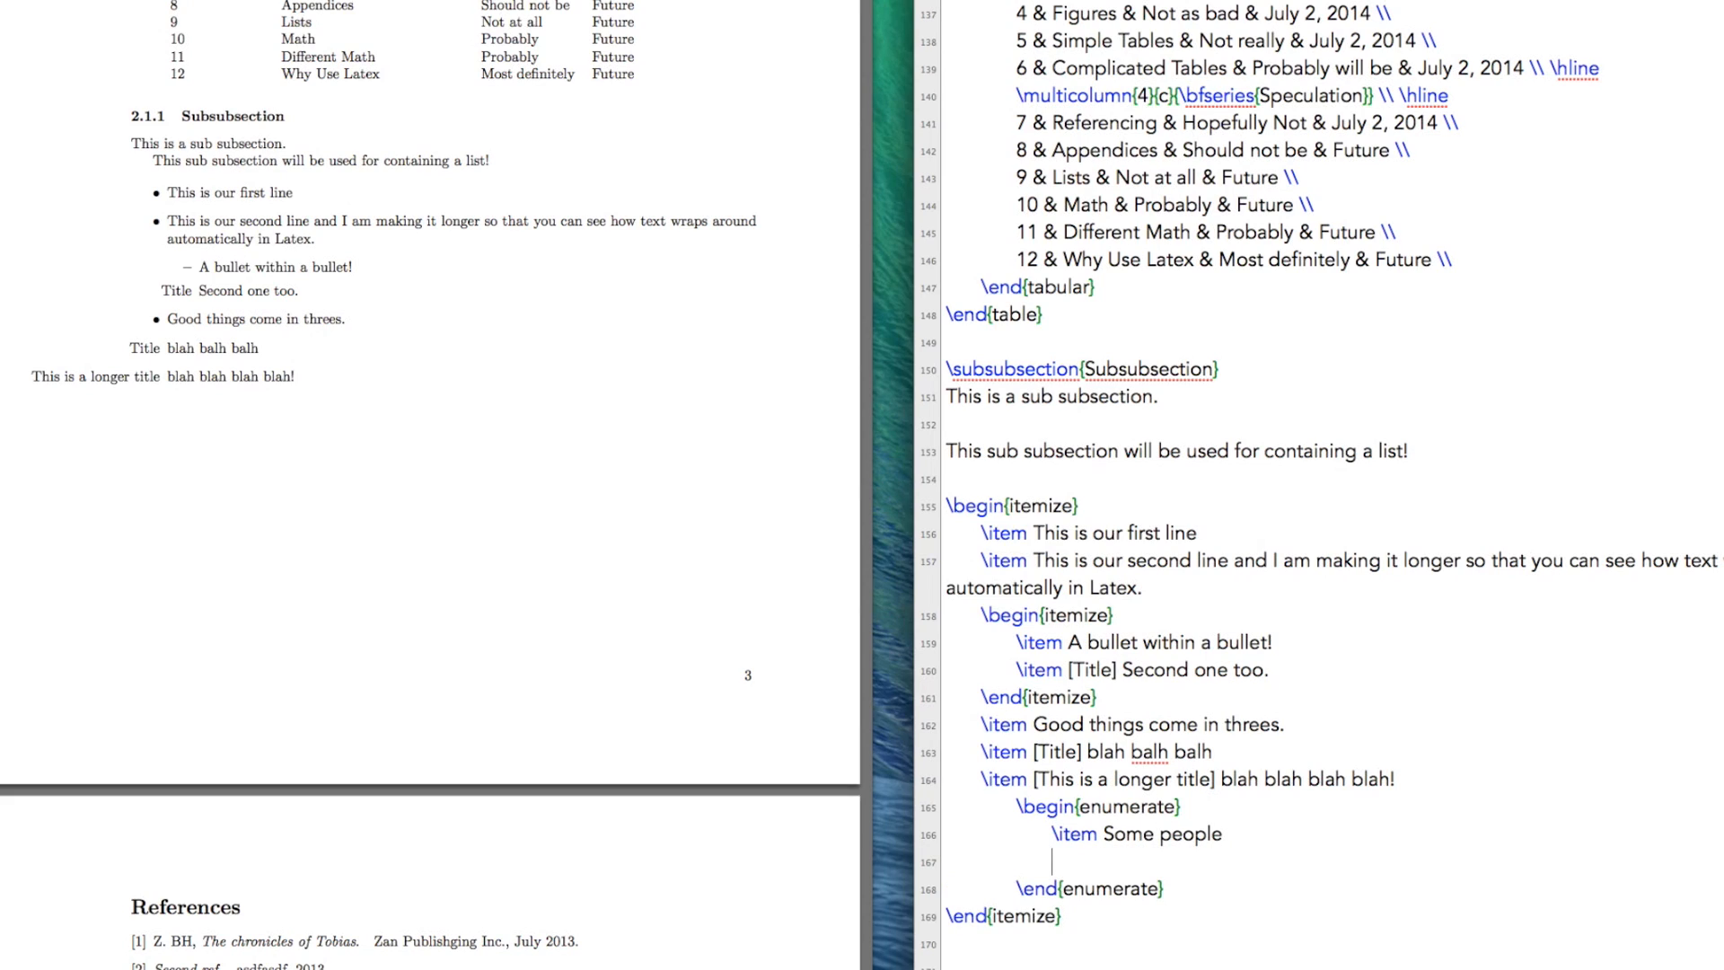
{"action": "type", "text": "\\item Like "}
{"action": "type", "text": "lists with numb"}
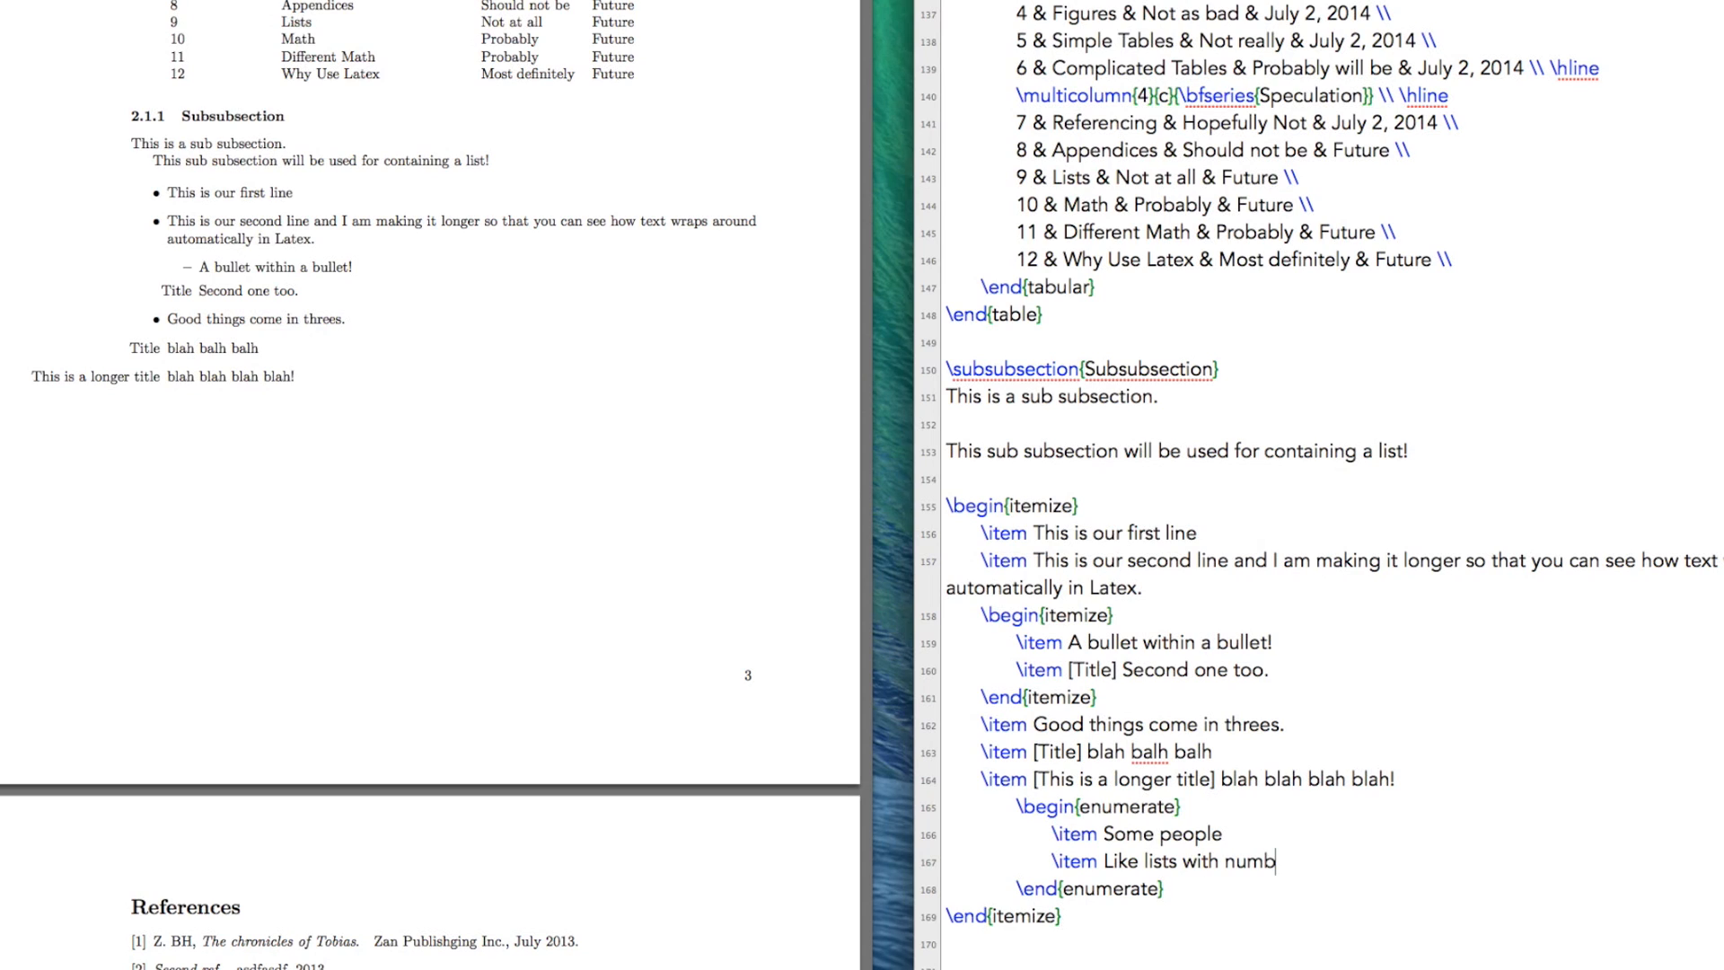
{"action": "type", "text": "ers instead."}
{"action": "key", "text": "super+t"}
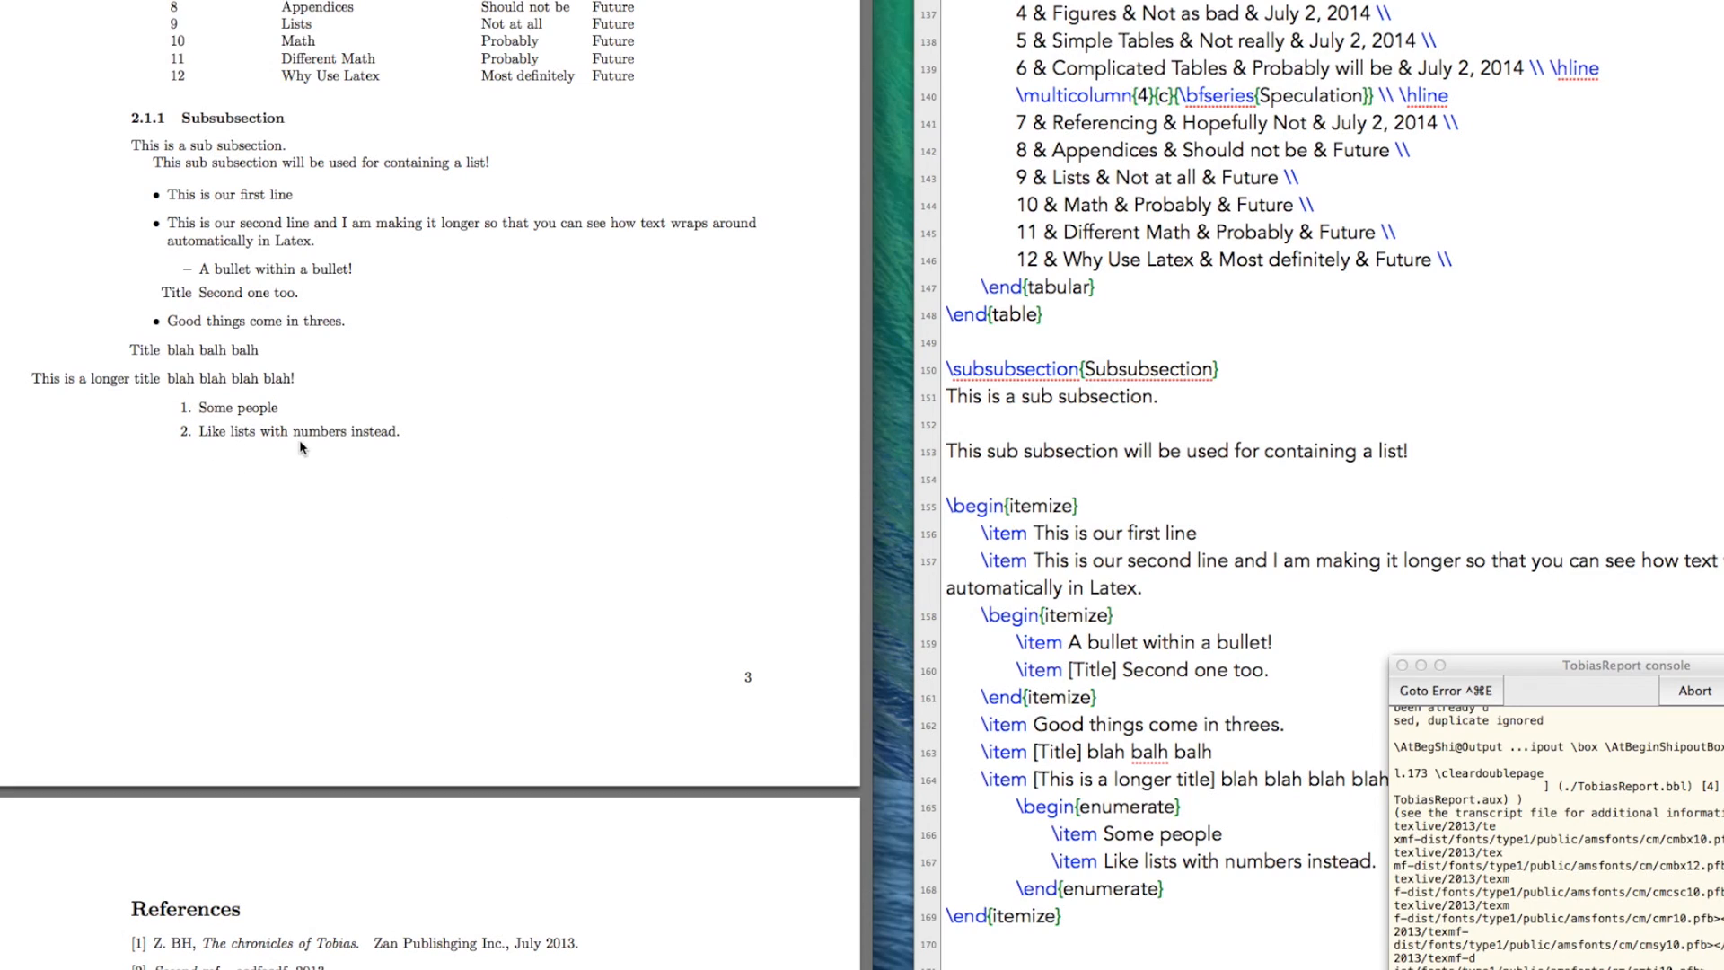
- Add a third-level itemize with "Must go deeper..." under "A bullet within a bullet!" and typeset
{"action": "left_click", "coordinate": [1219, 641]}
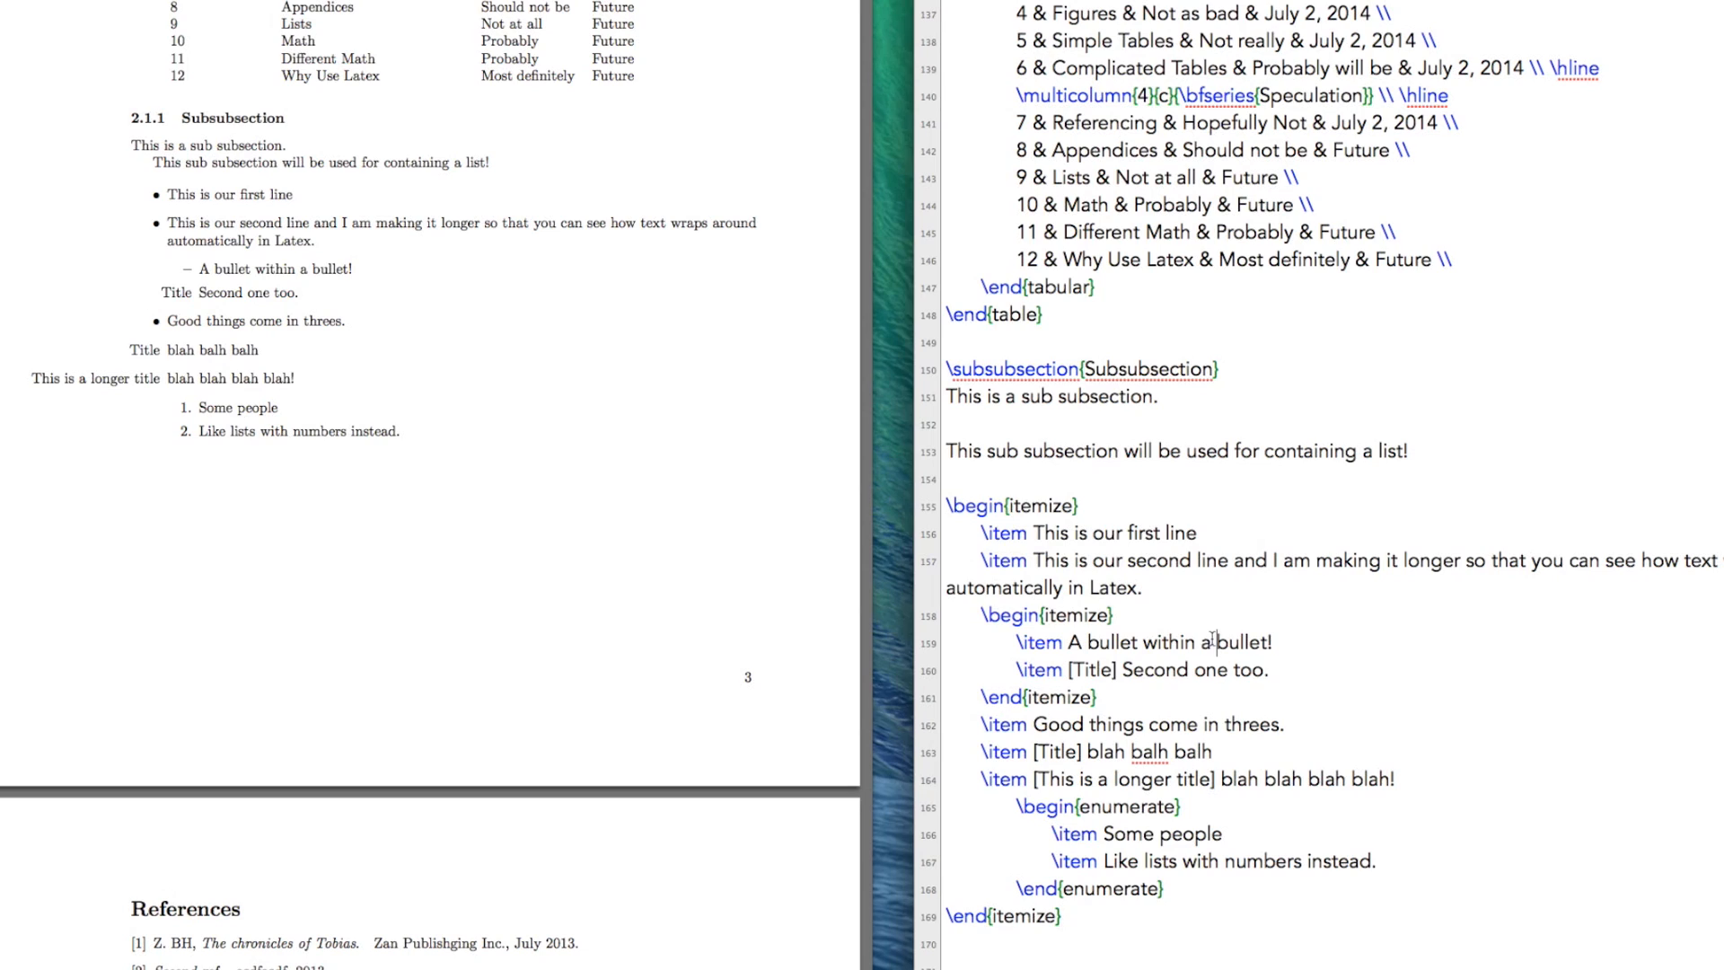
{"action": "left_click", "coordinate": [1320, 636]}
{"action": "key", "text": "Return"}
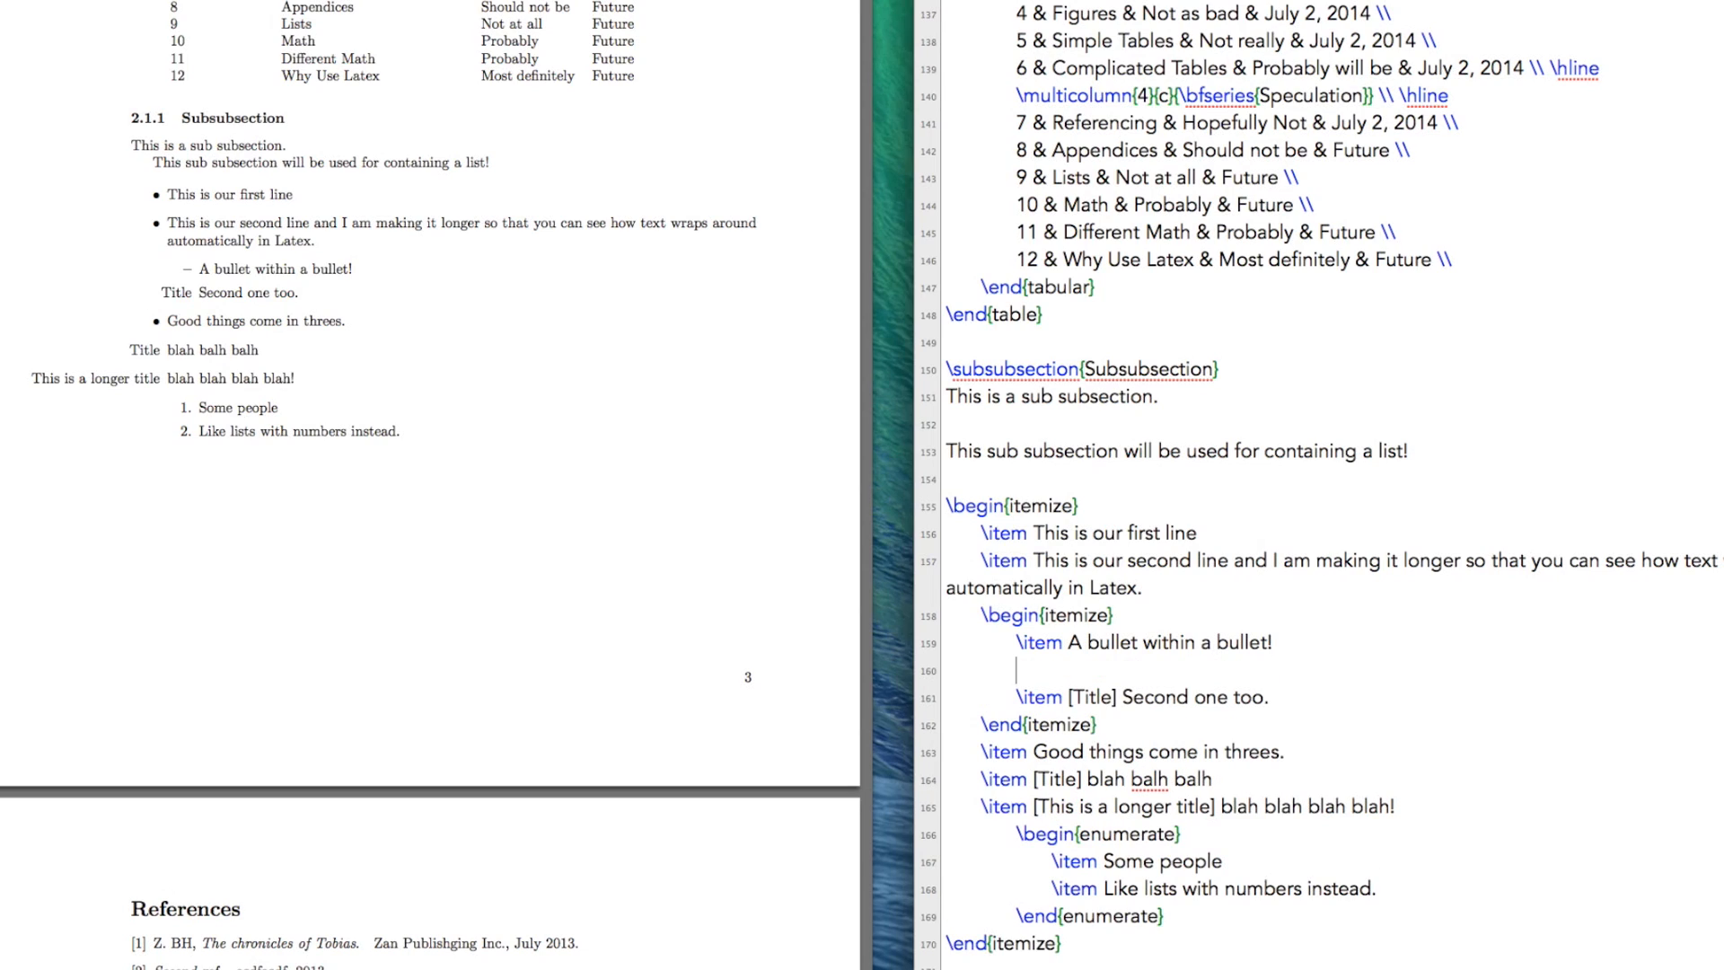
{"action": "type", "text": "\begin{"}
{"action": "type", "text": "itemize"}
{"action": "type", "text": "}"}
{"action": "key", "text": "Return"}
{"action": "type", "text": "\\end{i"}
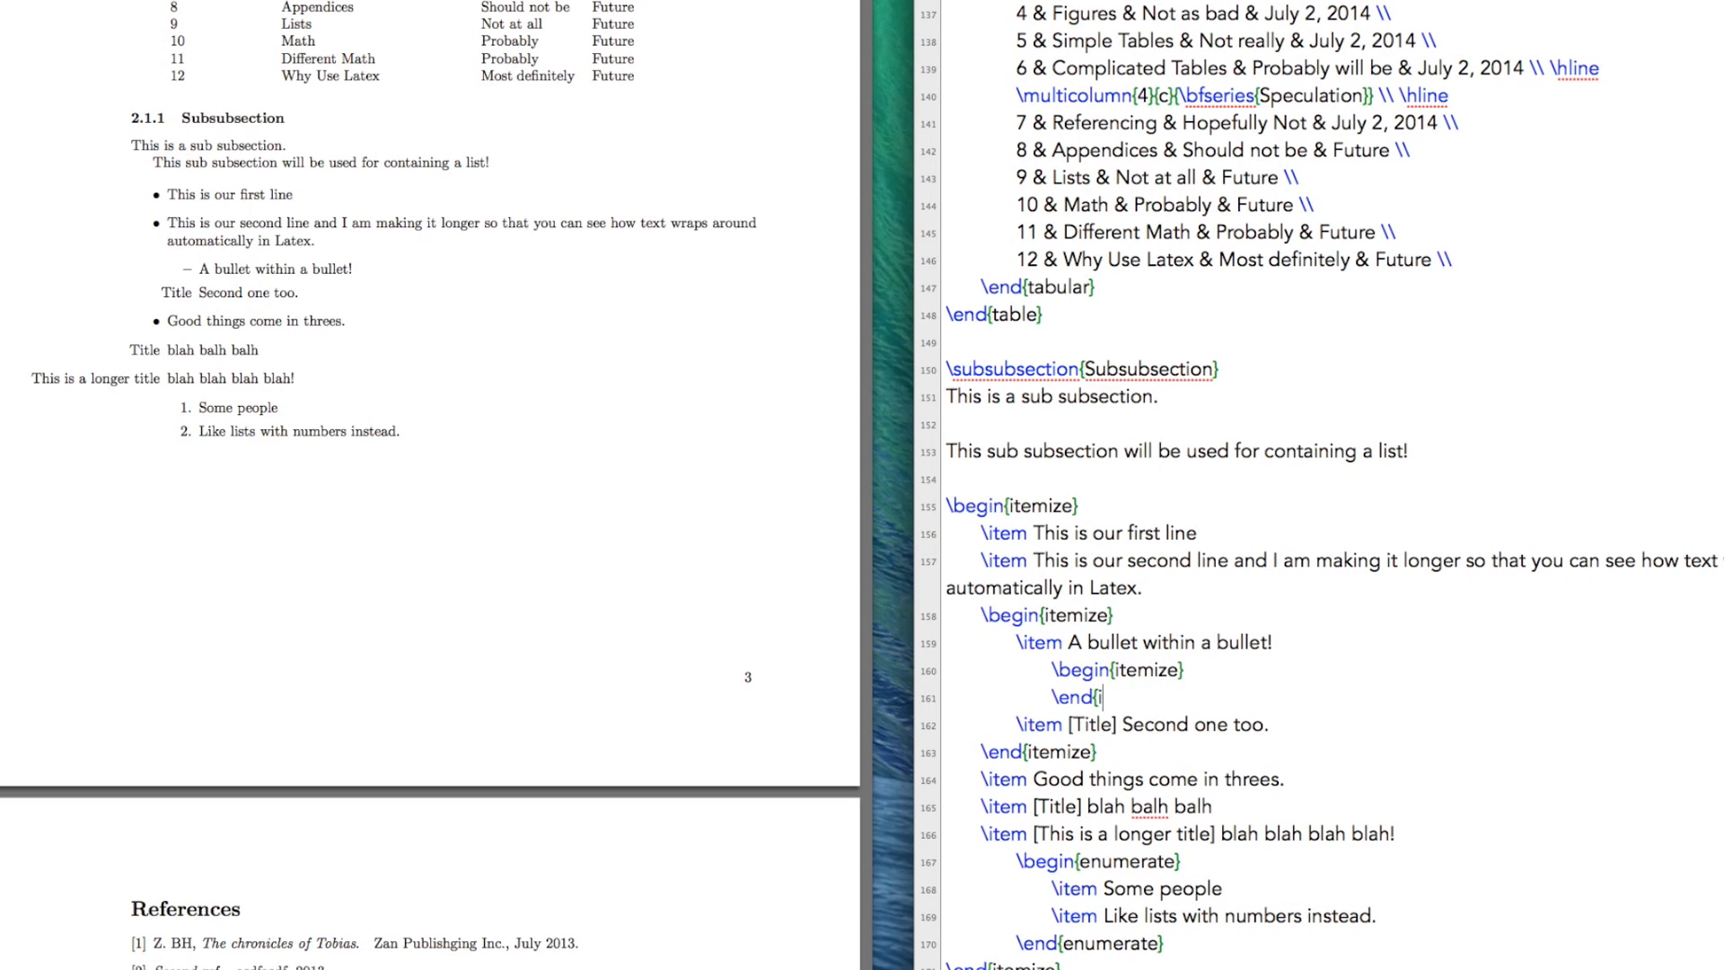
{"action": "type", "text": "temize}"}
{"action": "key", "text": "Up"}
{"action": "key", "text": "Return"}
{"action": "type", "text": "item "}
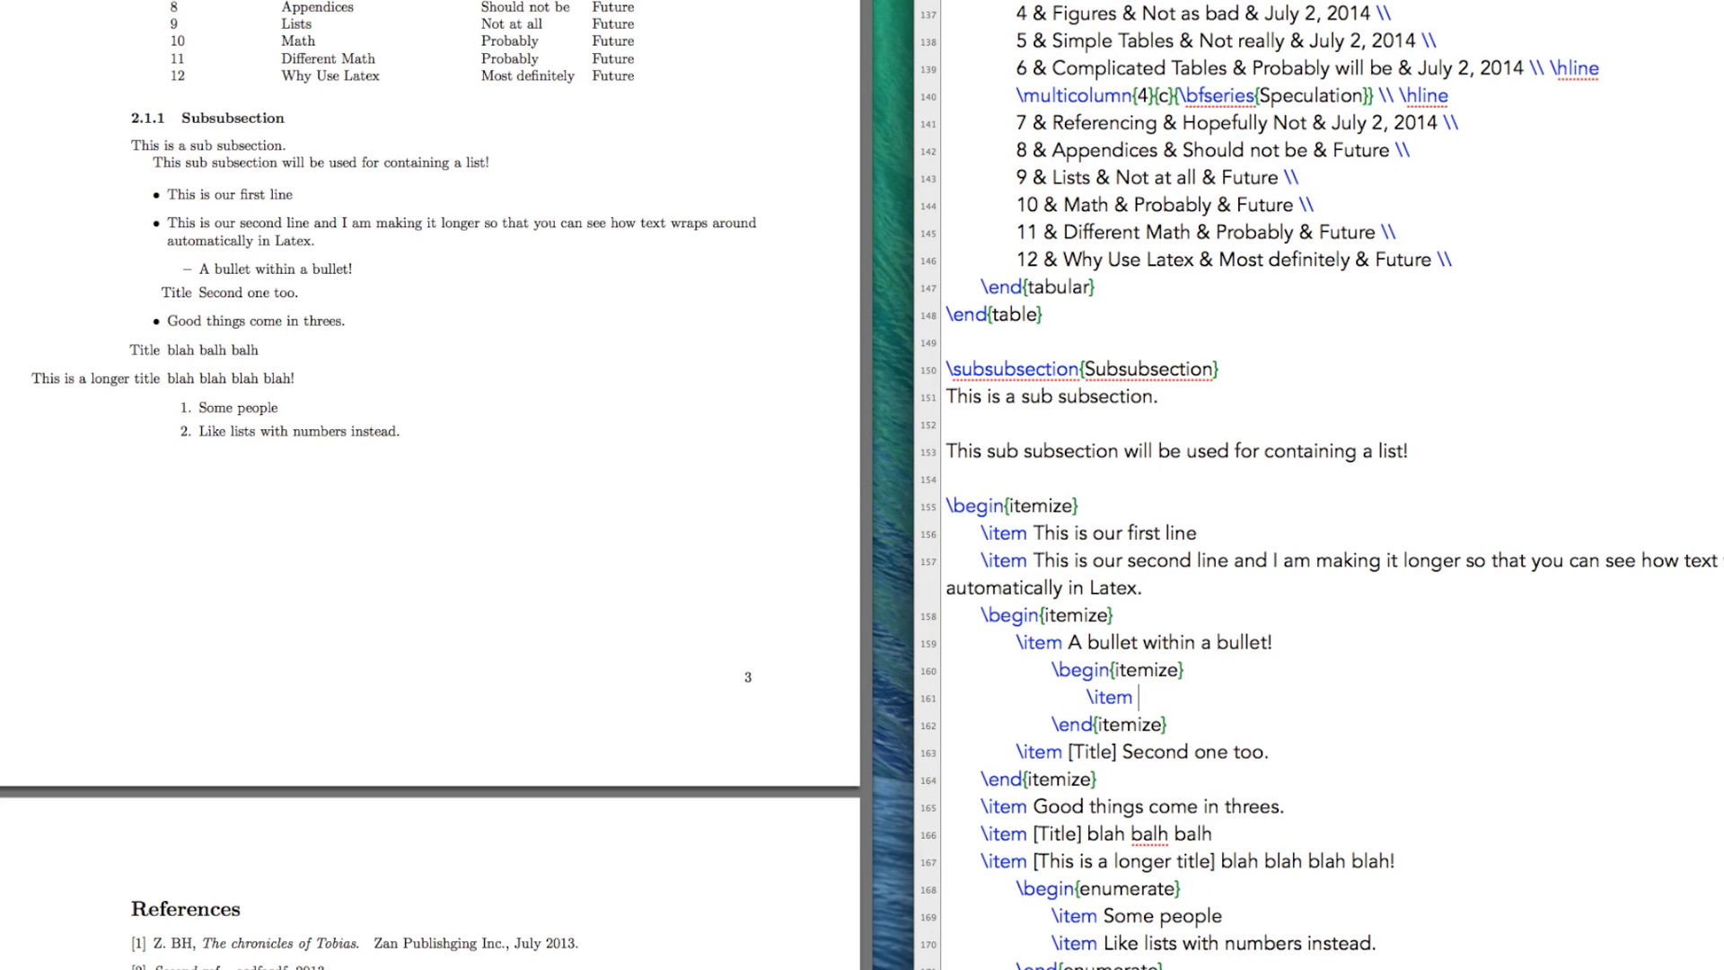
{"action": "type", "text": "Must go deep"}
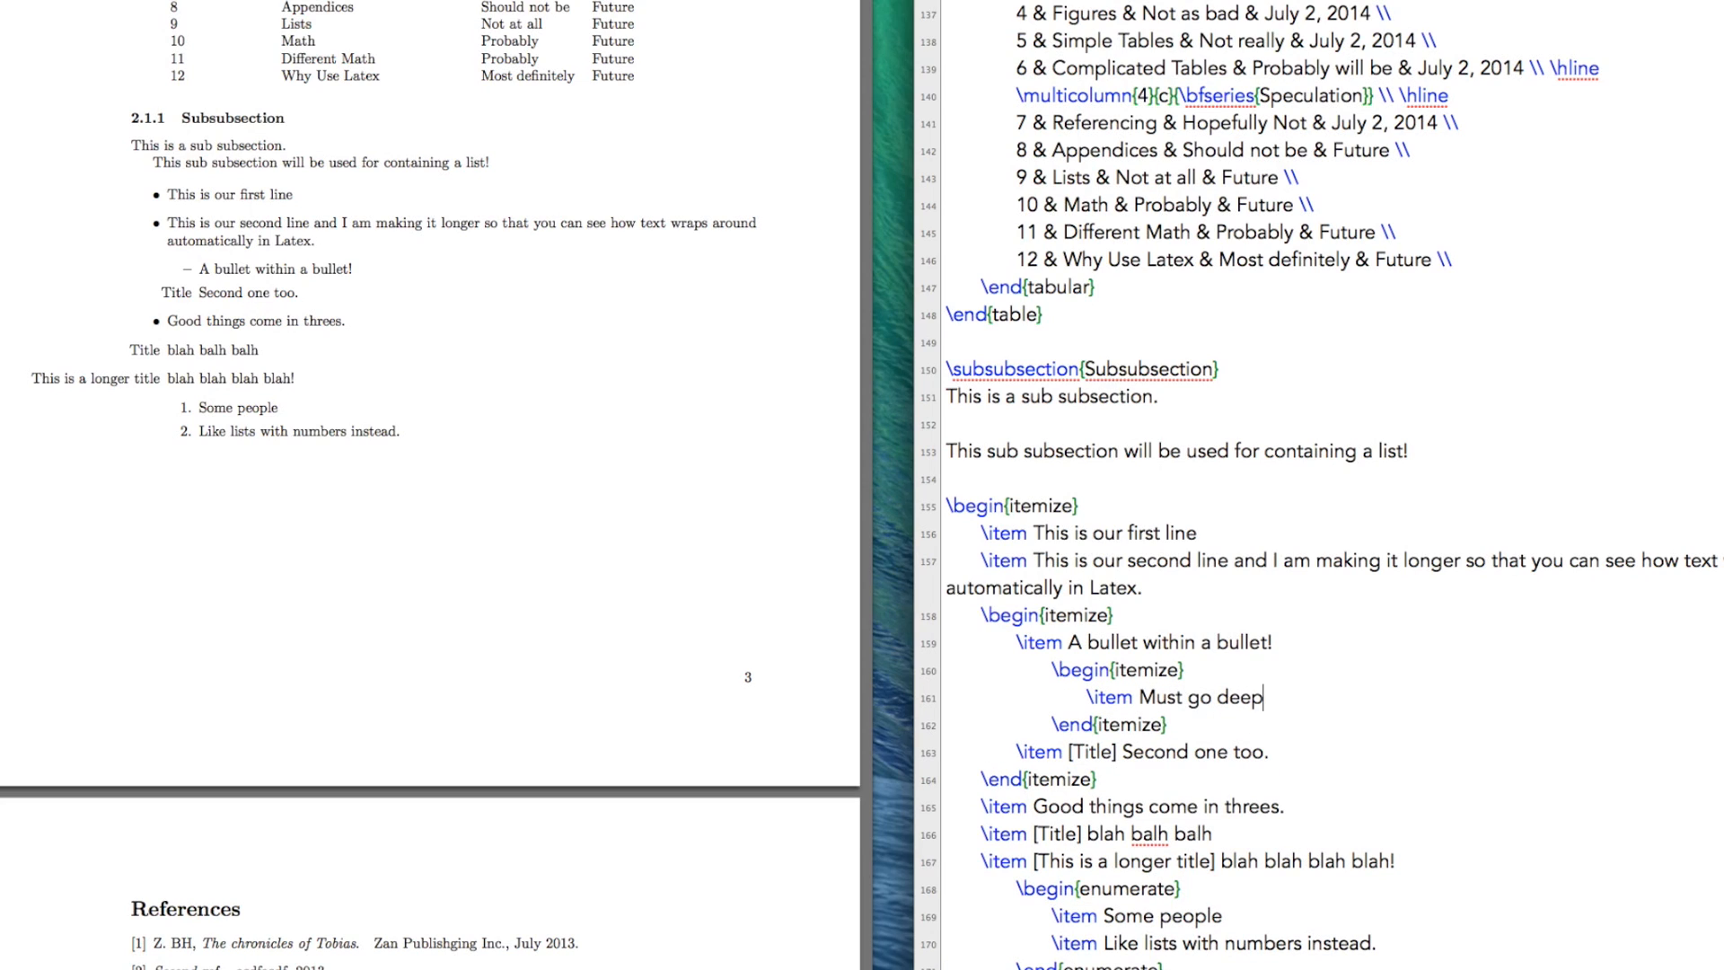
{"action": "type", "text": "er..."}
{"action": "key", "text": "super+t"}
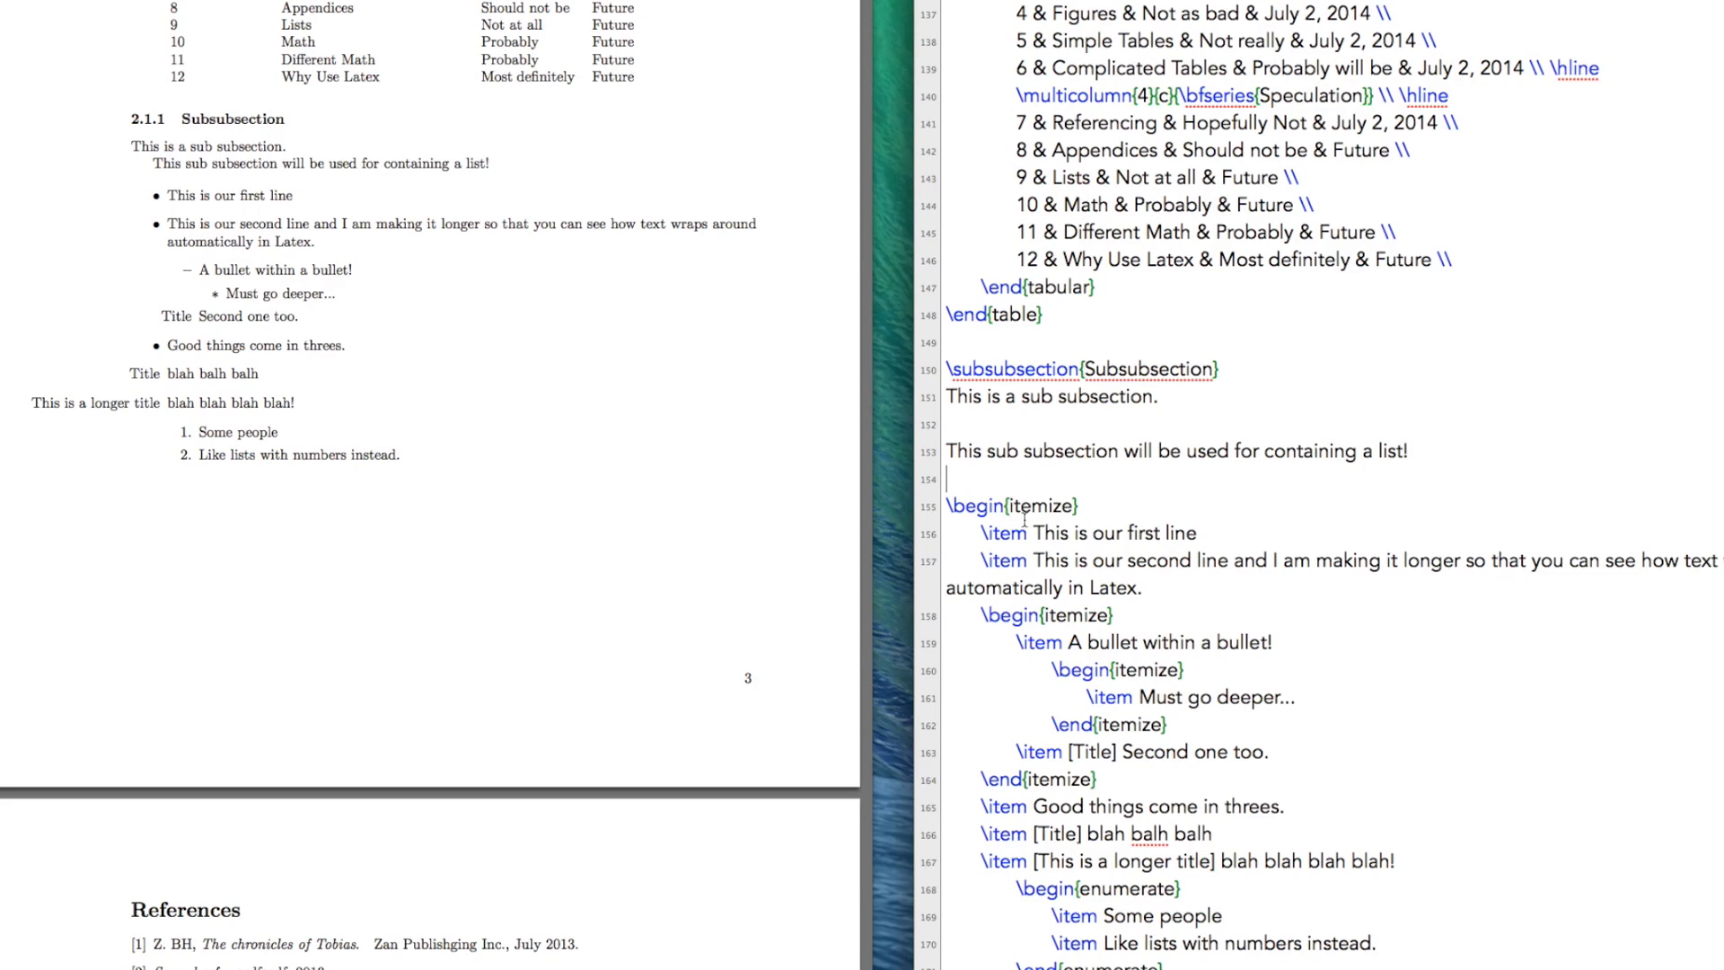
{"action": "scroll", "coordinate": [1073, 466], "scroll_direction": "up", "scroll_amount": 15}
{"action": "scroll", "coordinate": [1073, 465], "scroll_direction": "up", "scroll_amount": 3}
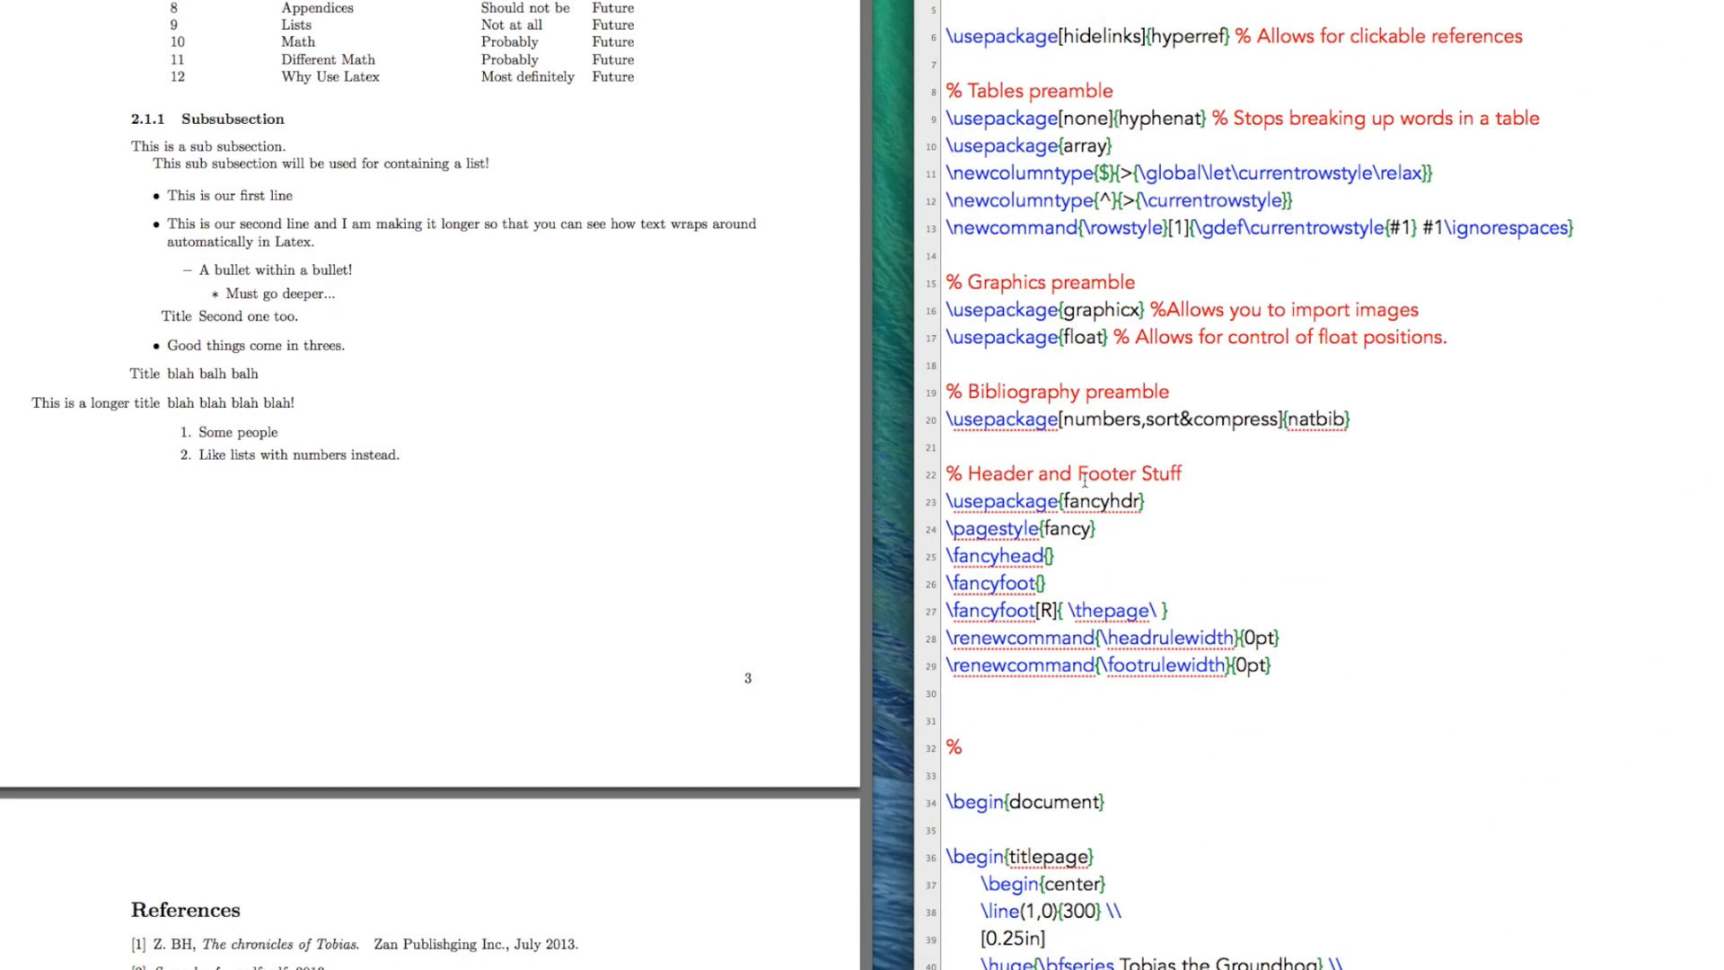
{"action": "scroll", "coordinate": [1081, 483], "scroll_direction": "down", "scroll_amount": 8}
{"action": "scroll", "coordinate": [1081, 483], "scroll_direction": "down", "scroll_amount": 10}
{"action": "scroll", "coordinate": [1081, 483], "scroll_direction": "down", "scroll_amount": 8}
{"action": "scroll", "coordinate": [1082, 482], "scroll_direction": "down", "scroll_amount": 5}
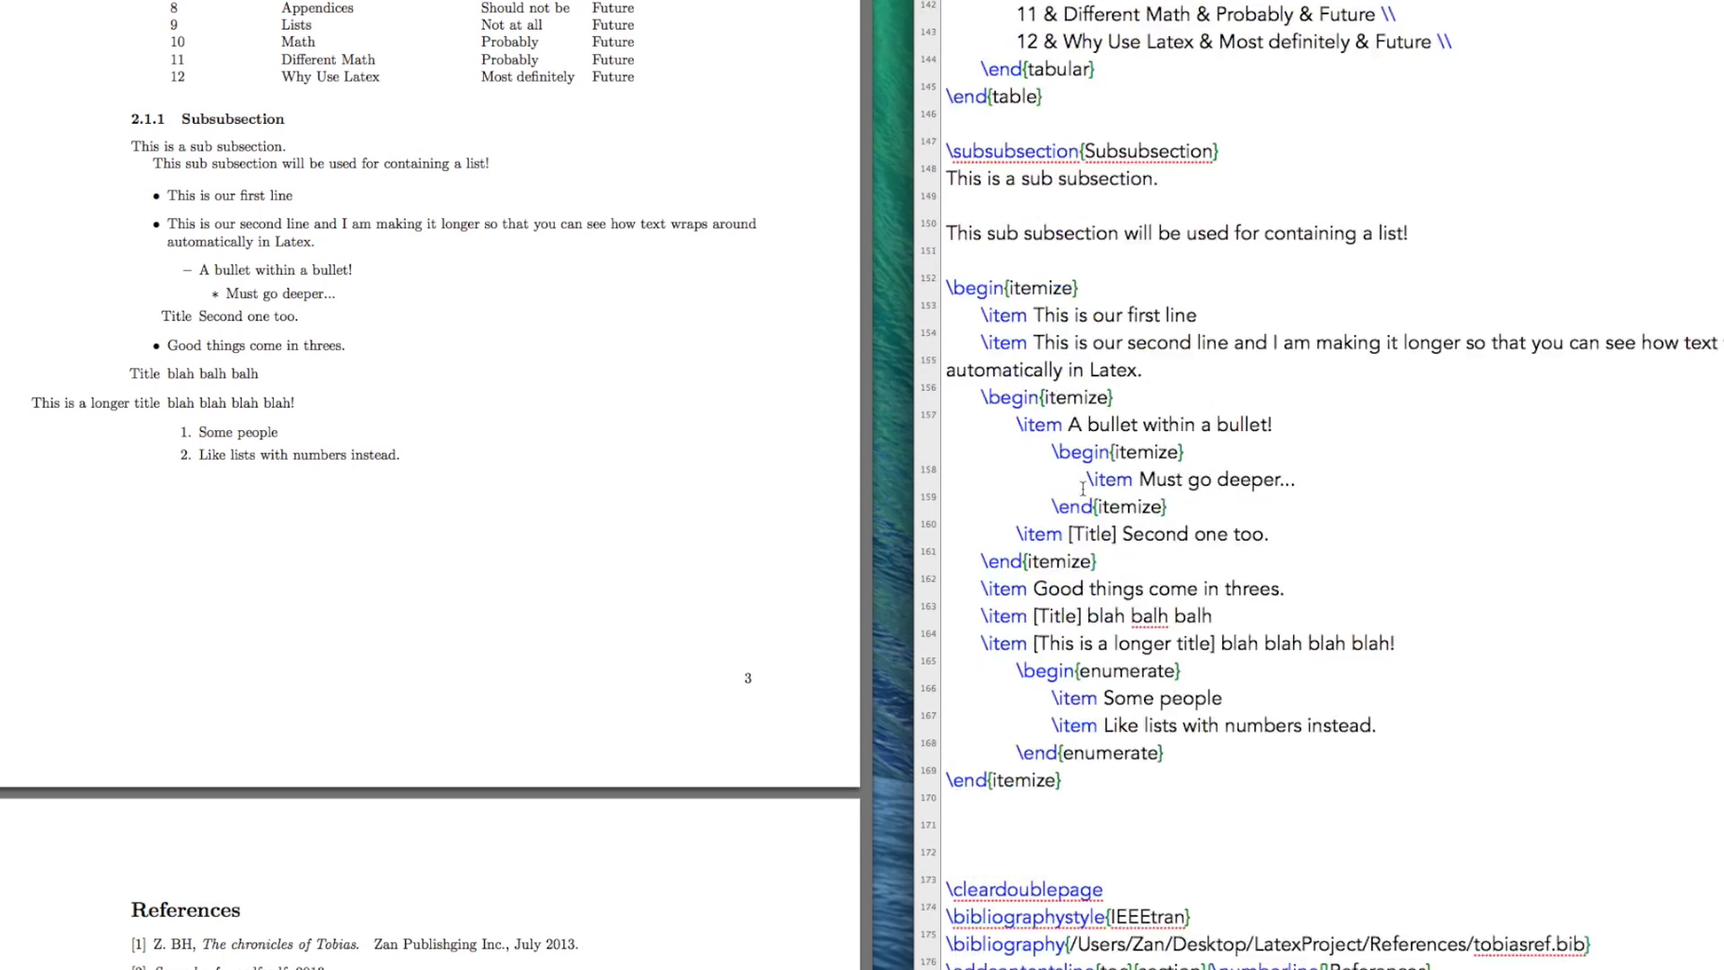
{"action": "scroll", "coordinate": [1082, 484], "scroll_direction": "up", "scroll_amount": 3}
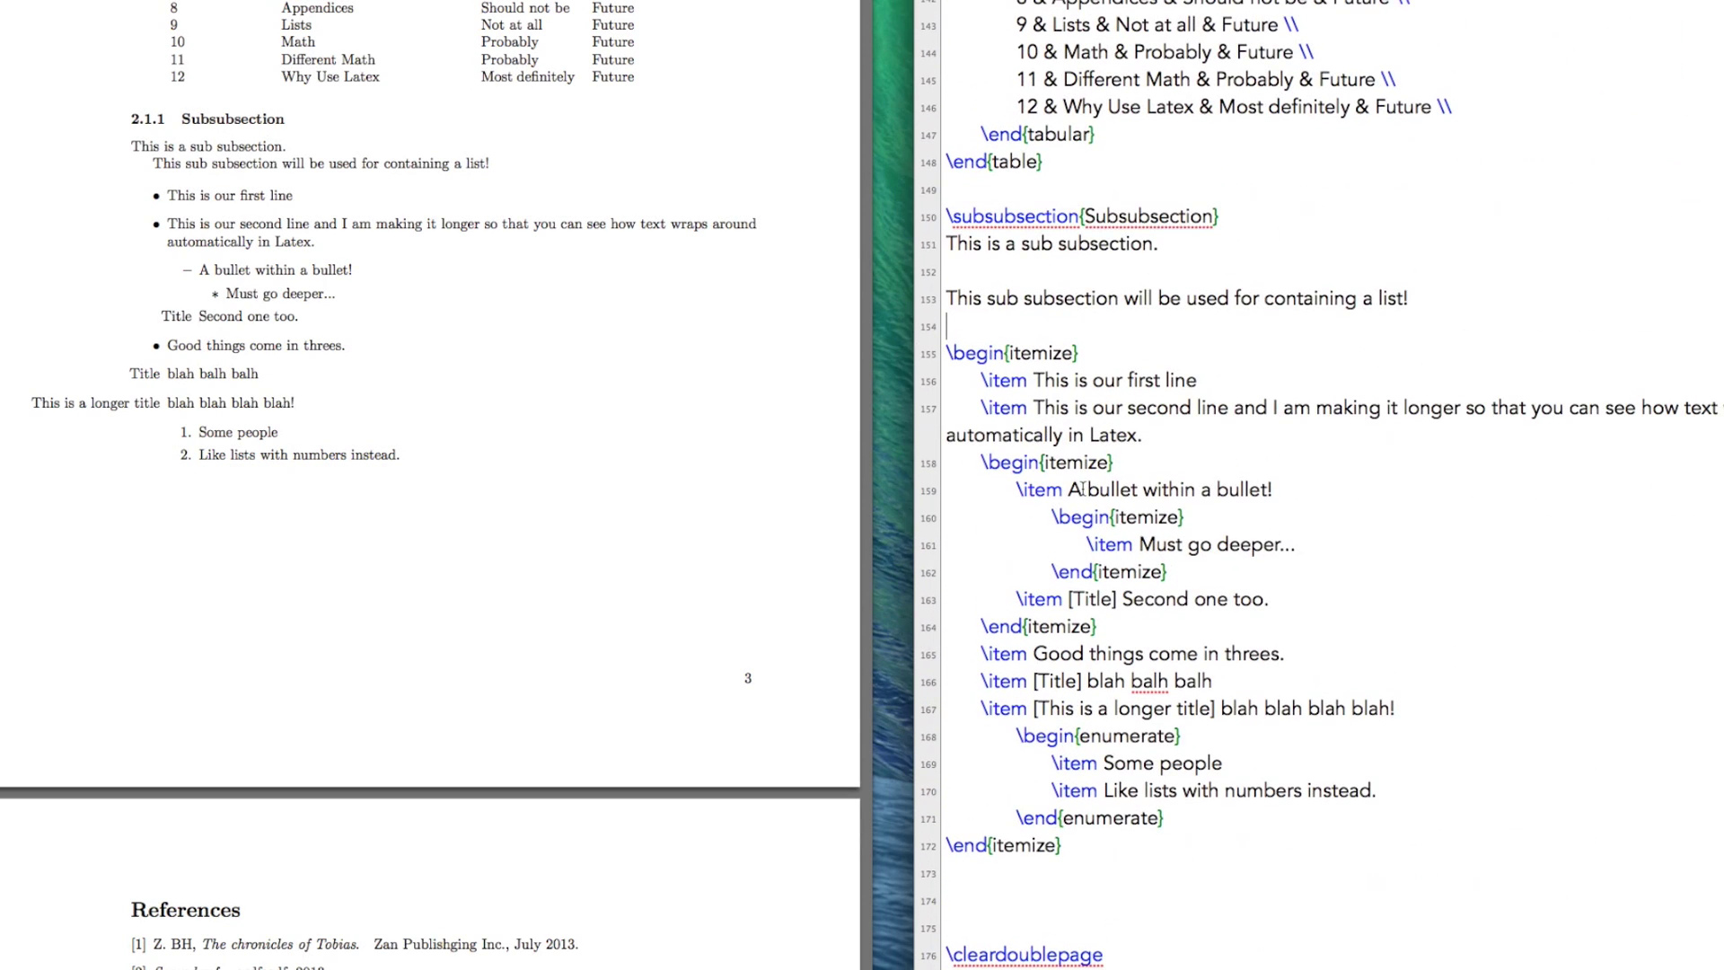
- Scroll the source up to the preamble and place the caret on the blank line above the list
{"action": "left_click", "coordinate": [1034, 338]}
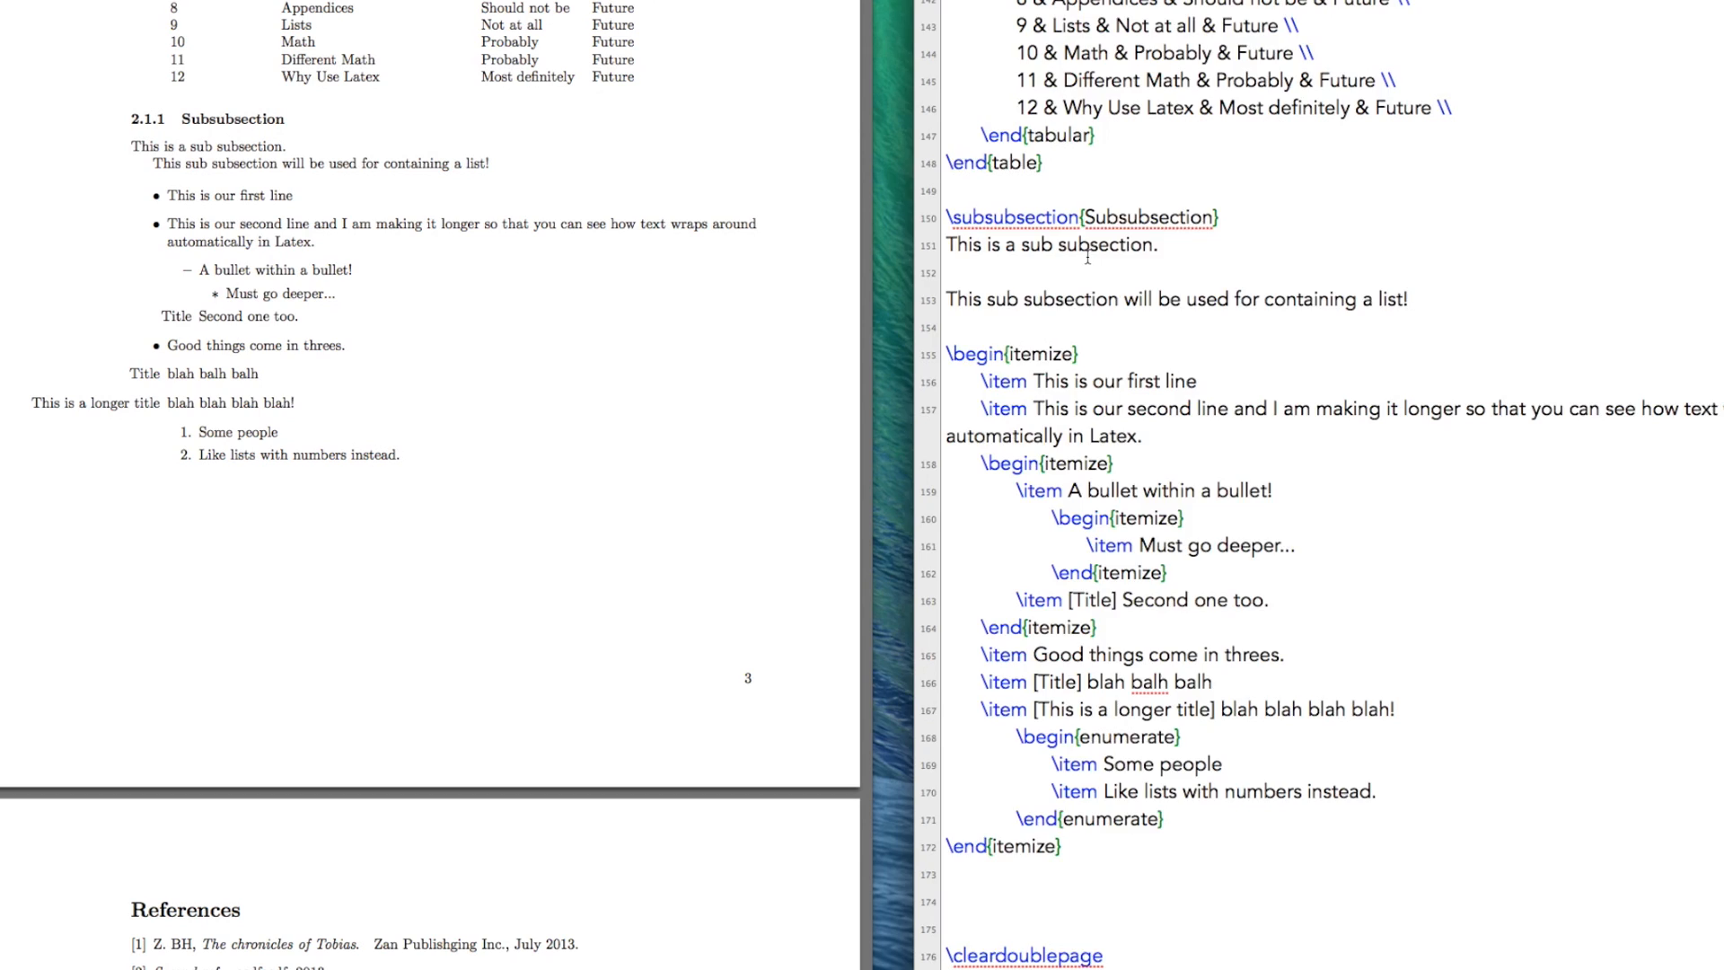
{"action": "scroll", "coordinate": [1089, 258], "scroll_direction": "up", "scroll_amount": 10}
{"action": "scroll", "coordinate": [1088, 259], "scroll_direction": "up", "scroll_amount": 10}
{"action": "scroll", "coordinate": [1088, 260], "scroll_direction": "down", "scroll_amount": 2}
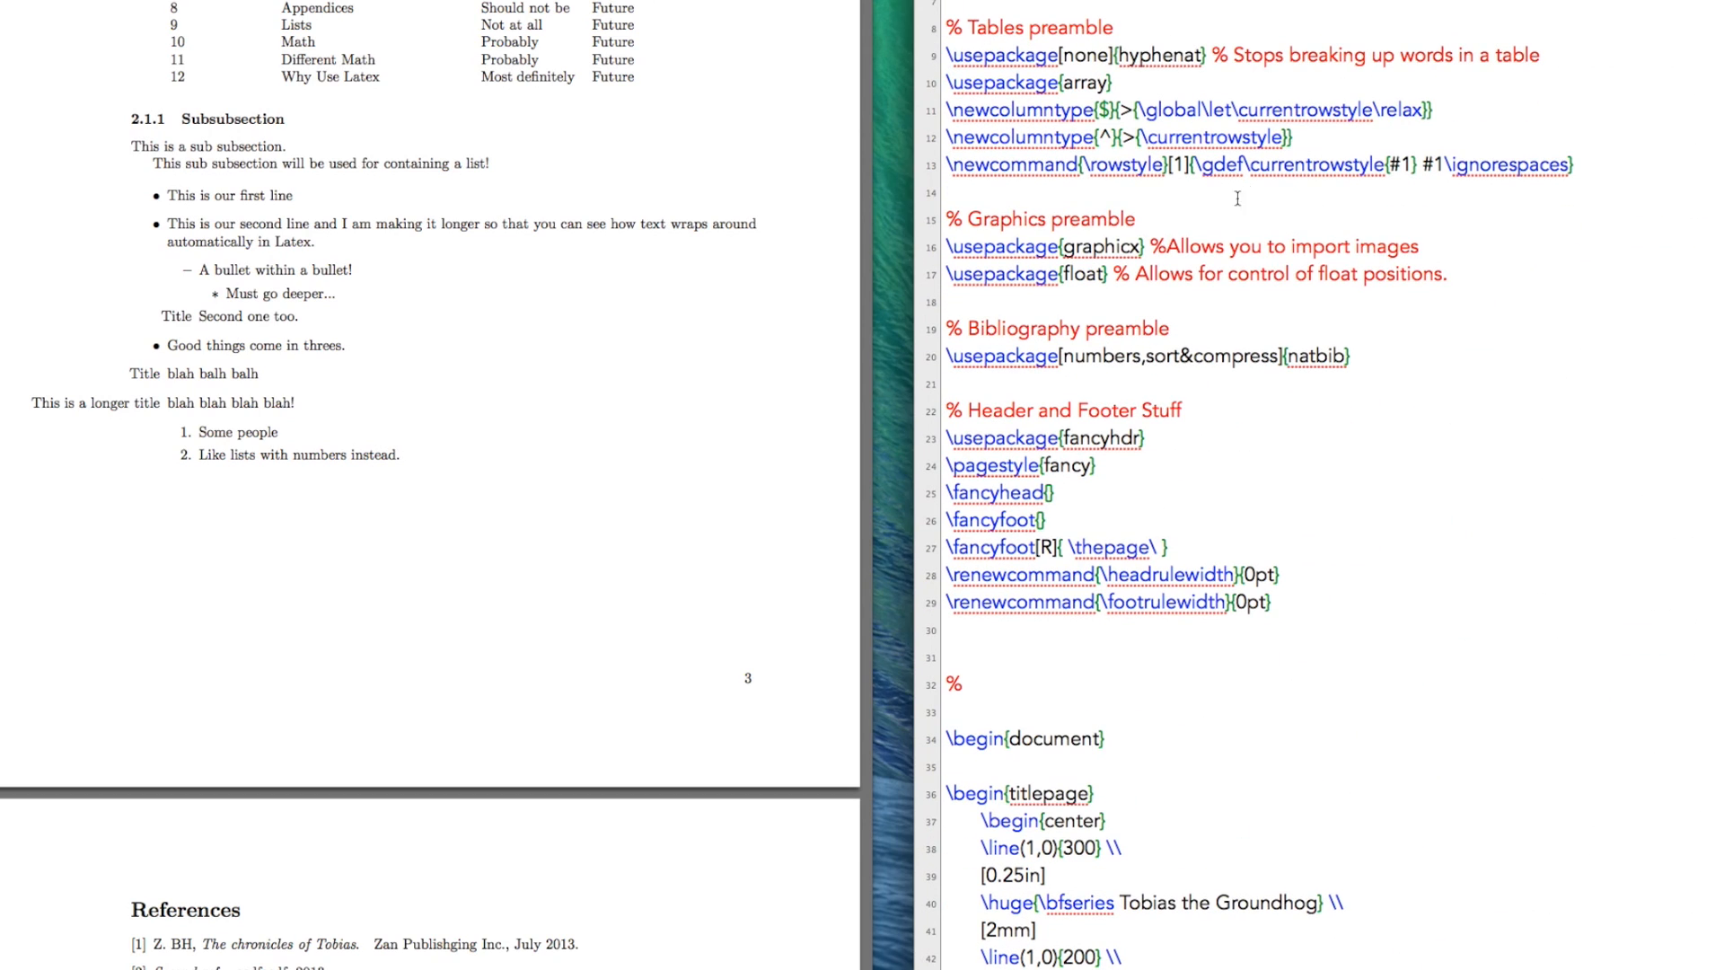
- Start a '% Bullet preamble' section defining \renewcommand{\labelitemi}{$\bullet$} for first-level items
{"action": "left_click", "coordinate": [1154, 416]}
{"action": "key", "text": "Home"}
{"action": "key", "text": "Return"}
{"action": "key", "text": "Return"}
{"action": "key", "text": "Up"}
{"action": "key", "text": "Up"}
{"action": "type", "text": "%"}
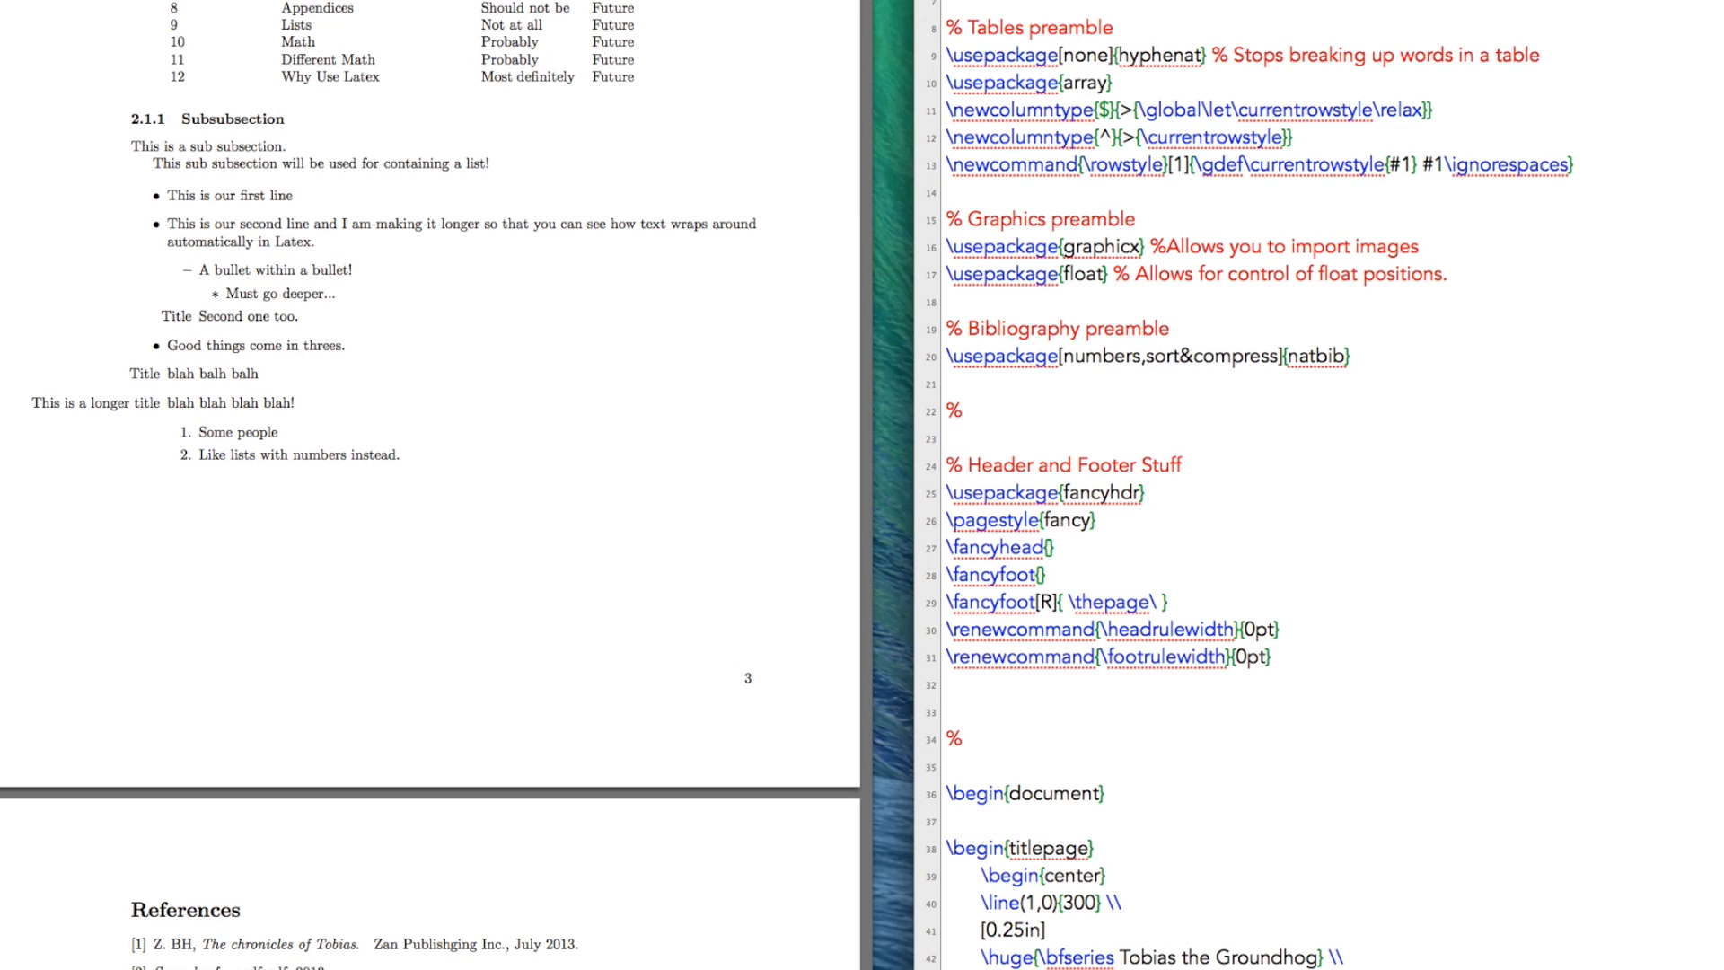
{"action": "type", "text": " Buller"}
{"action": "key", "text": "BackSpace"}
{"action": "type", "text": "t pre"}
{"action": "type", "text": "amble"}
{"action": "key", "text": "Return"}
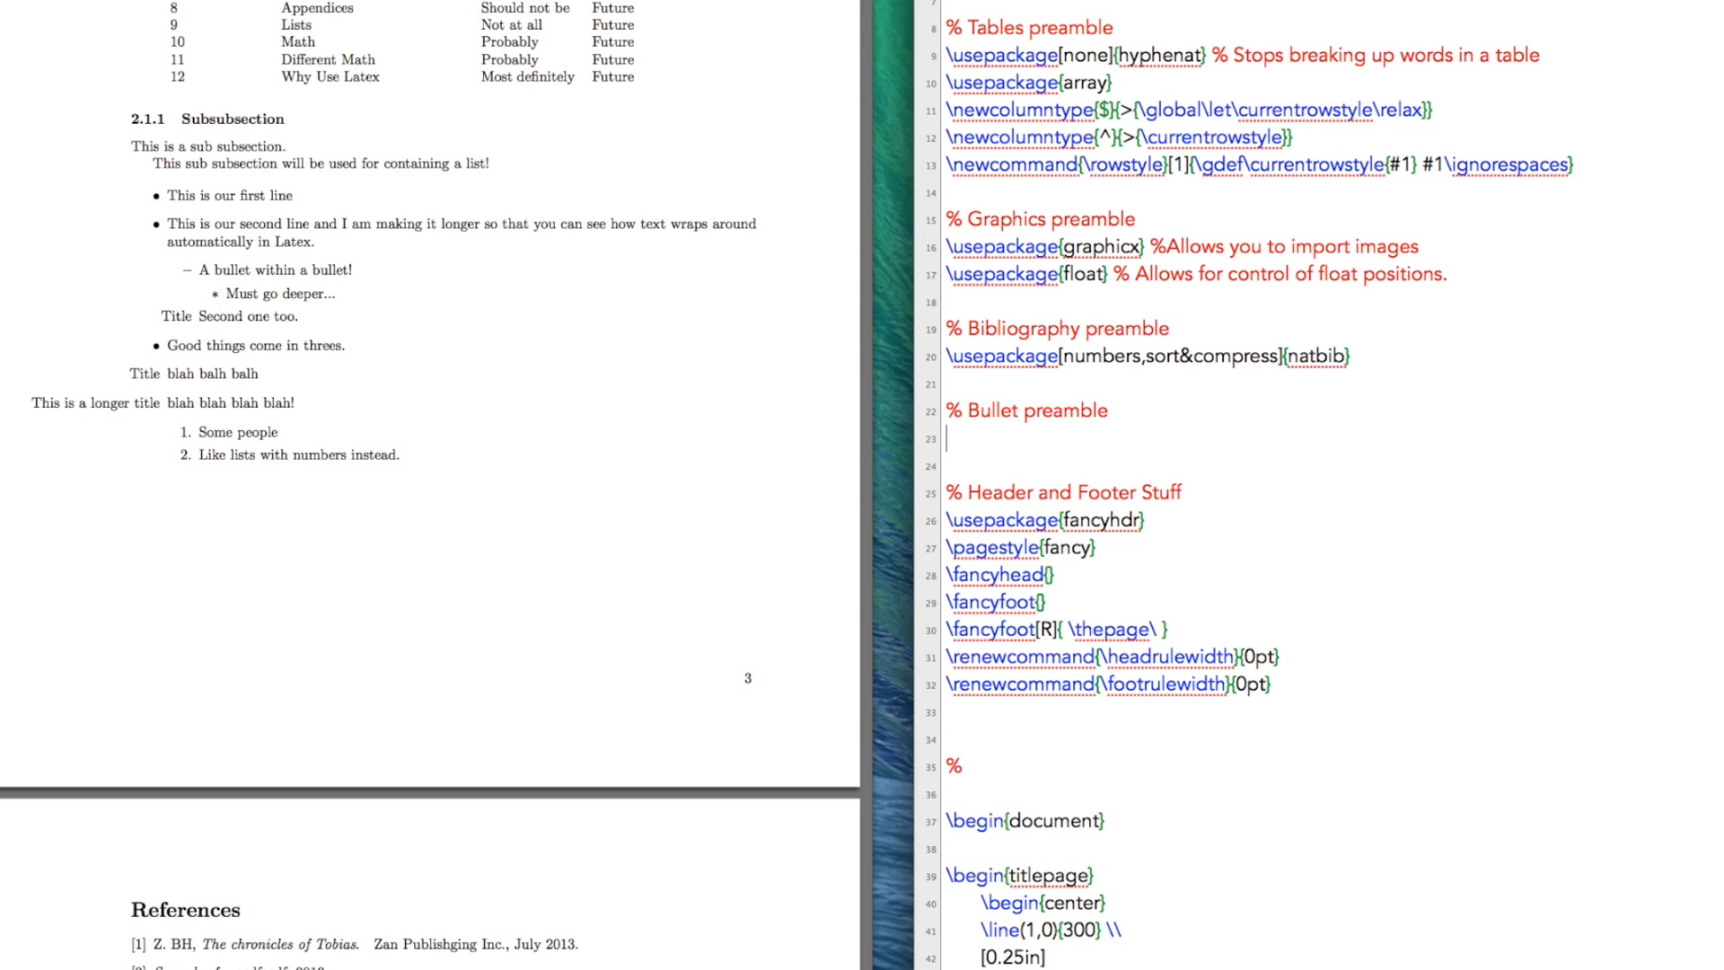
{"action": "type", "text": "enewc"}
{"action": "type", "text": "ommand{"}
{"action": "type", "text": "\\label"}
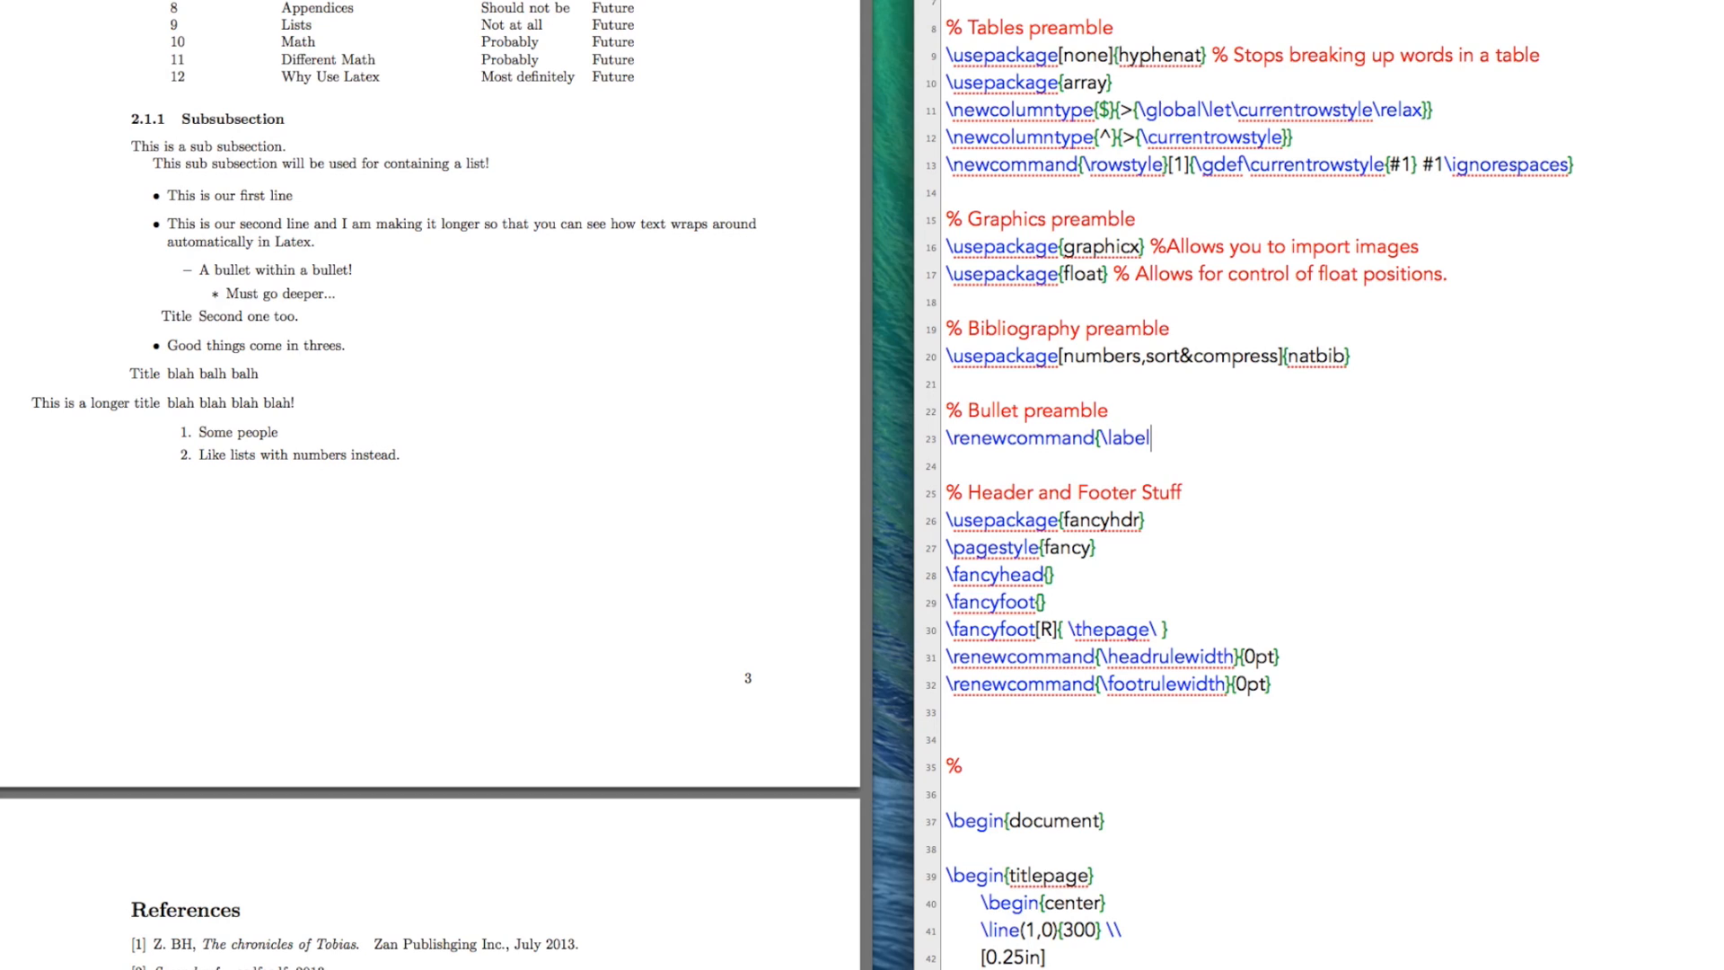
{"action": "type", "text": "itemi"}
{"action": "type", "text": "}{"}
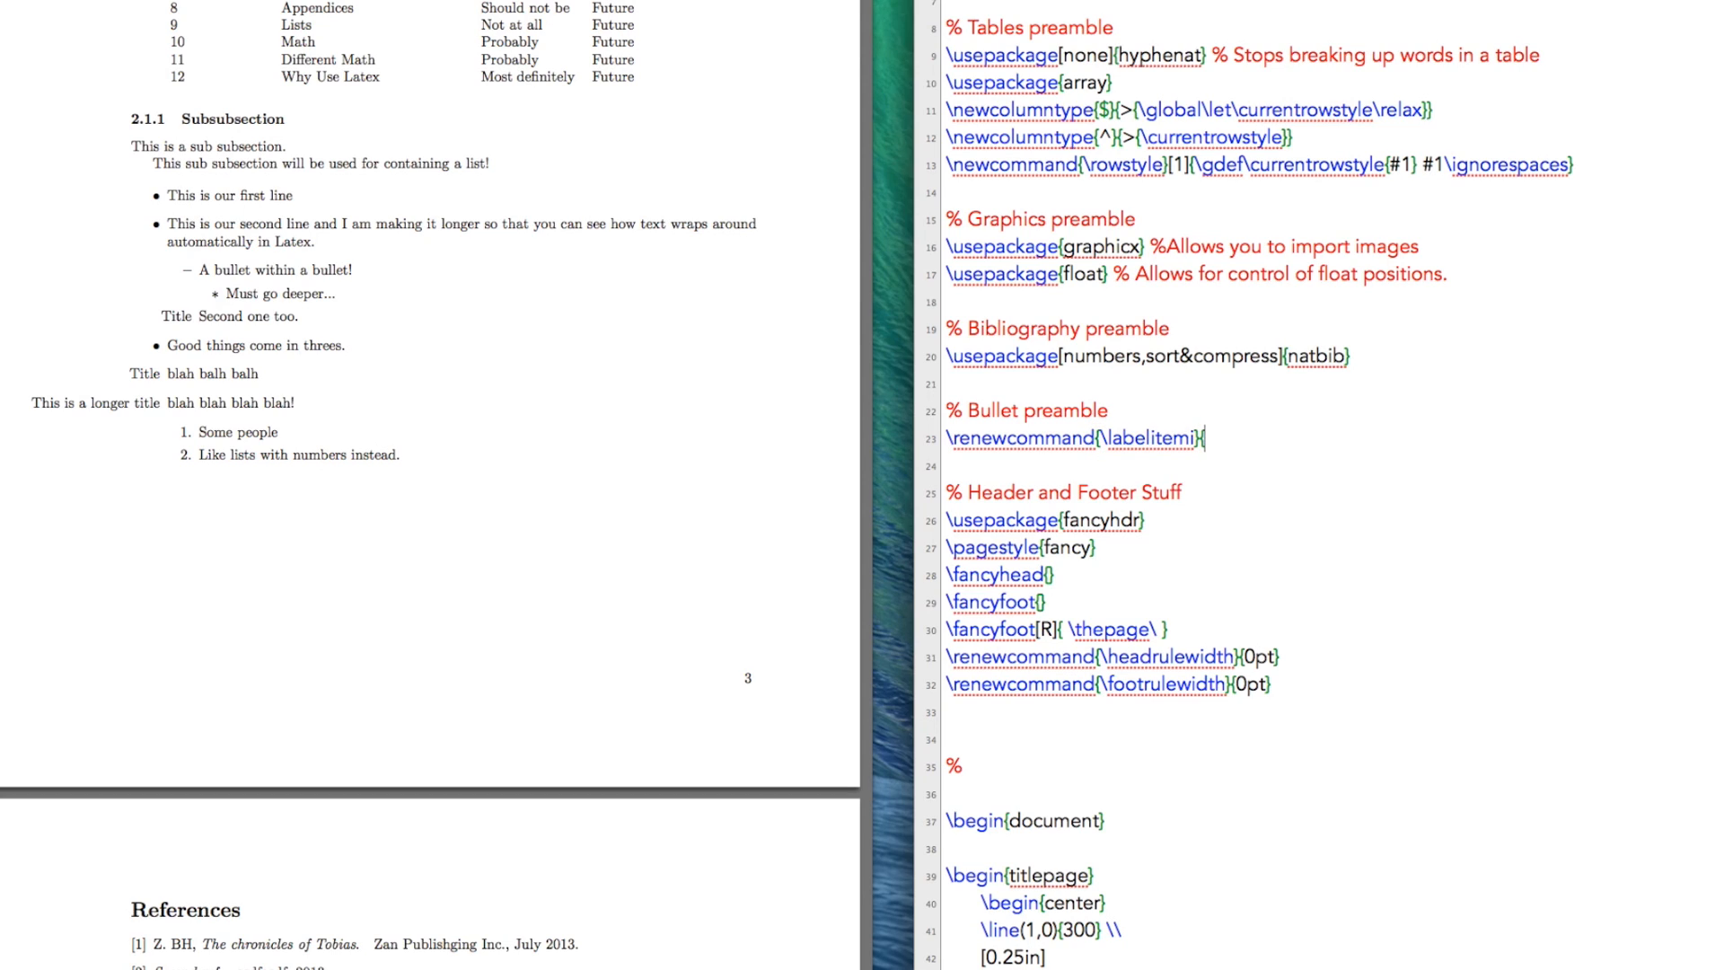
{"action": "type", "text": "$\\bul"}
{"action": "type", "text": "let$"}
{"action": "type", "text": "}"}
{"action": "key", "text": "Return"}
{"action": "type", "text": "enewc"}
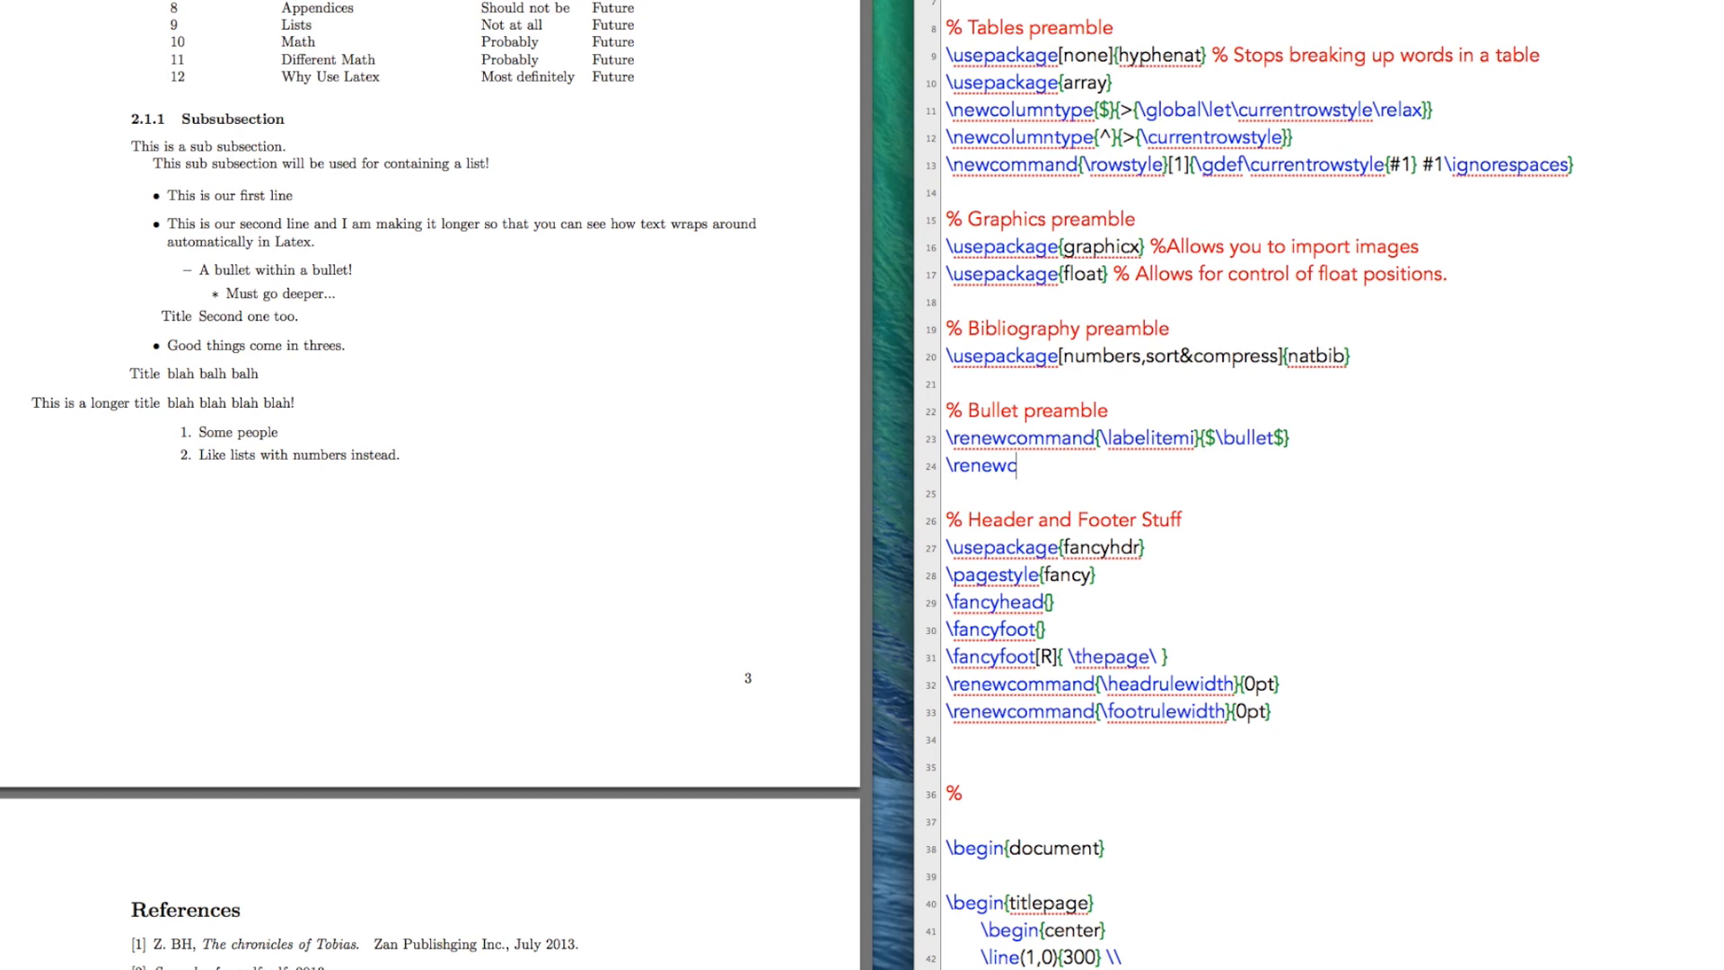
{"action": "type", "text": "ommand{\\"}
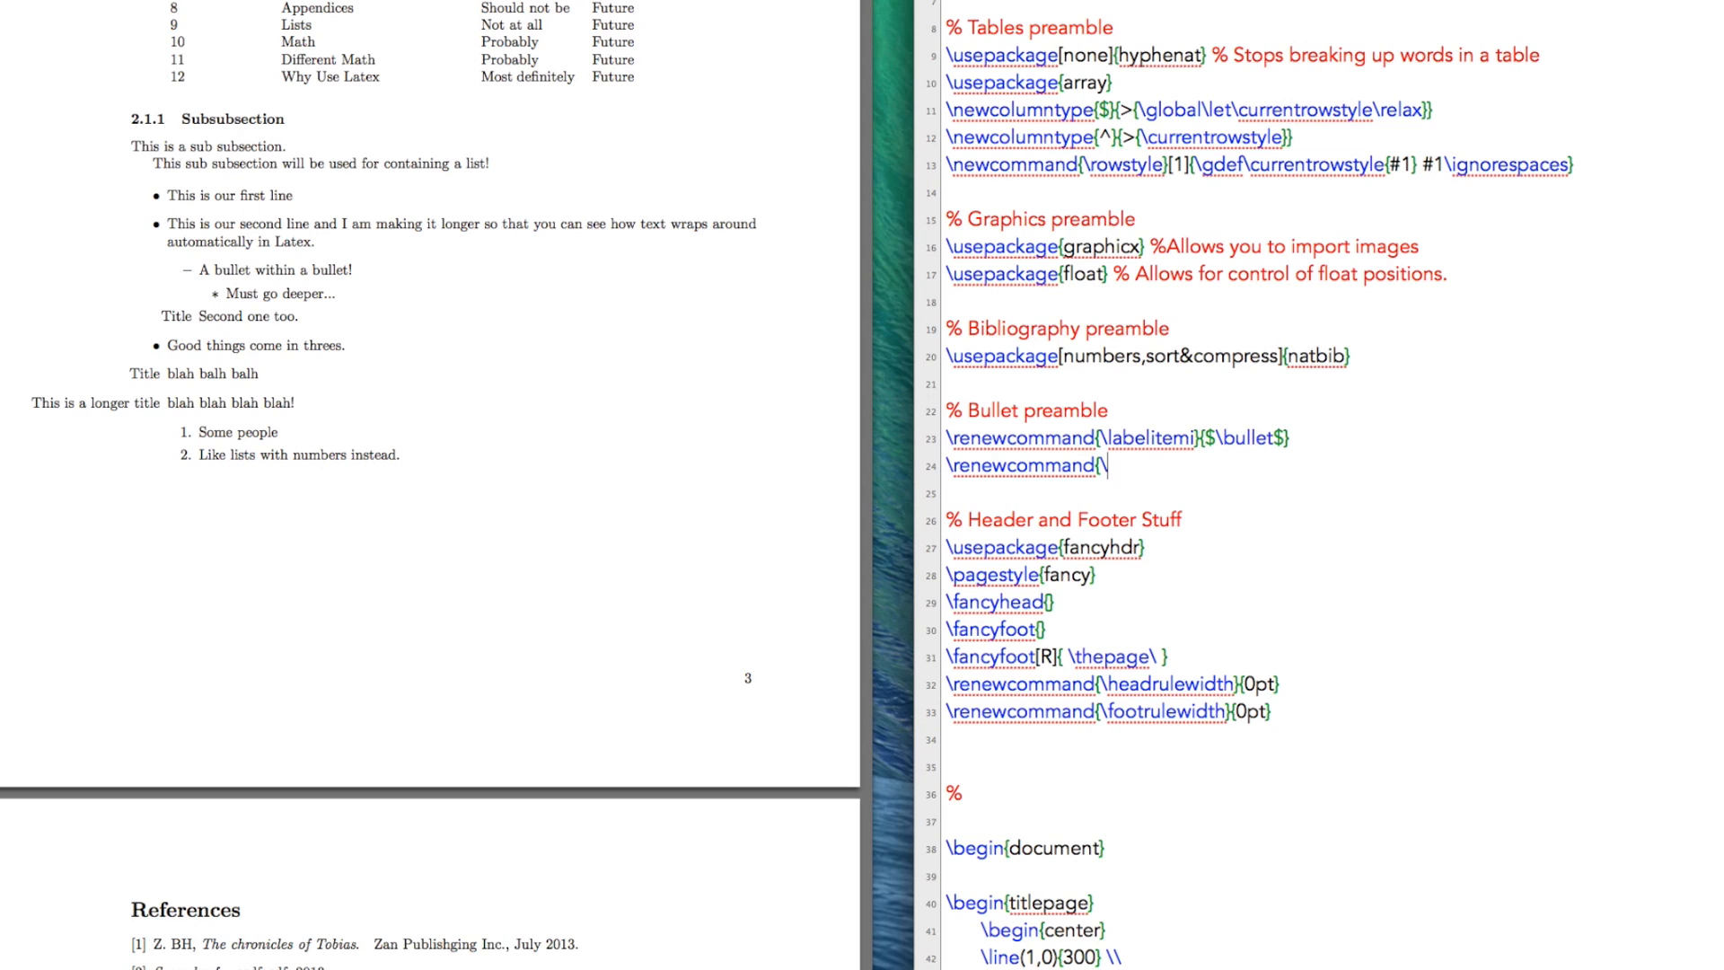
{"action": "type", "text": "labelitemi"}
{"action": "type", "text": "i"}
{"action": "type", "text": "}{$\\diam"}
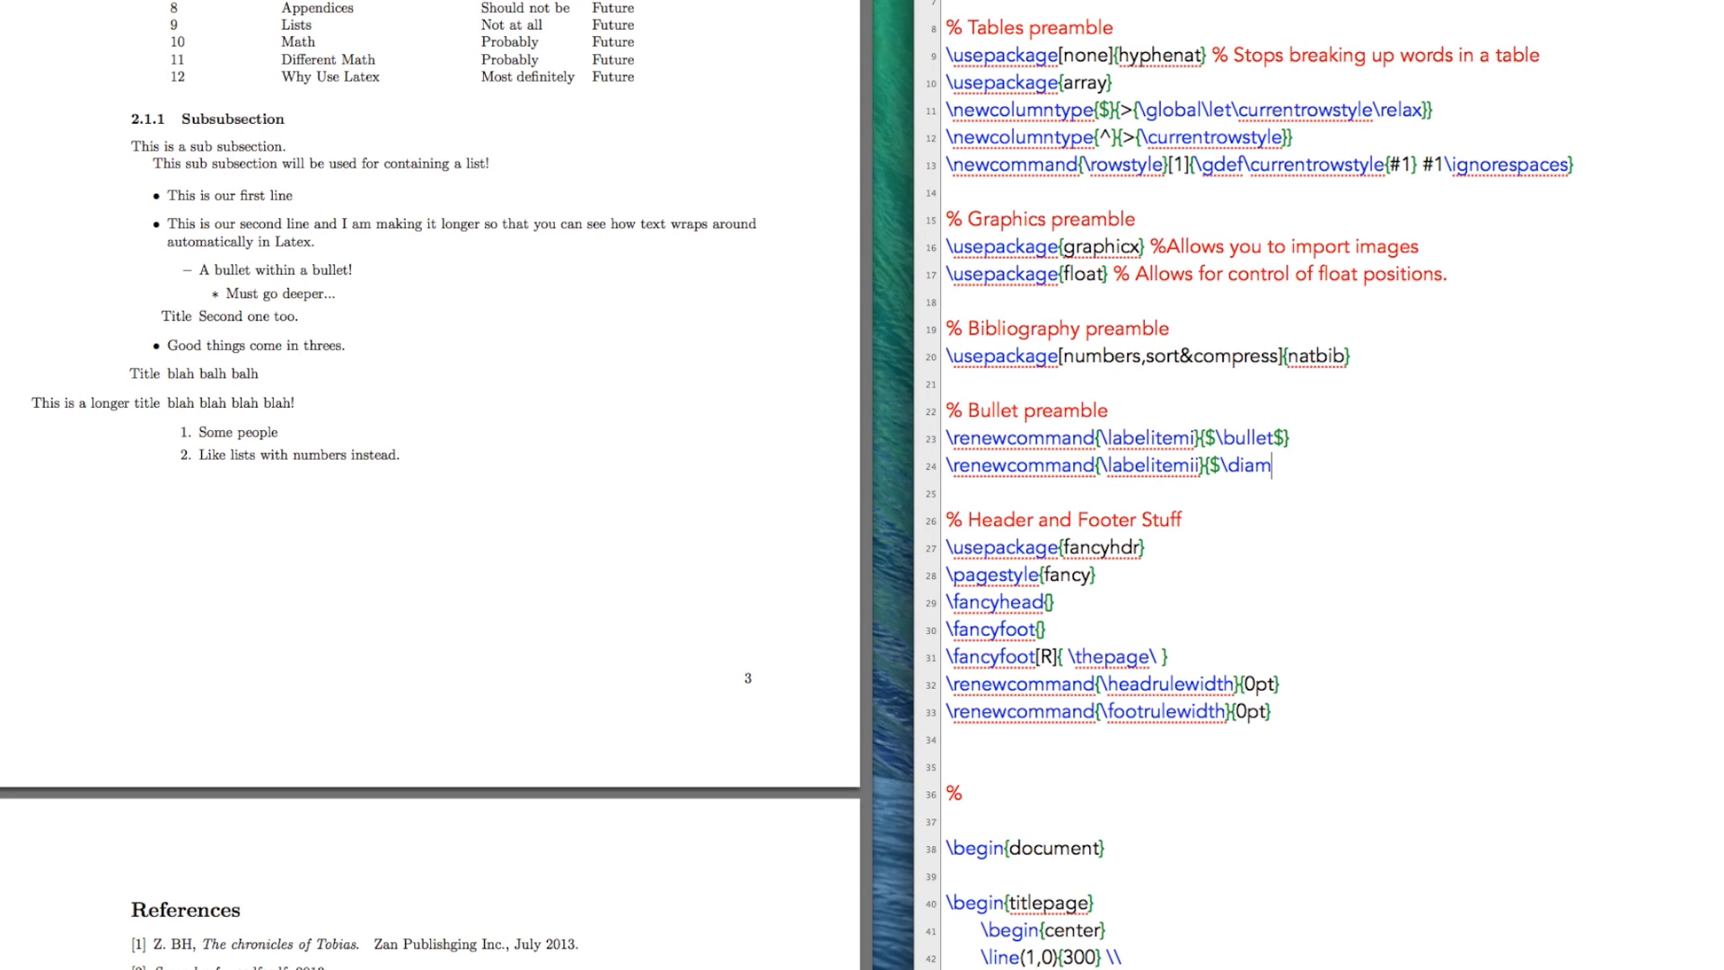
{"action": "type", "text": "ond}"}
- Define \labelitemii as $\diamond and \labelitemiii as $\circ, then typeset the report
{"action": "key", "text": "Return"}
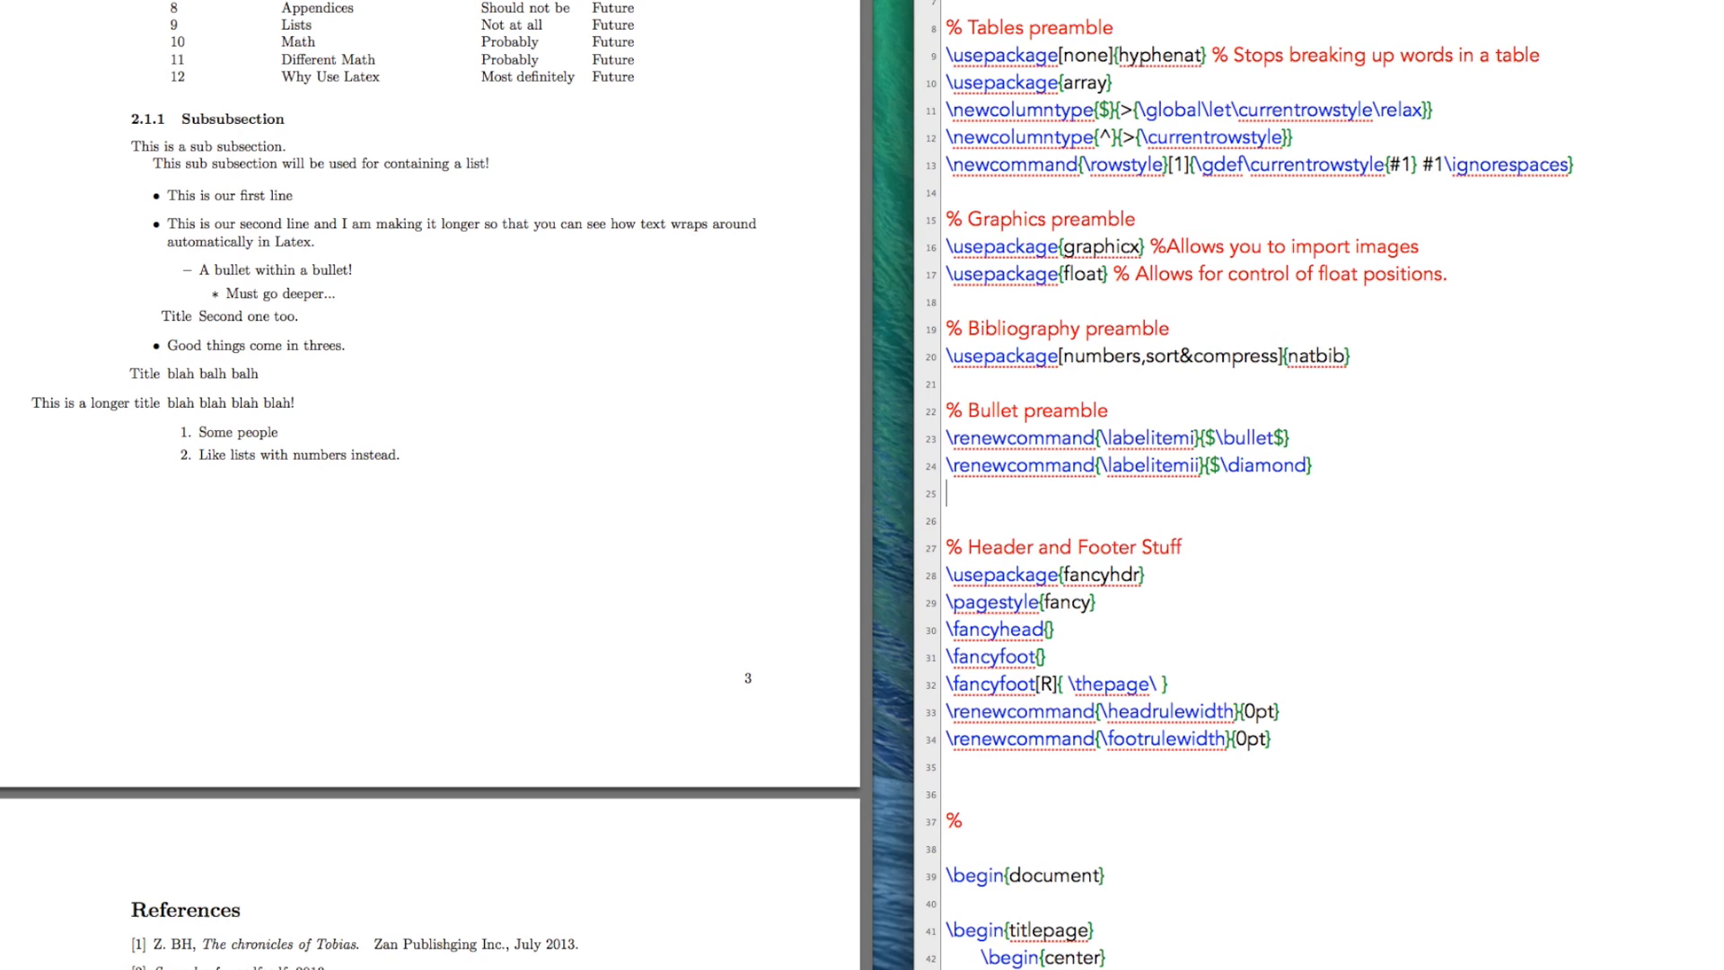
{"action": "type", "text": "\\renewcommand"}
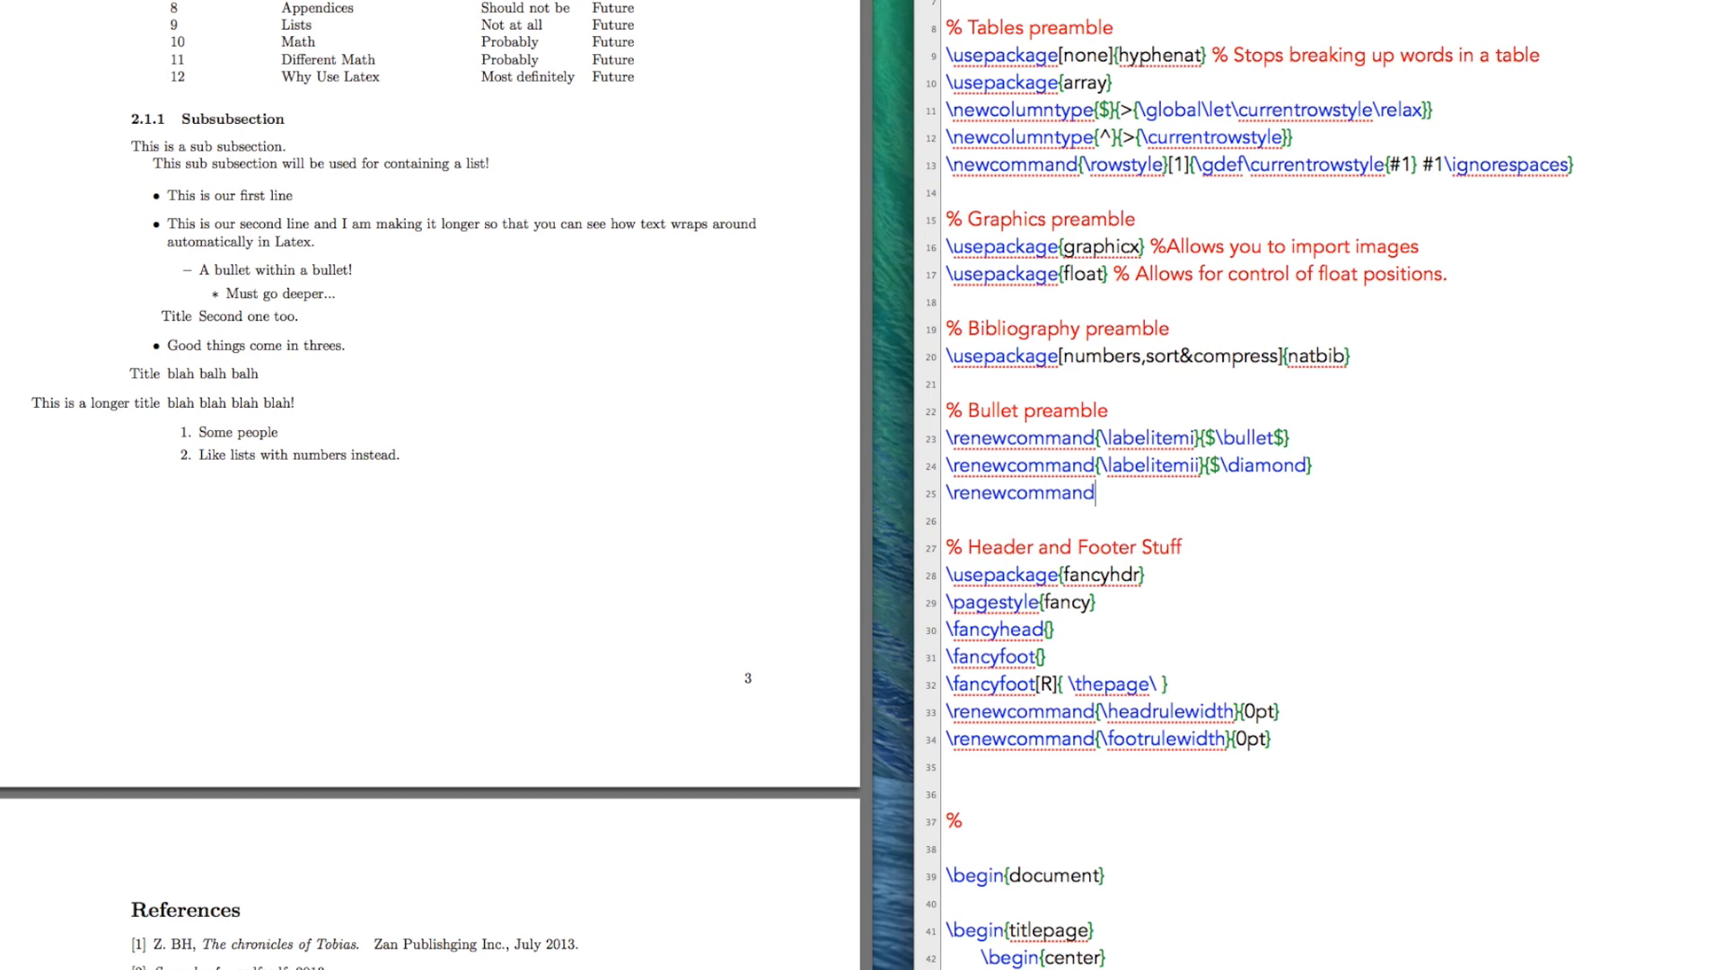
{"action": "type", "text": "{\\label"}
{"action": "type", "text": "itemii"}
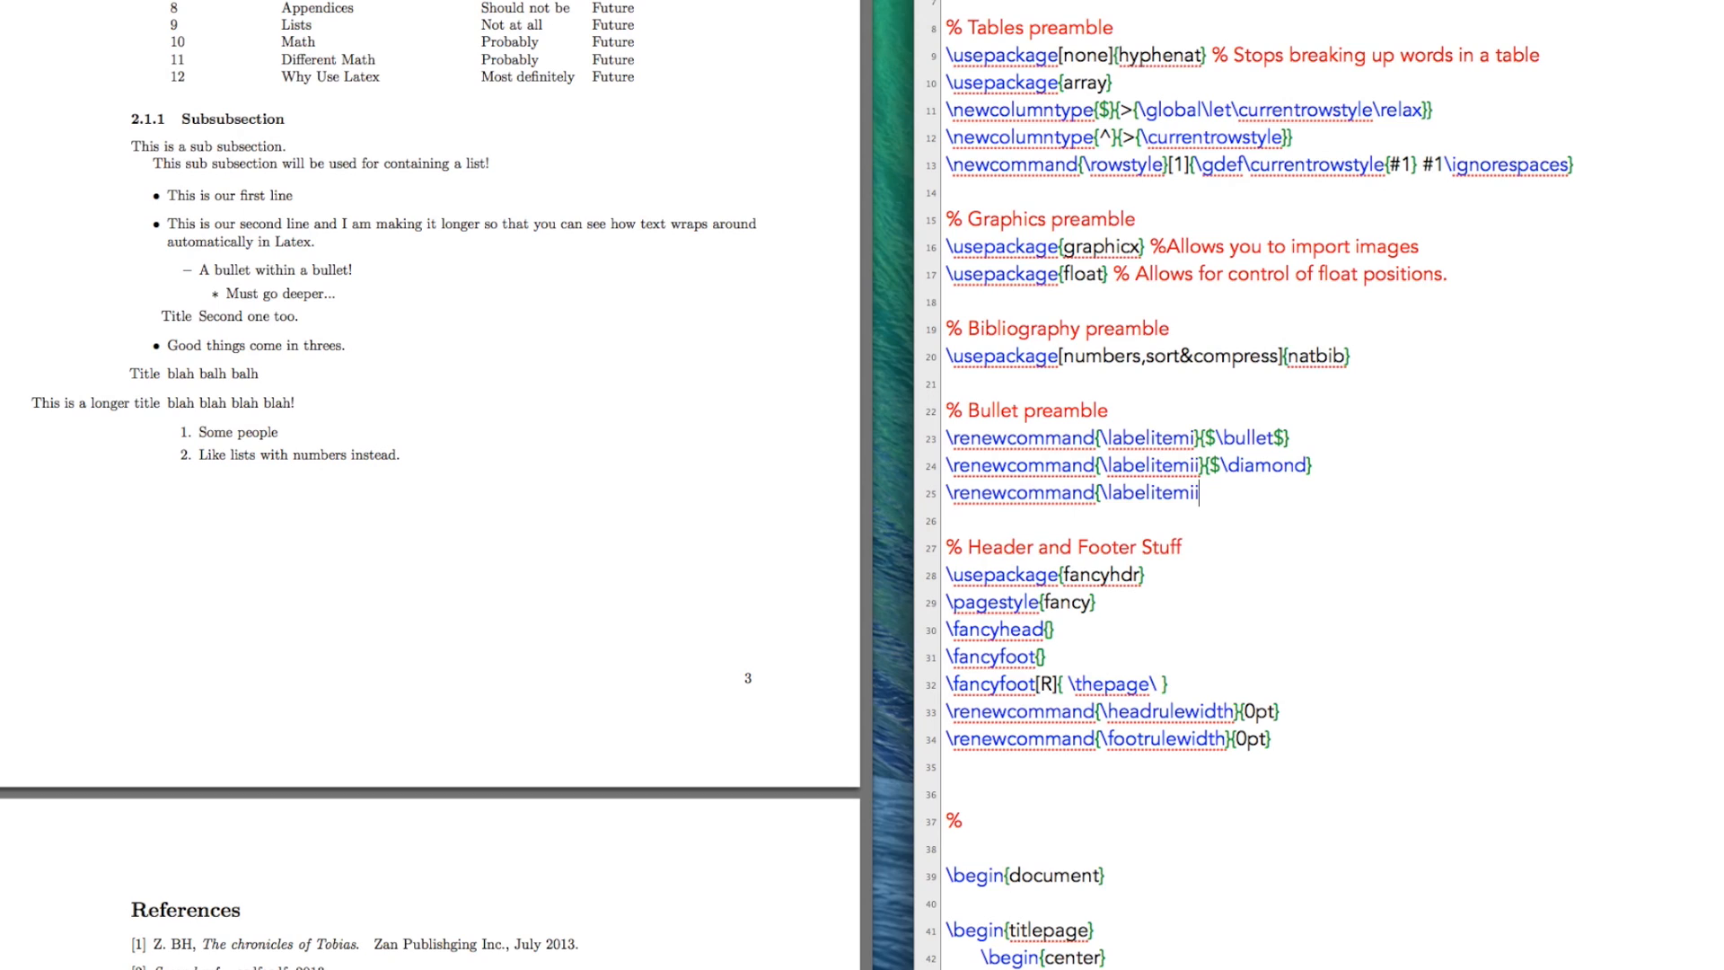
{"action": "type", "text": "i}"}
{"action": "type", "text": "{$\\circ"}
{"action": "type", "text": "}"}
{"action": "key", "text": "super+t"}
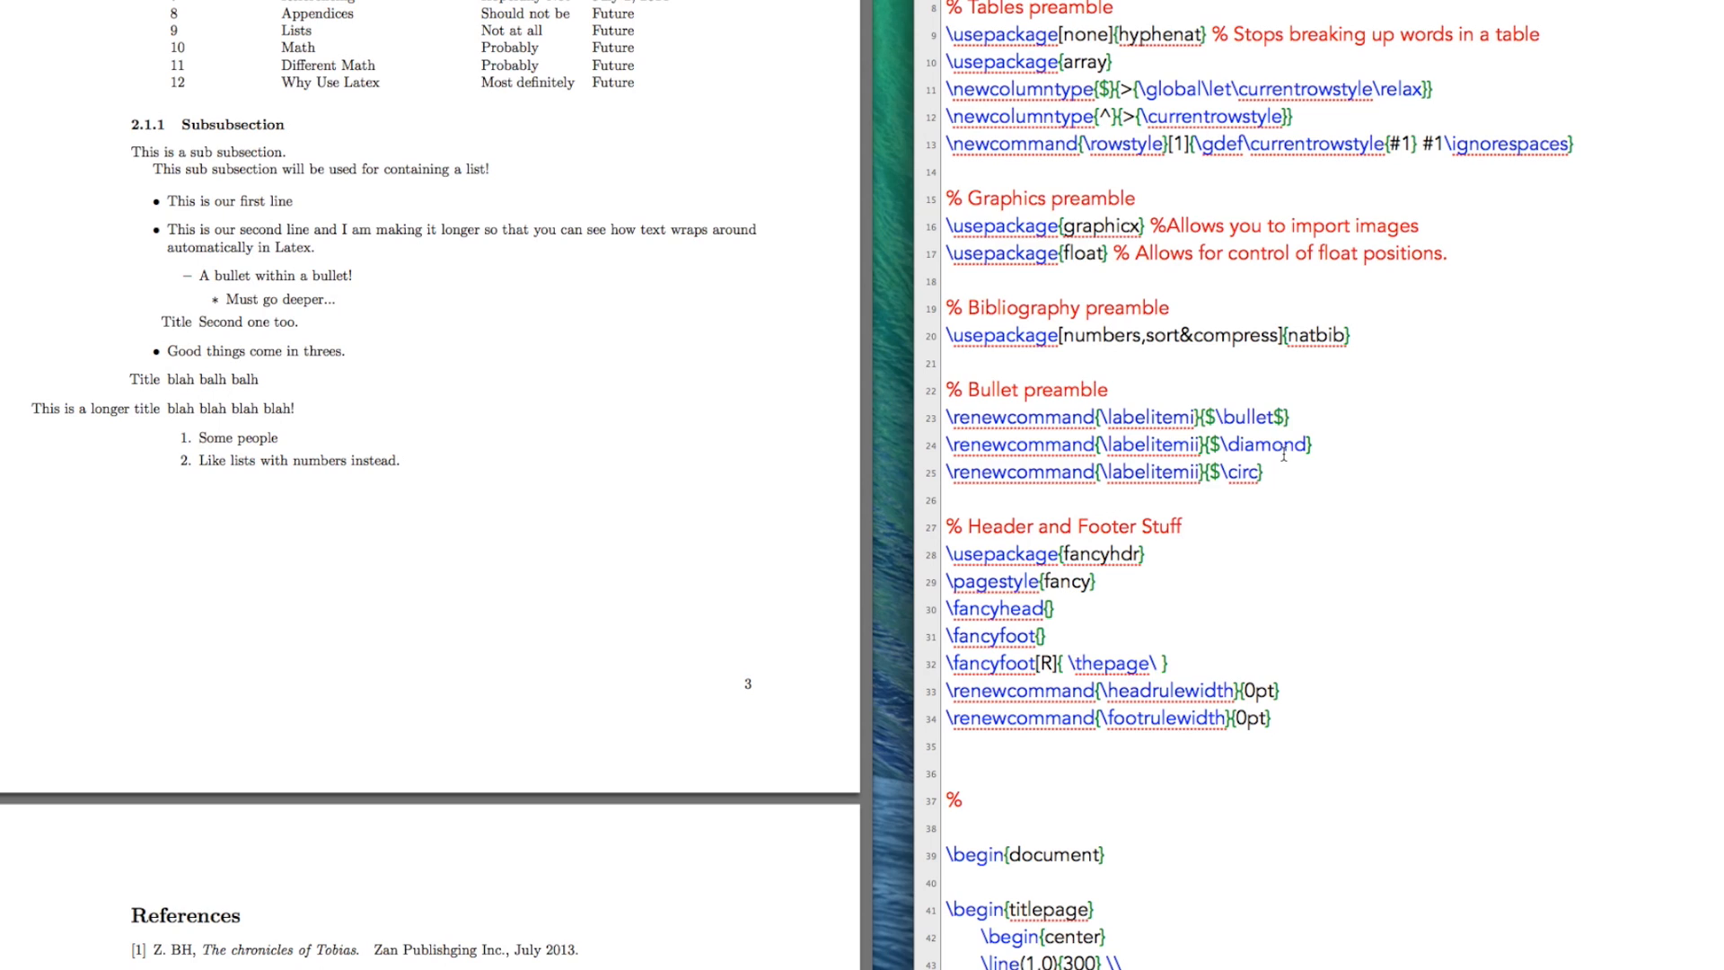
{"action": "type", "text": "i"}
- Fix \labelitemiii and close the $ after \diamond and \circ, then retypeset to show the new symbols
{"action": "key", "text": "super+t"}
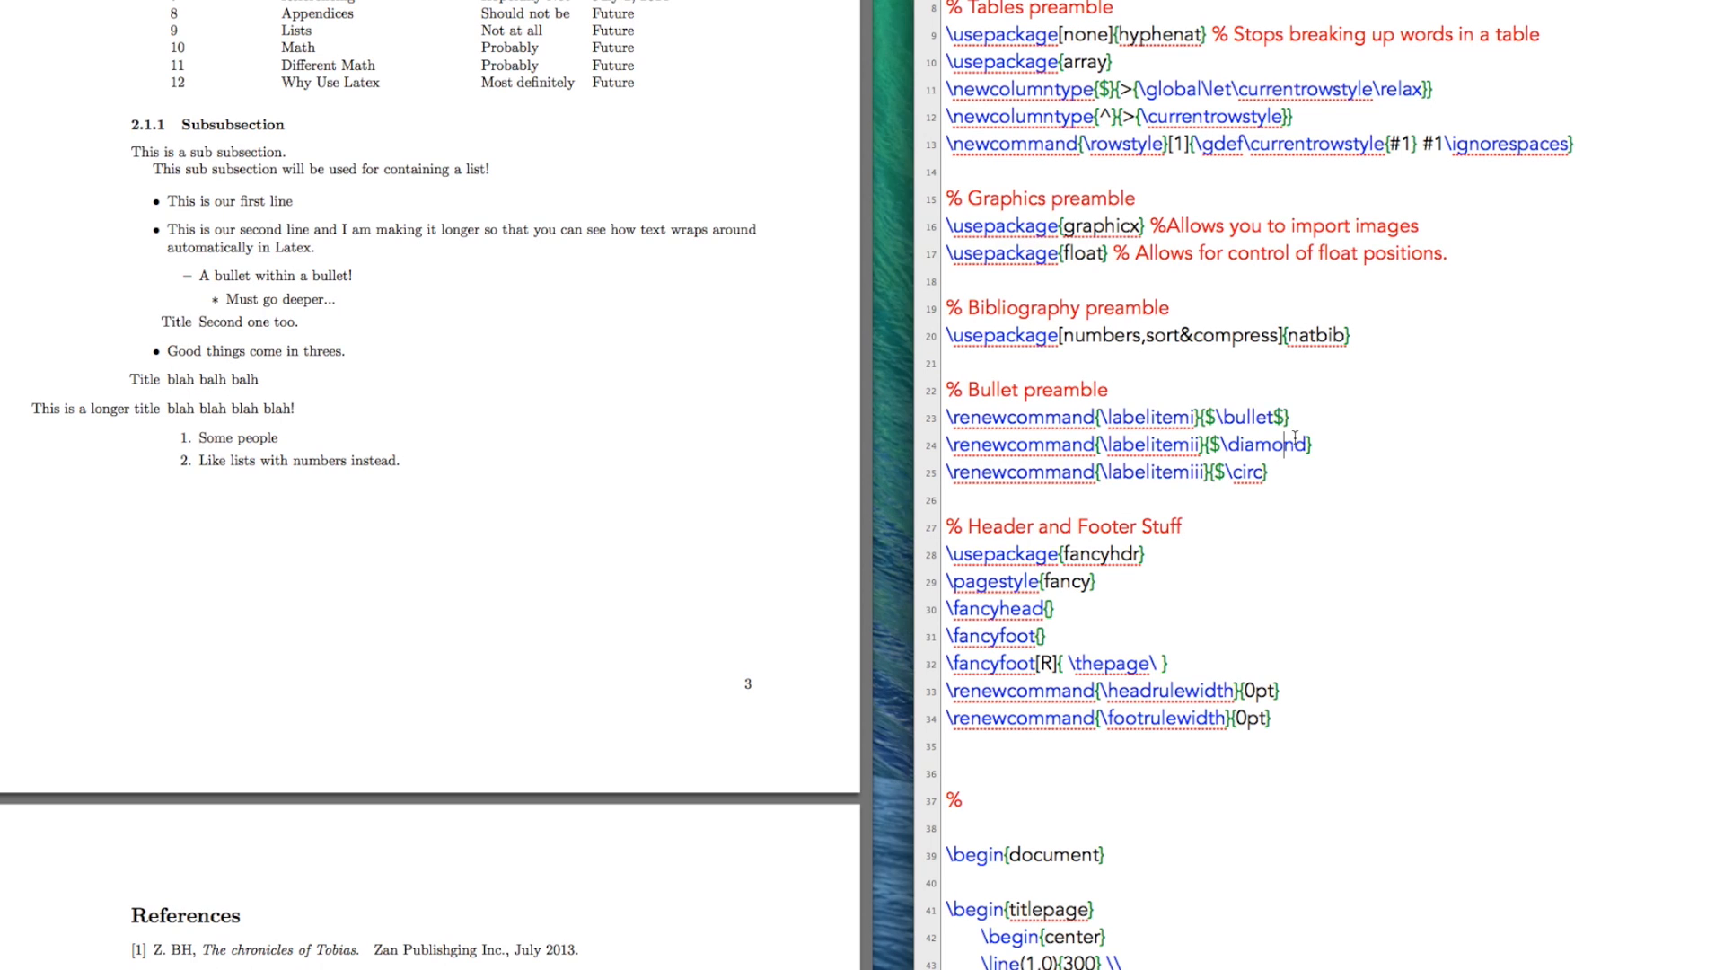
{"action": "left_click", "coordinate": [1303, 445]}
{"action": "type", "text": "$"}
{"action": "left_click", "coordinate": [1263, 472]}
{"action": "type", "text": "$"}
{"action": "key", "text": "super+t"}
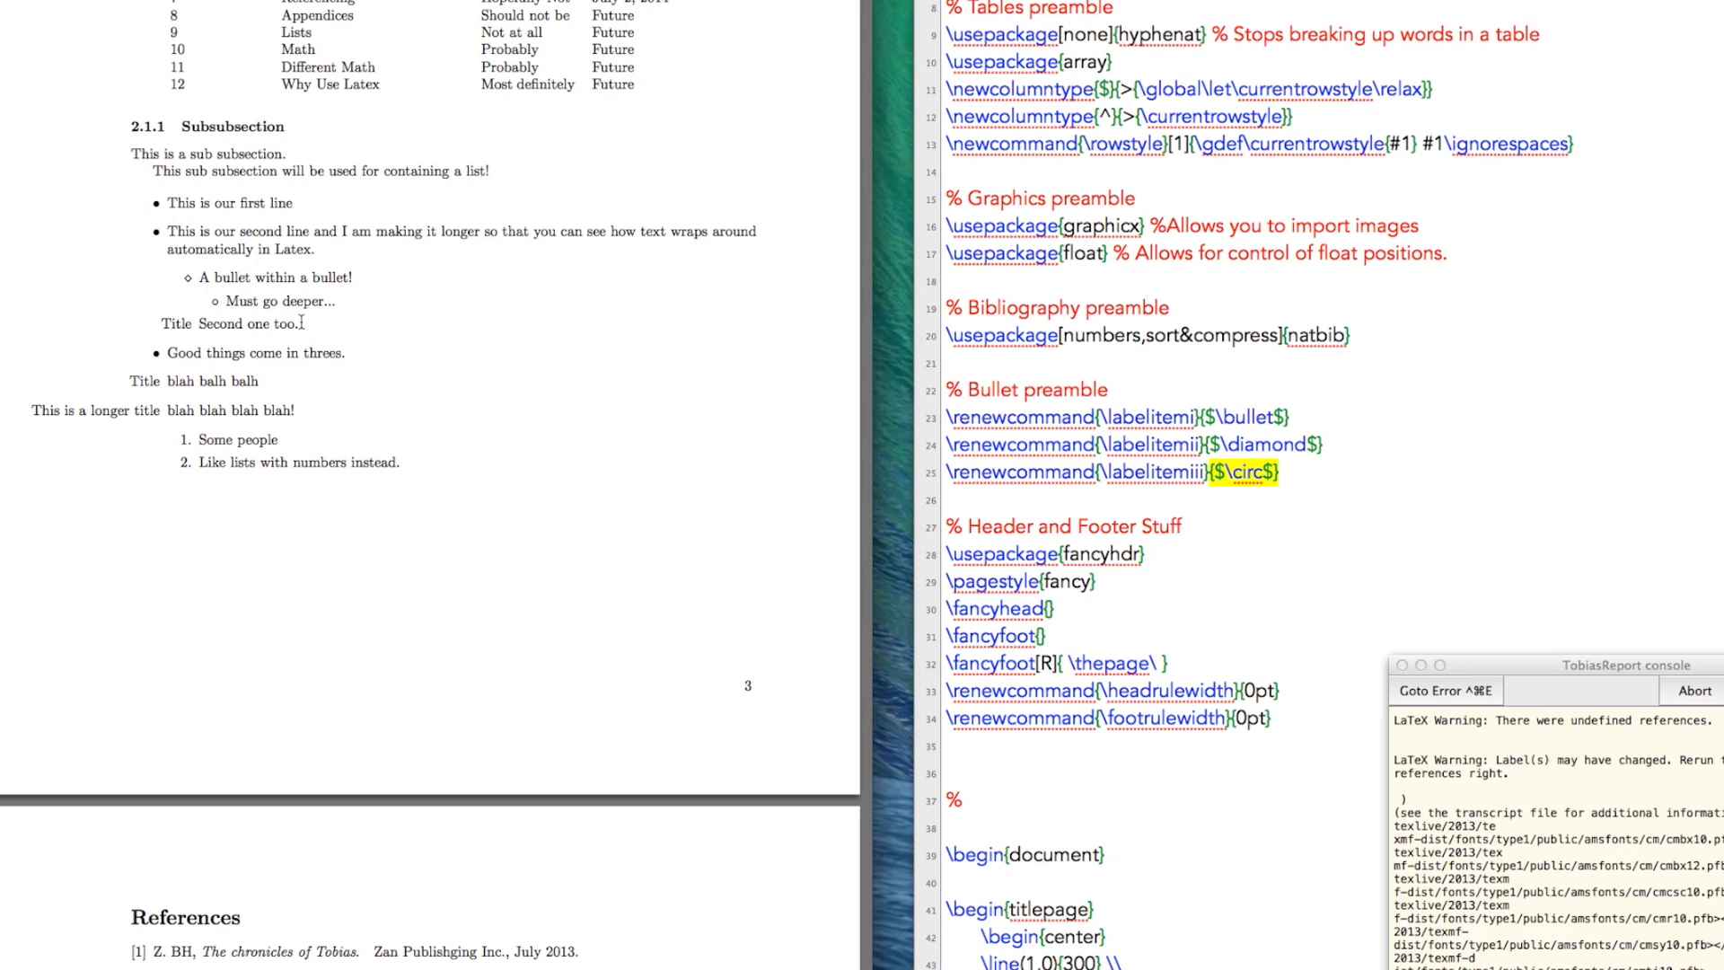
- Dismiss the typesetting log and inspect the typeset nested list in the PDF preview
{"action": "left_click", "coordinate": [1253, 525]}
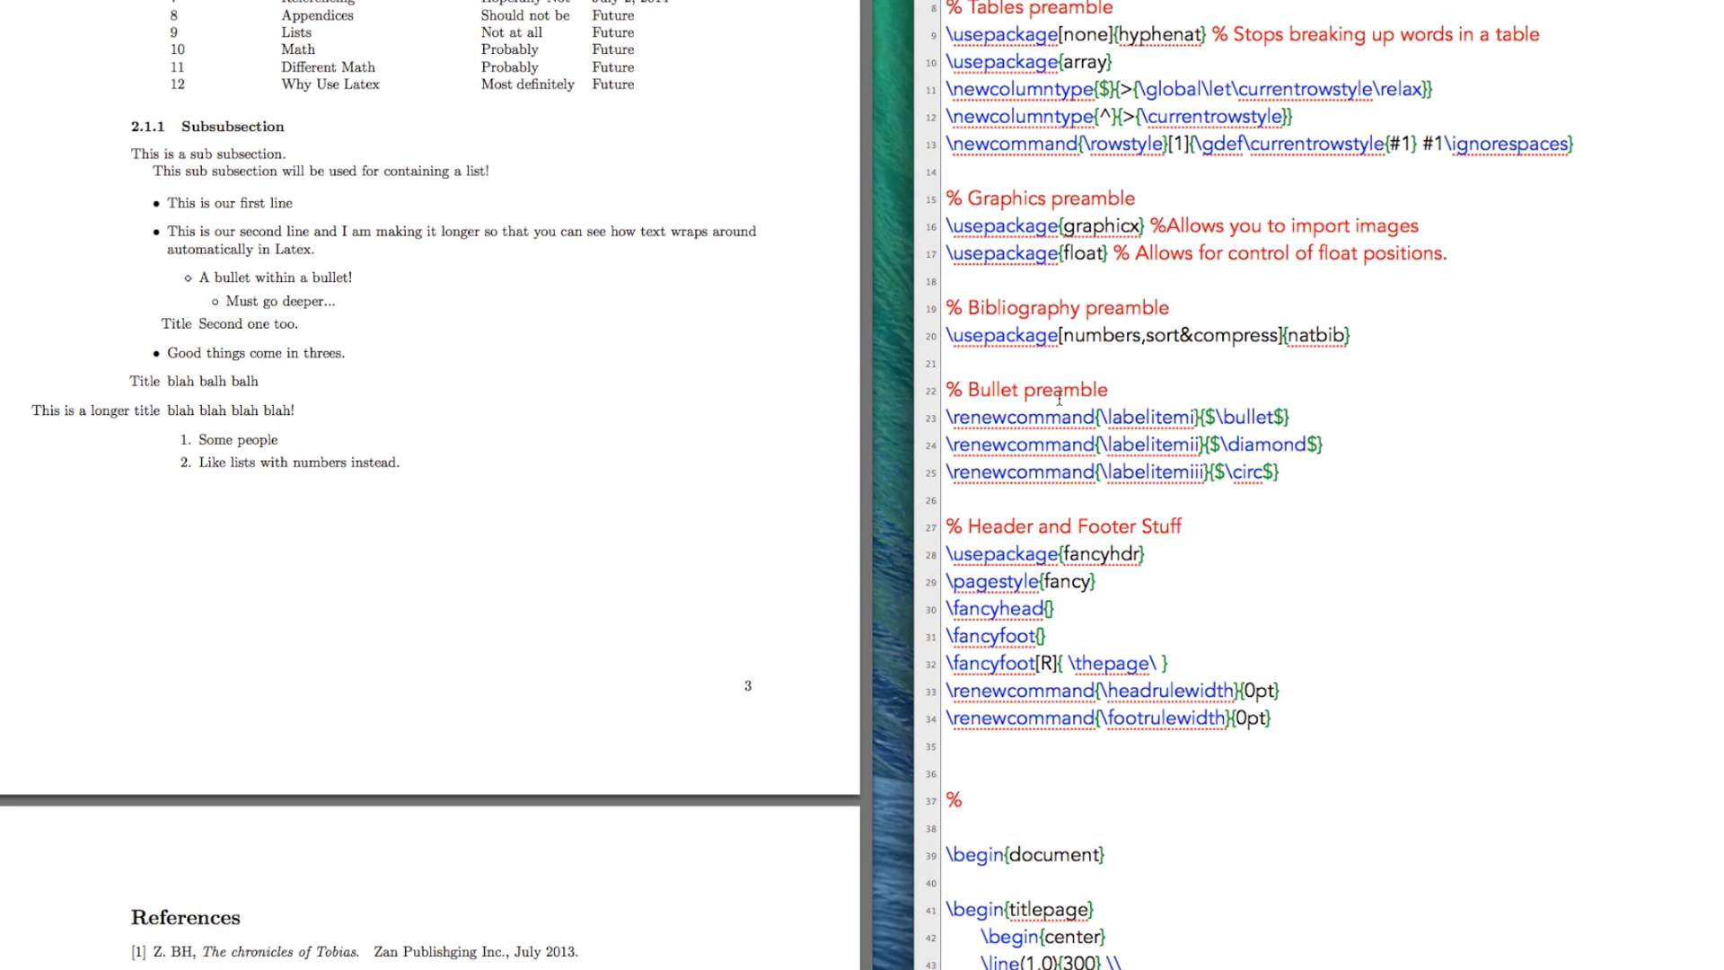
{"action": "scroll", "coordinate": [1211, 493], "scroll_direction": "down", "scroll_amount": 15}
{"action": "scroll", "coordinate": [1210, 493], "scroll_direction": "down", "scroll_amount": 15}
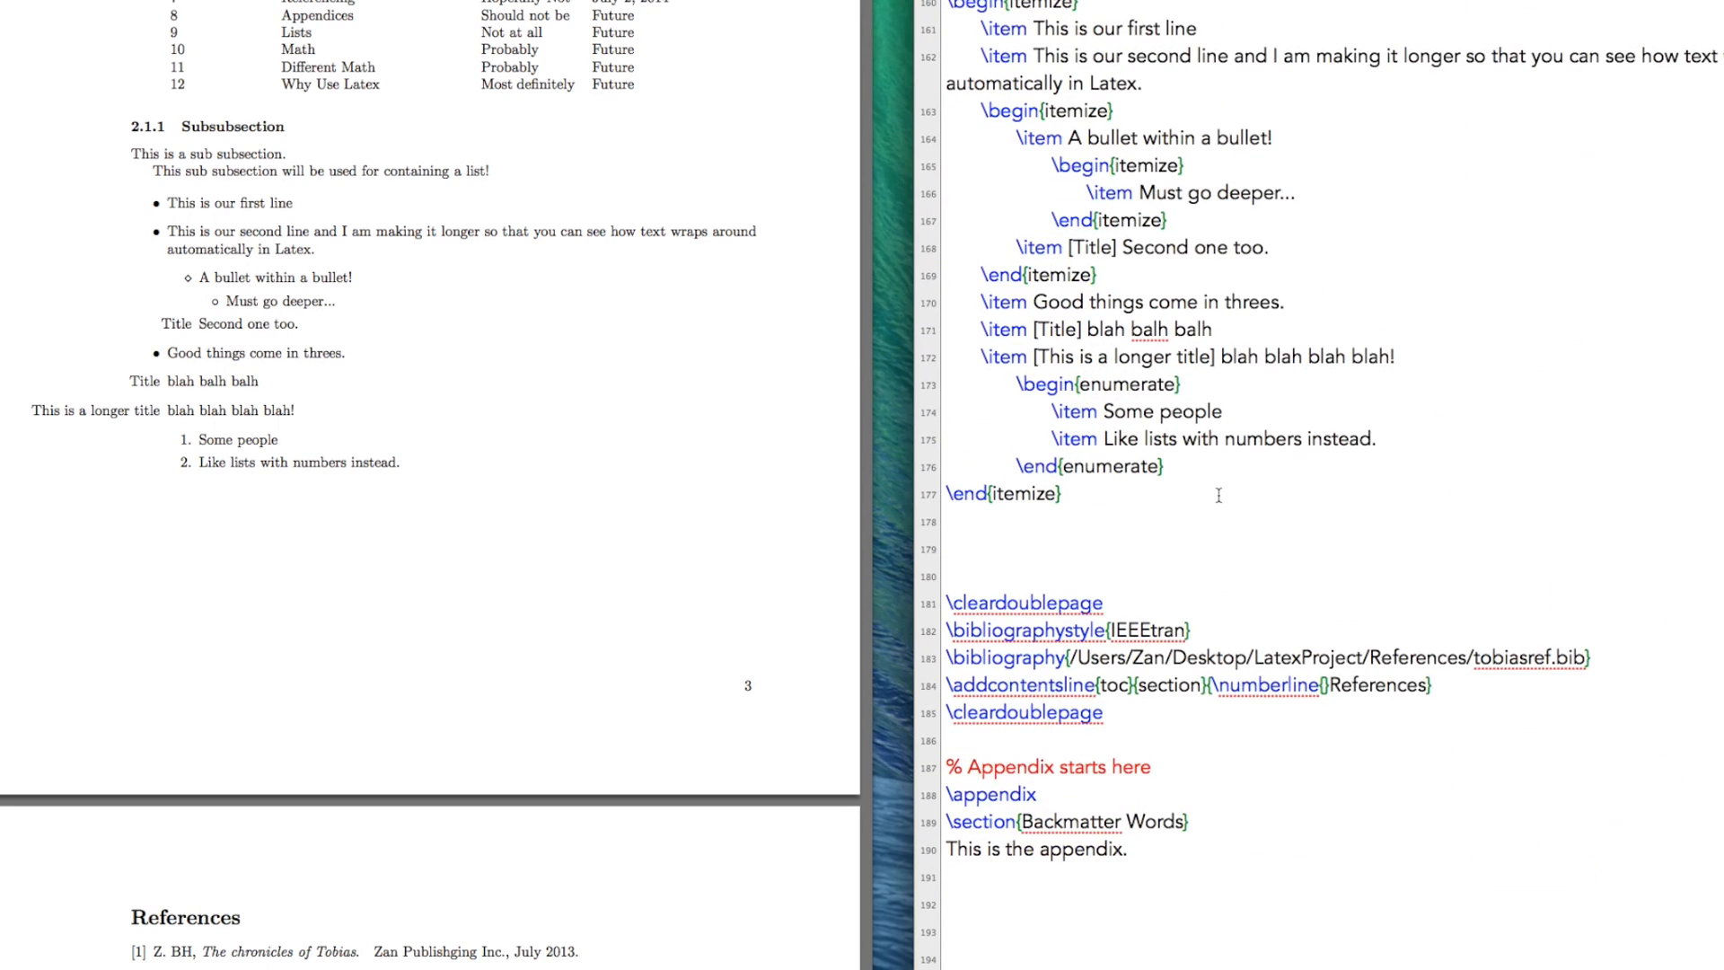
{"action": "scroll", "coordinate": [1215, 510], "scroll_direction": "down", "scroll_amount": 5}
{"action": "scroll", "coordinate": [1216, 511], "scroll_direction": "up", "scroll_amount": 5}
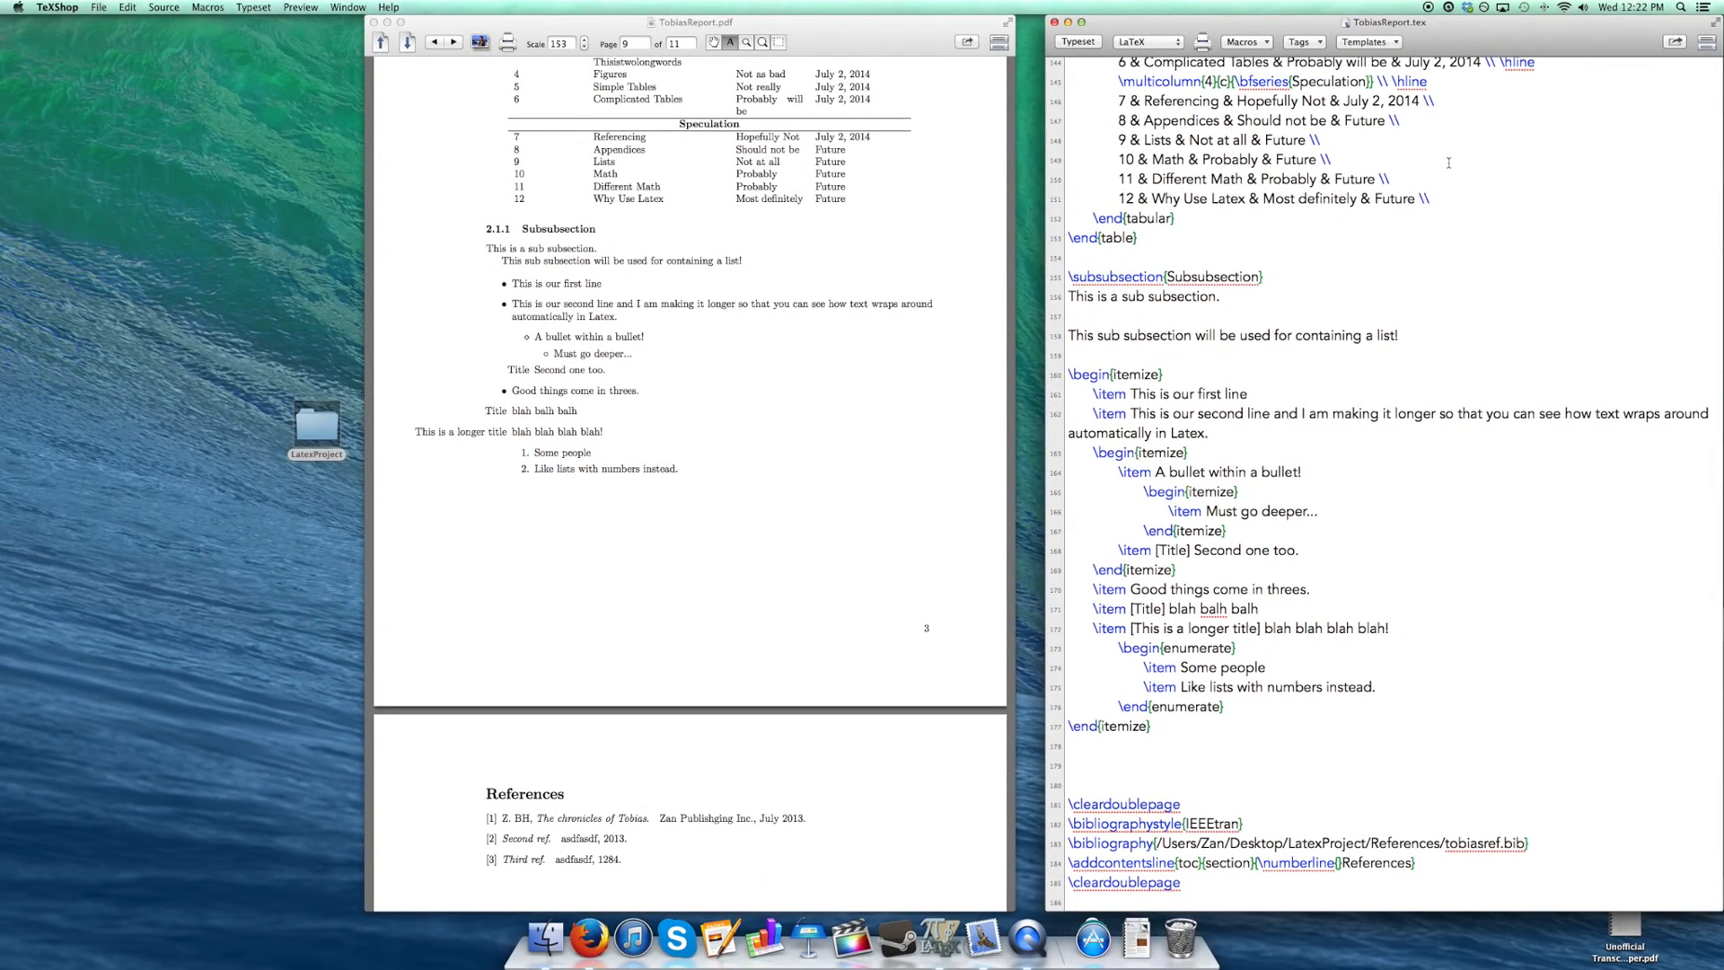
{"action": "scroll", "coordinate": [567, 196], "scroll_direction": "up", "scroll_amount": 2}
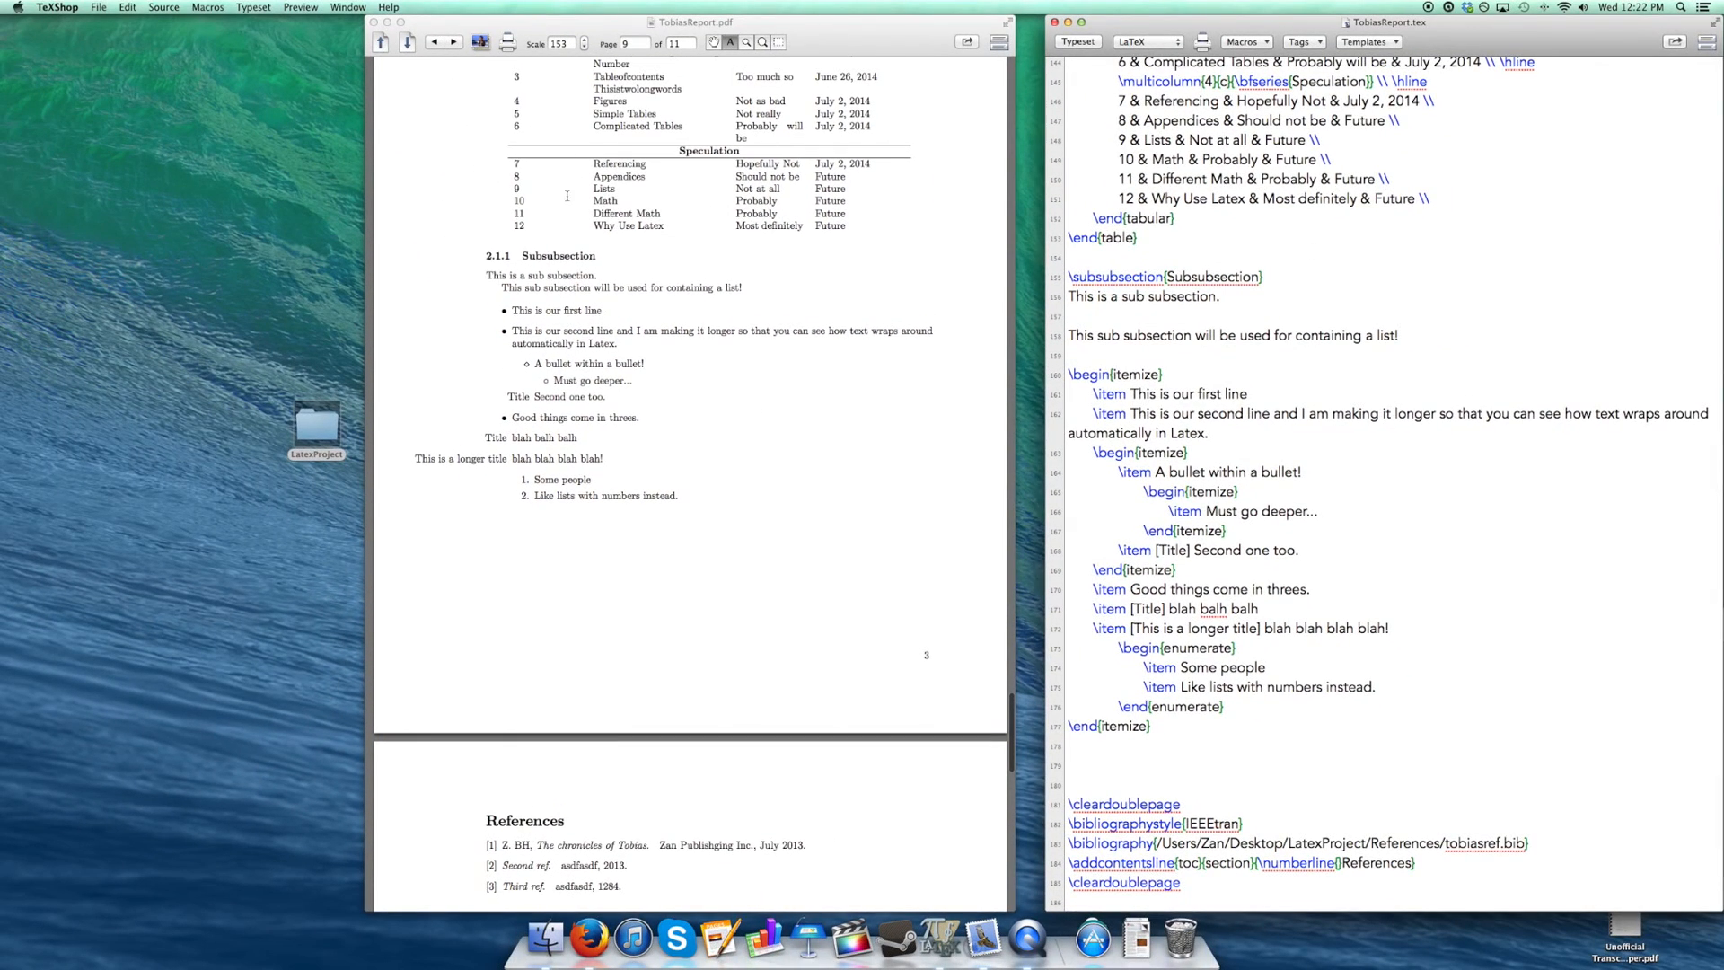
{"action": "left_click_drag", "start_coordinate": [588, 199], "coordinate": [756, 197]}
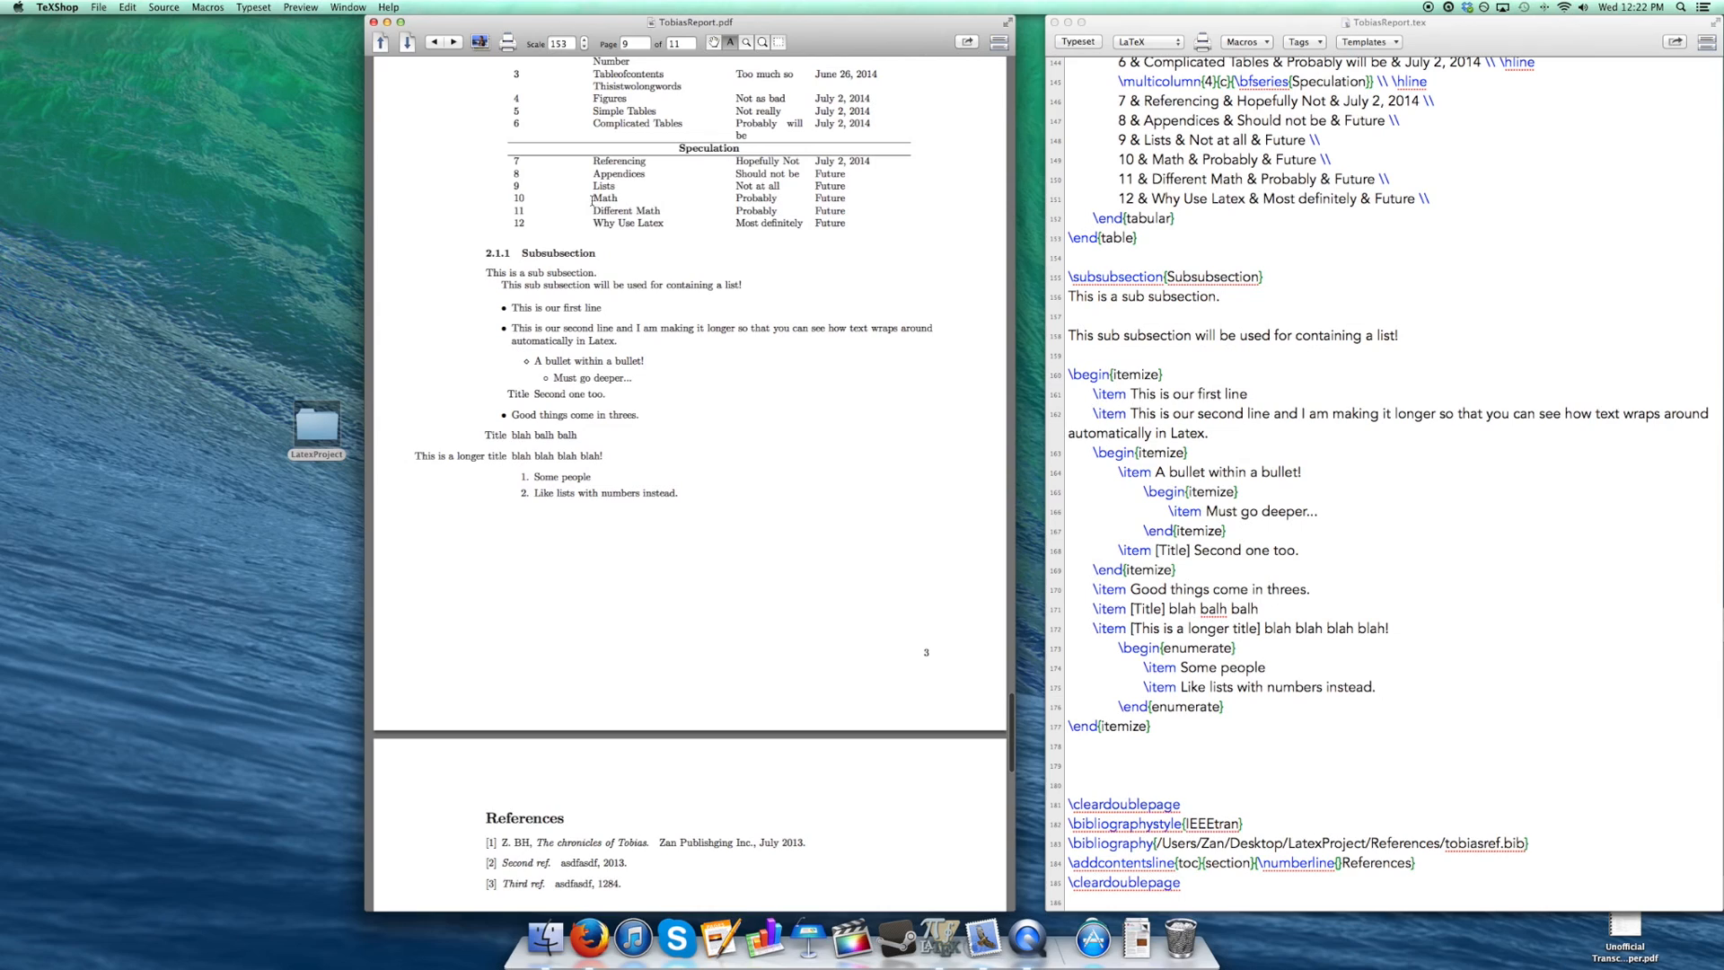
{"action": "left_click", "coordinate": [758, 203]}
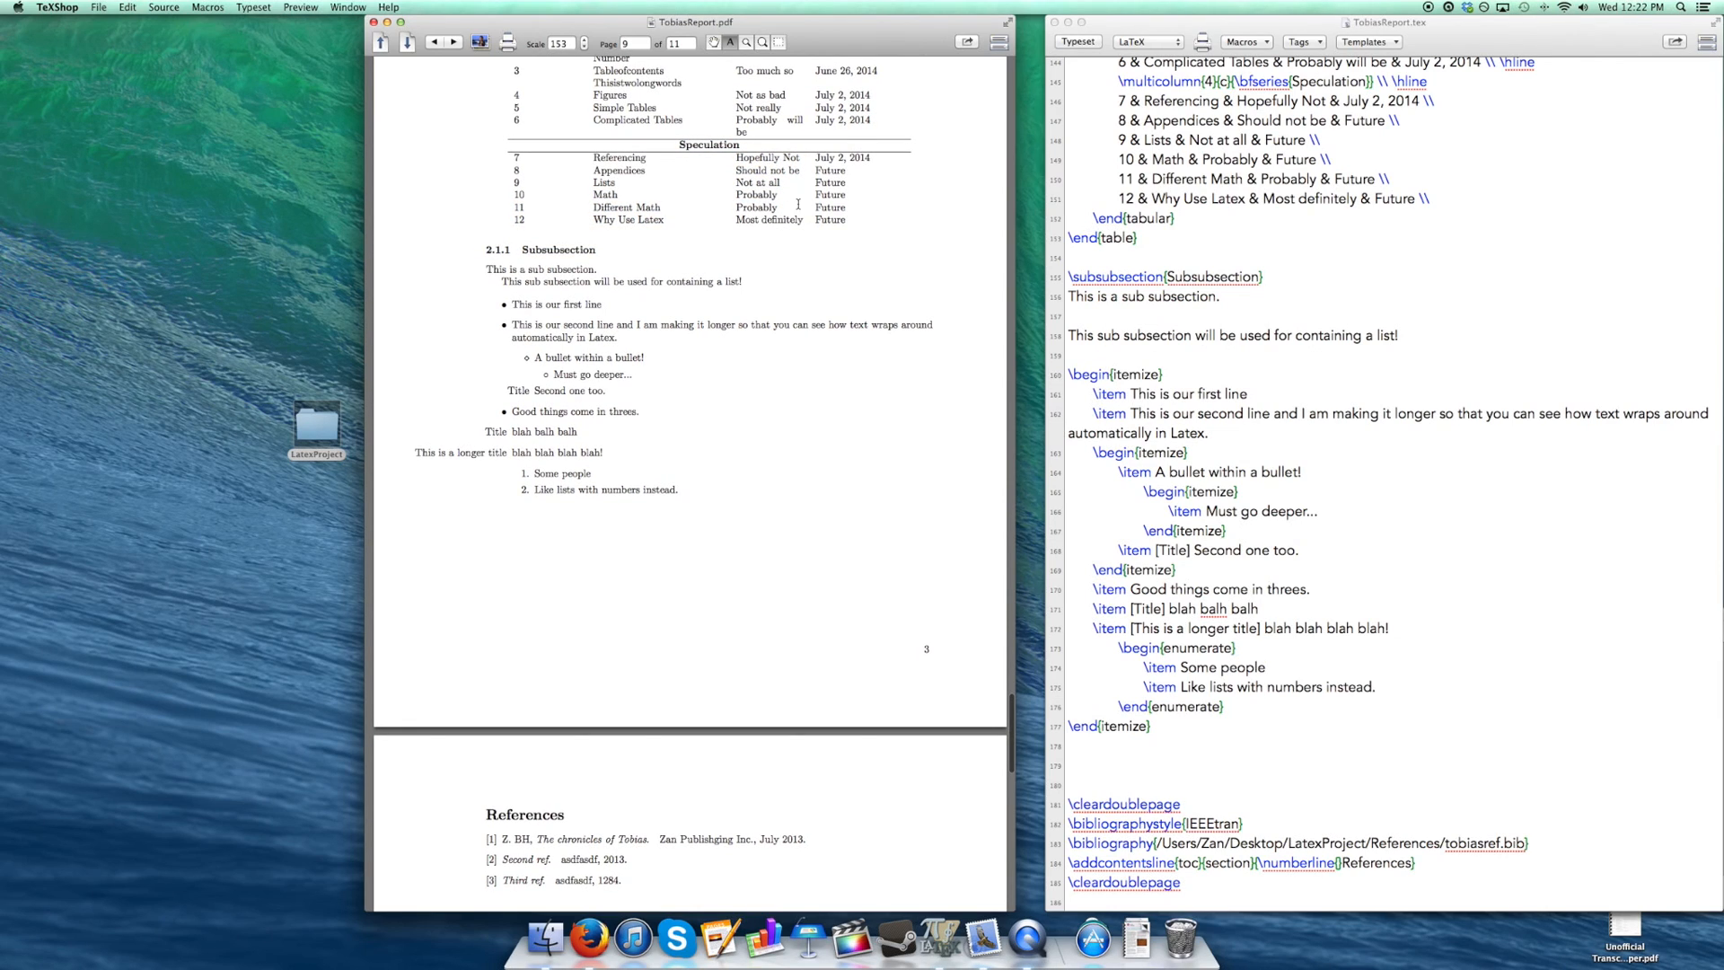